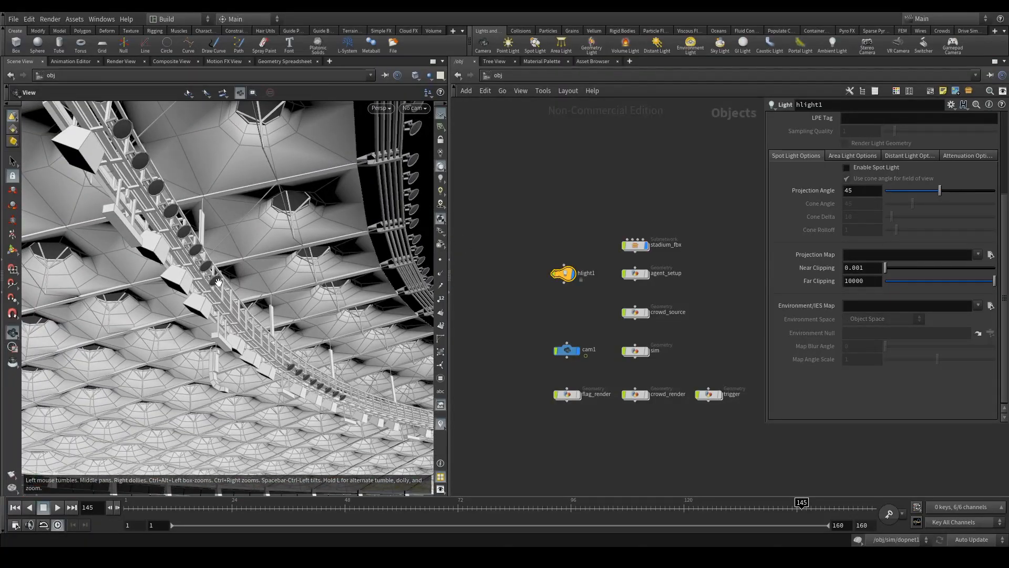
# - Change the light type of hlight1 from Point to Geometry
pyautogui.moveTo(531, 242); pyautogui.dragTo(586, 319)
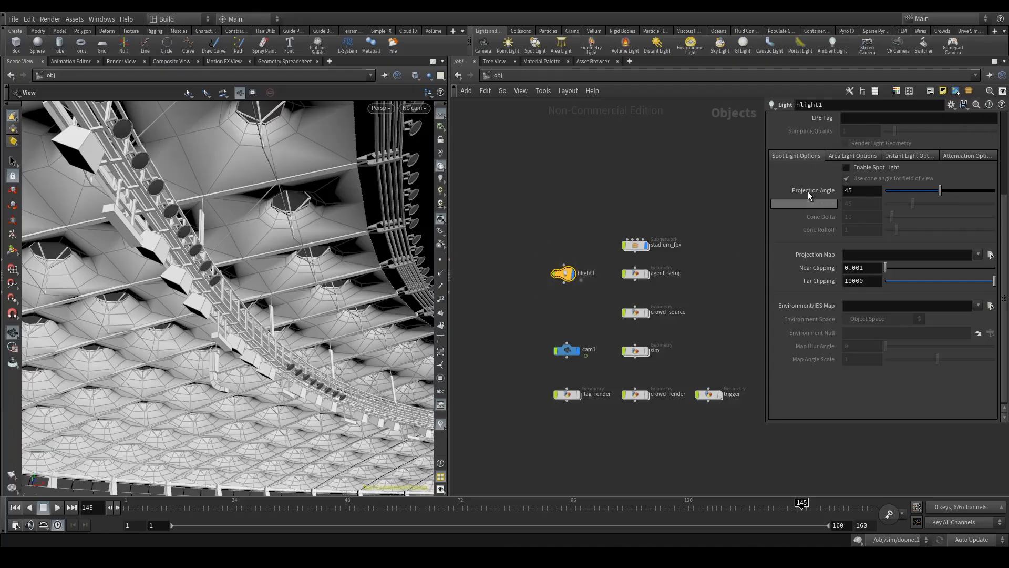
pyautogui.scroll(3, 882, 193)
pyautogui.scroll(2, 858, 233)
pyautogui.click(865, 156)
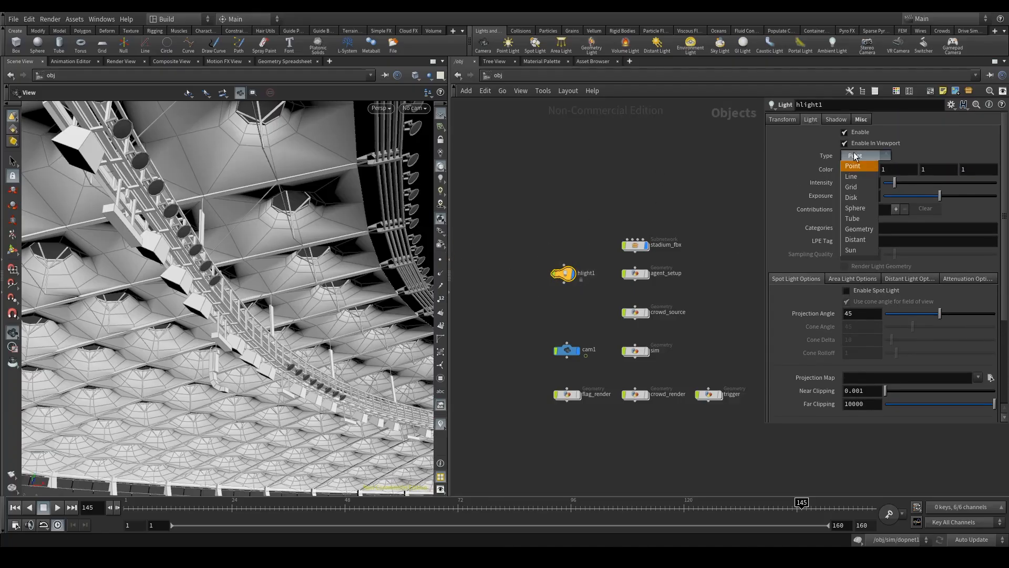
pyautogui.click(870, 231)
# - Bring up the area light options of hlight1 and move its node level with stadium_fbx in the network
pyautogui.scroll(-1, 907, 333)
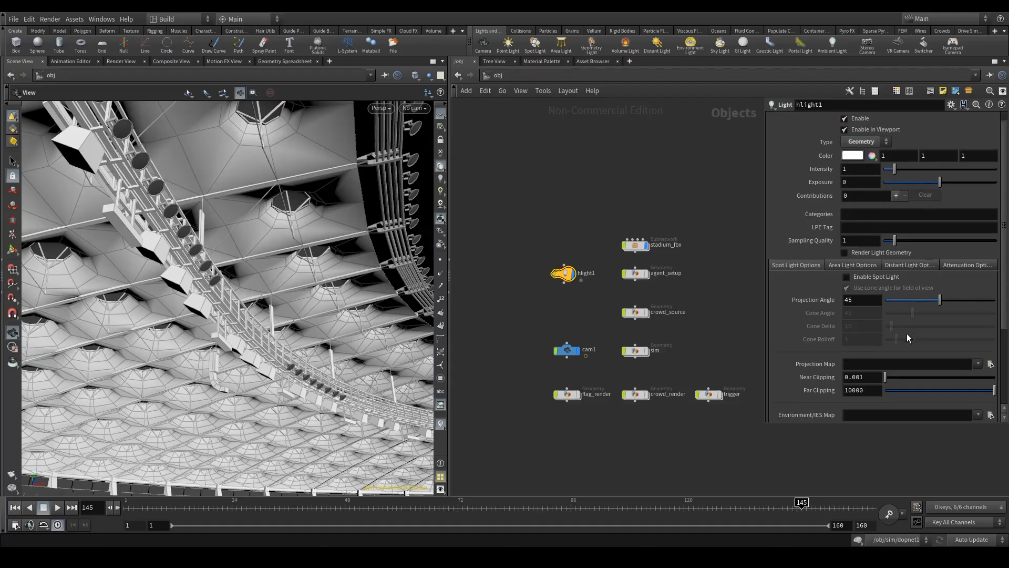
pyautogui.click(851, 265)
pyautogui.scroll(-5, 877, 323)
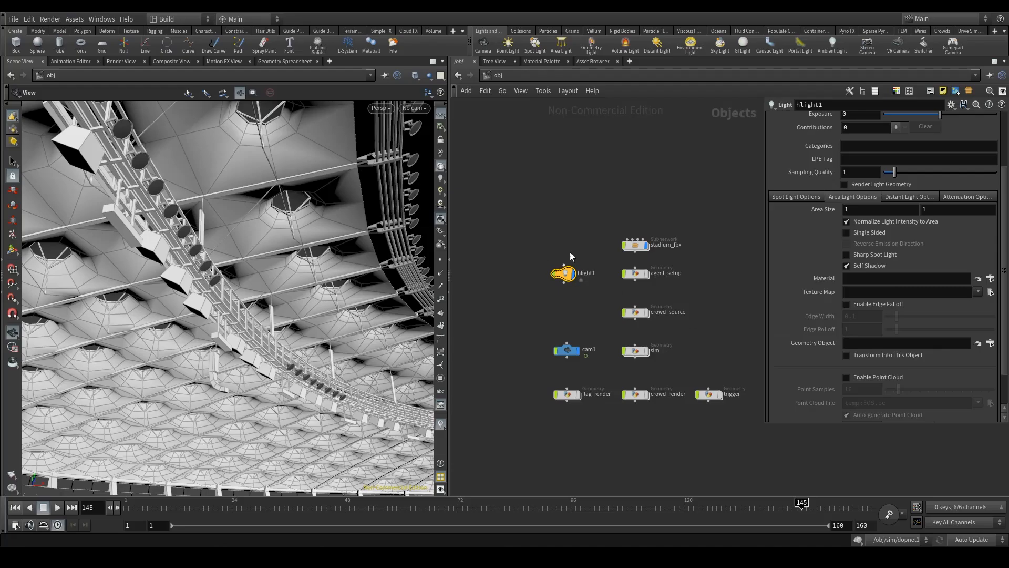
pyautogui.moveTo(667, 257); pyautogui.dragTo(588, 235)
pyautogui.moveTo(570, 277); pyautogui.dragTo(571, 249)
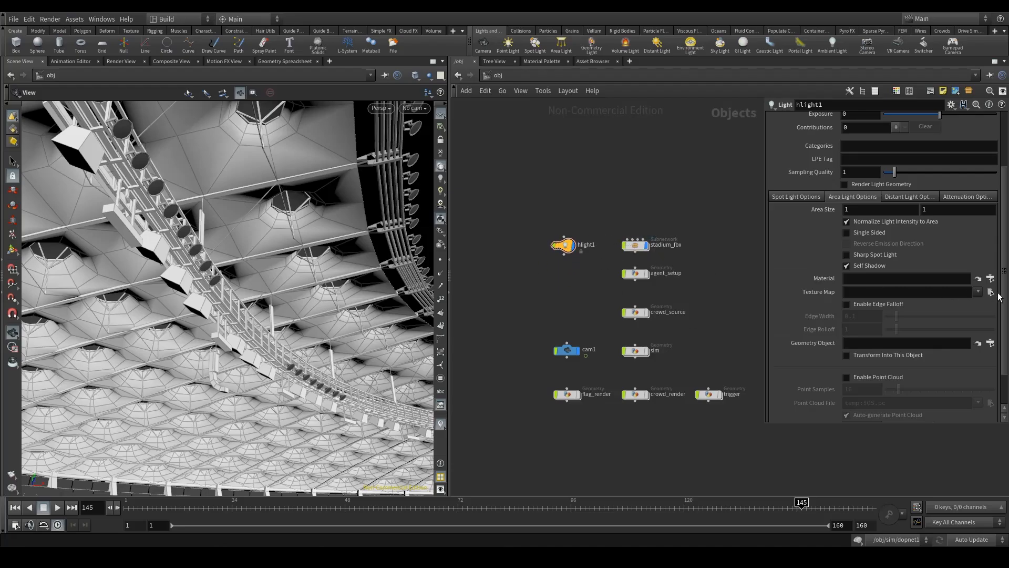
# - Assign roof_constructions_0100 inside stadium_fbx as the Geometry Object of hlight1
pyautogui.click(991, 278)
pyautogui.click(1000, 185)
pyautogui.click(989, 344)
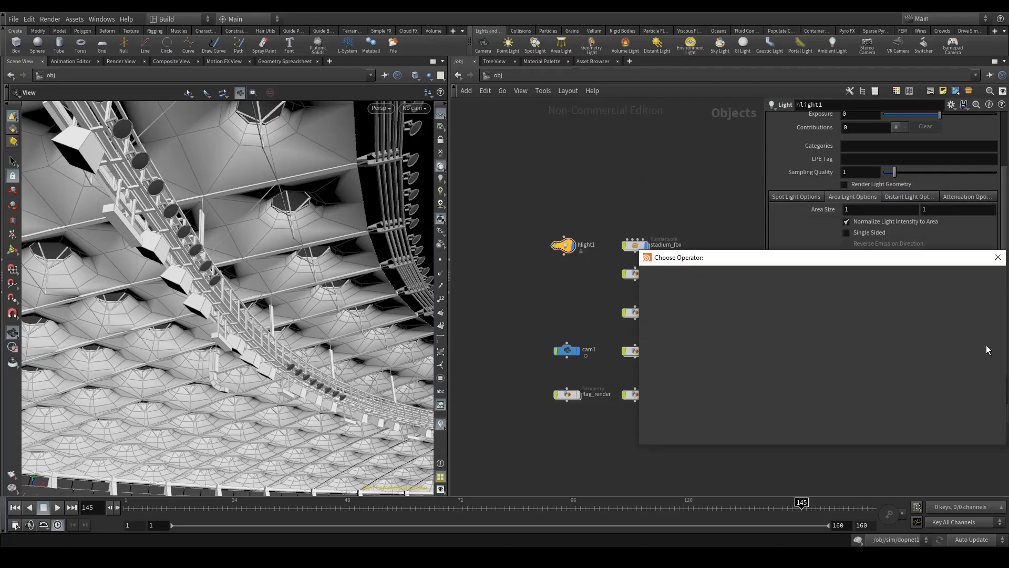
pyautogui.moveTo(707, 257); pyautogui.dragTo(660, 142)
pyautogui.click(609, 196)
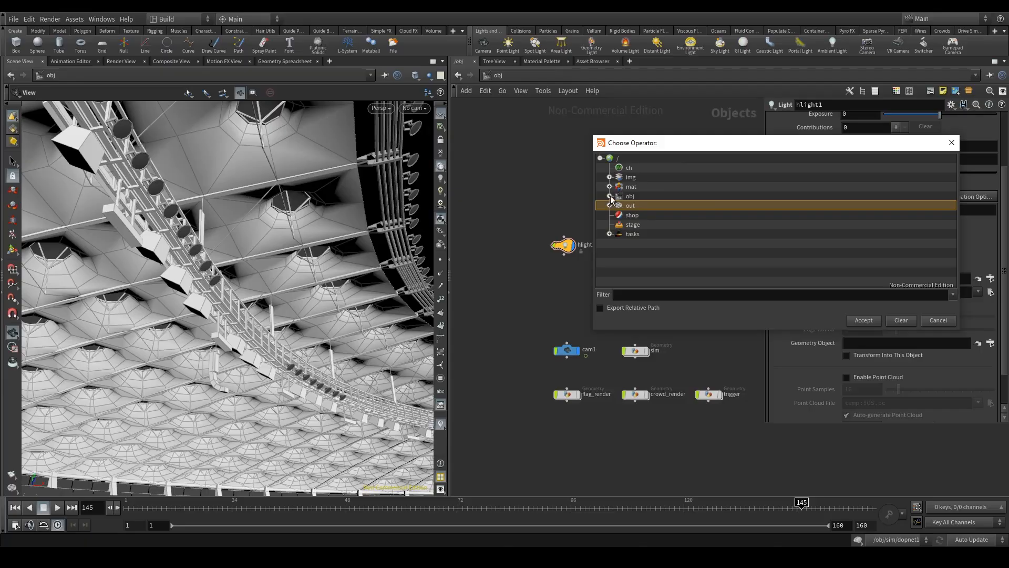
pyautogui.click(610, 196)
pyautogui.click(619, 263)
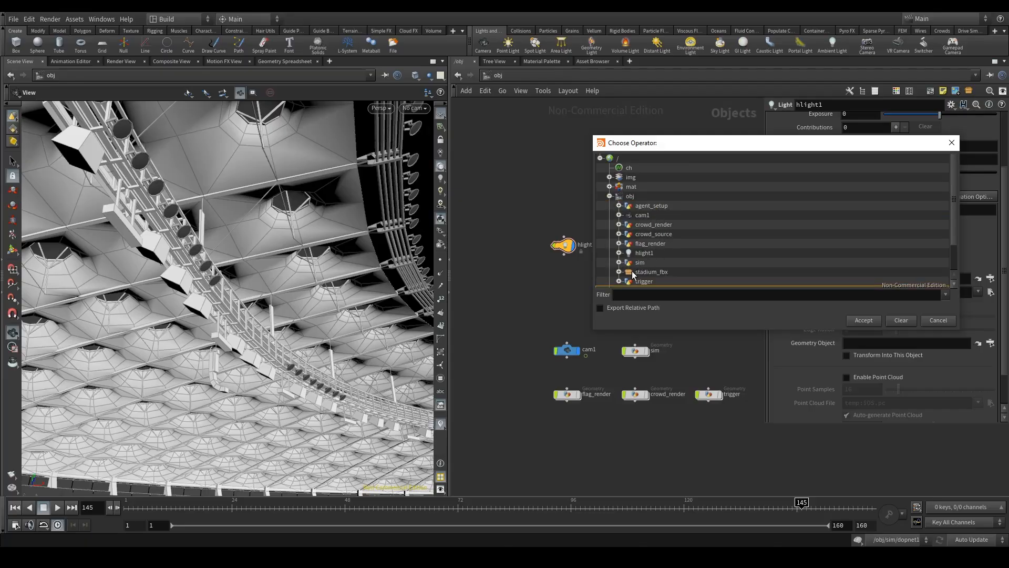
pyautogui.click(618, 272)
pyautogui.scroll(-5, 676, 245)
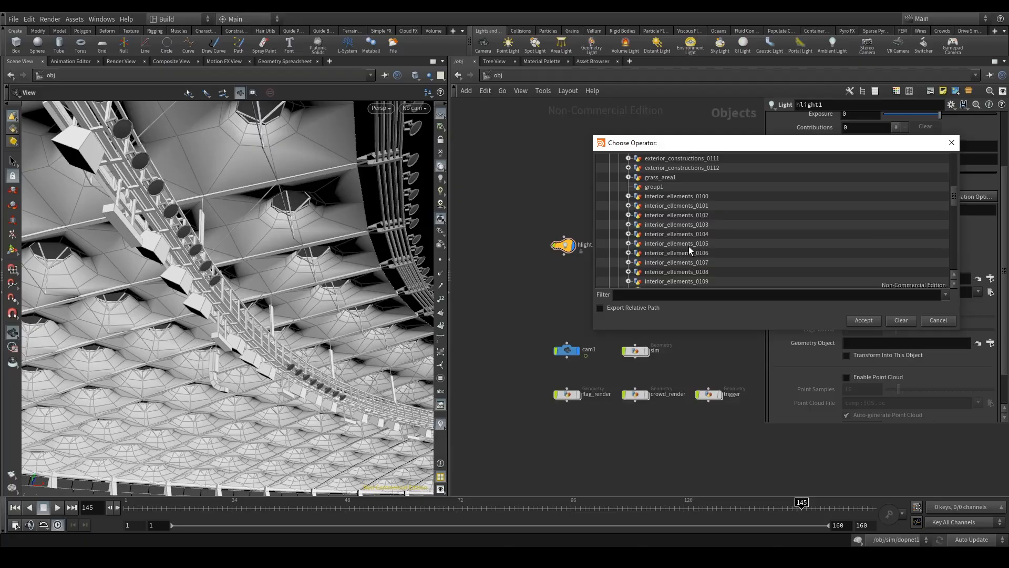
pyautogui.scroll(-10, 661, 248)
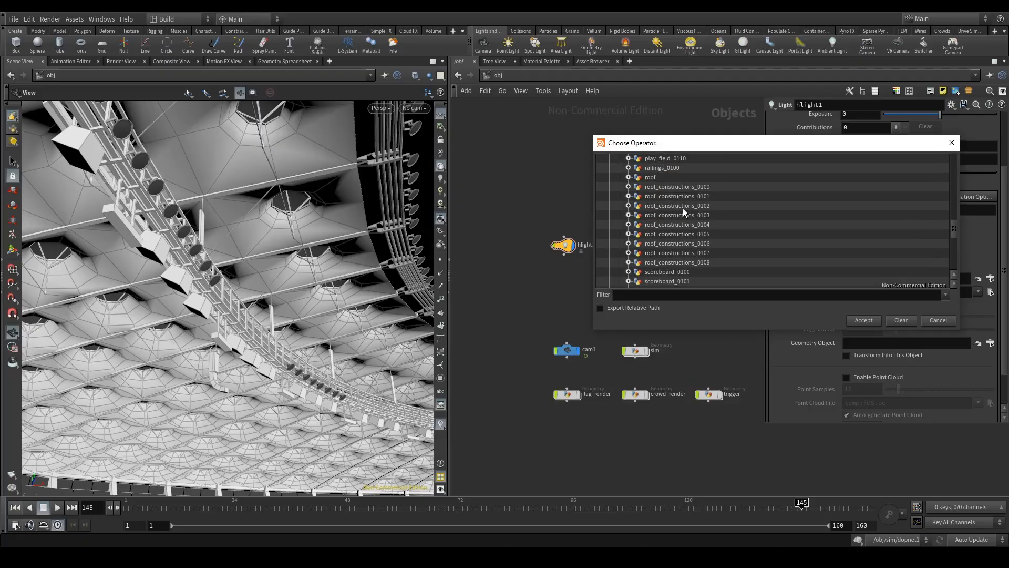
pyautogui.click(672, 186)
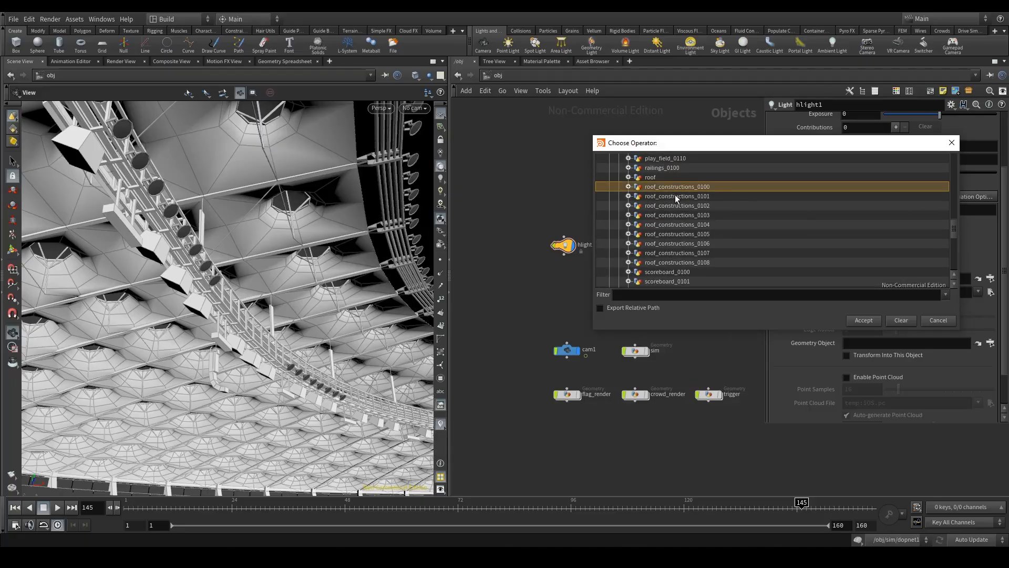
pyautogui.click(864, 320)
# - Enable Transform Into This Object for the geometry light, hiding stadium_fbx temporarily to check the lamp placement
pyautogui.moveTo(496, 214); pyautogui.dragTo(533, 260)
pyautogui.click(644, 246)
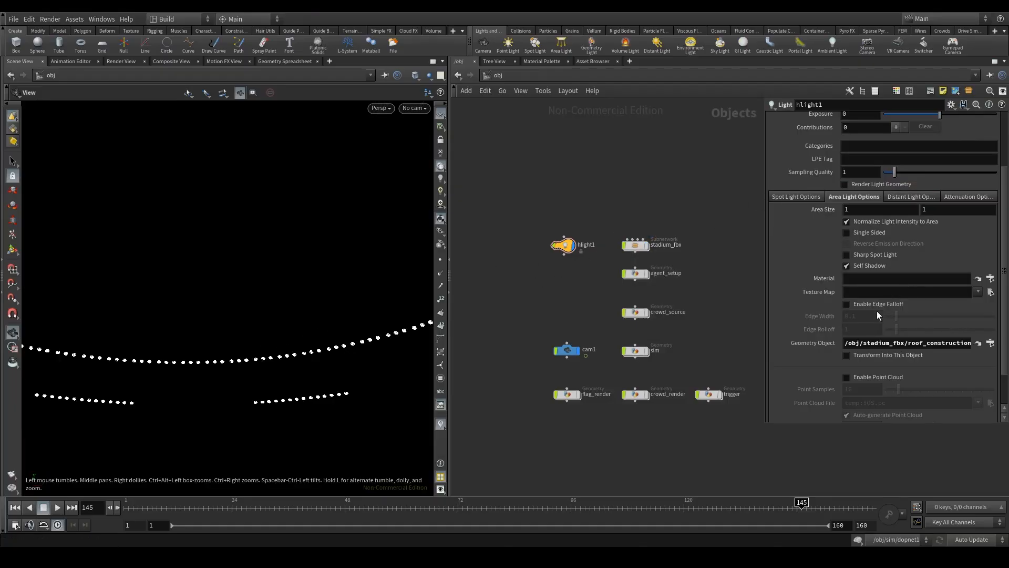
pyautogui.click(878, 355)
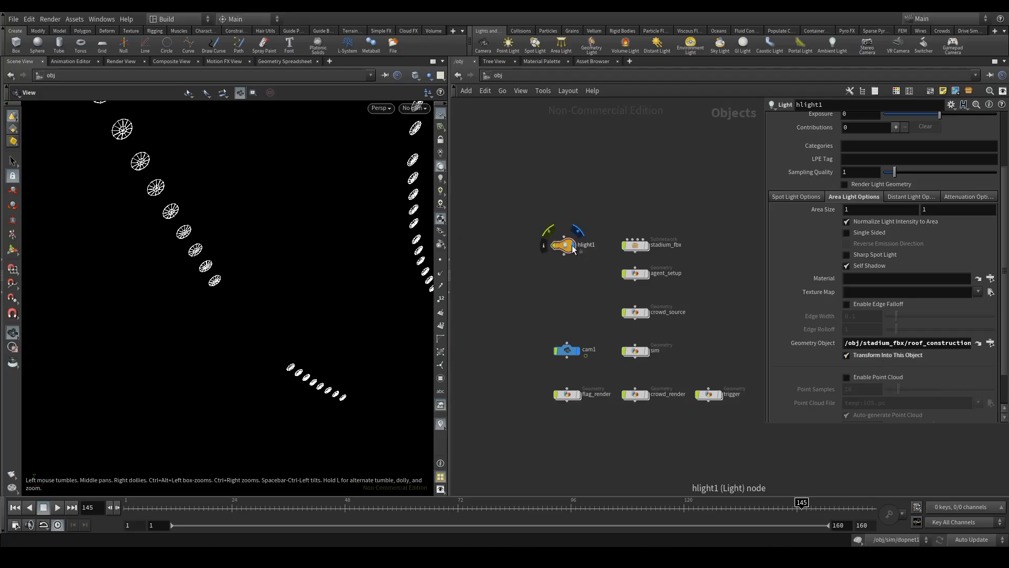
pyautogui.click(648, 235)
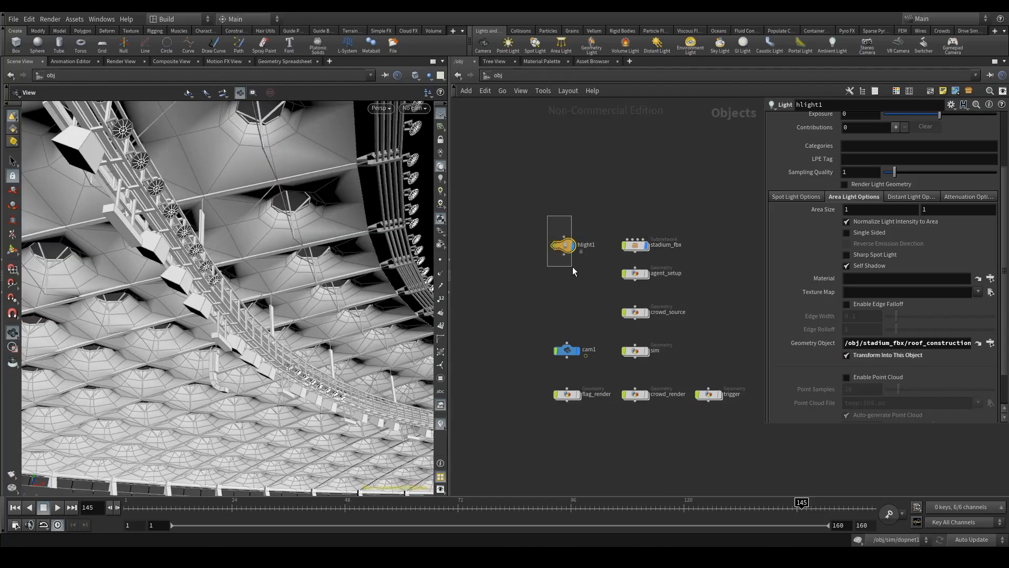
# - Set the intensity of hlight1 to 5000
pyautogui.click(563, 244)
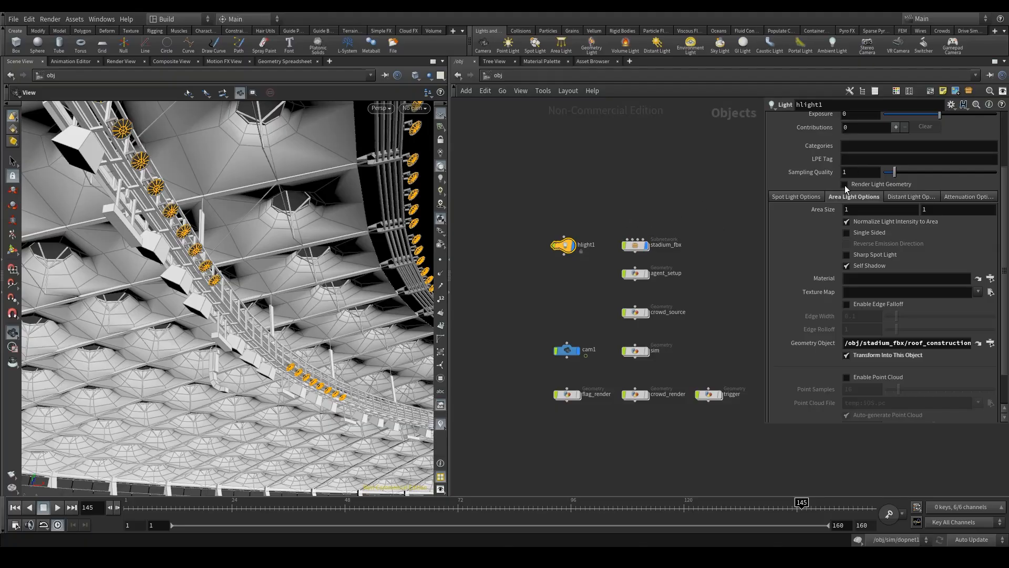
pyautogui.scroll(3, 846, 188)
pyautogui.write('5000')
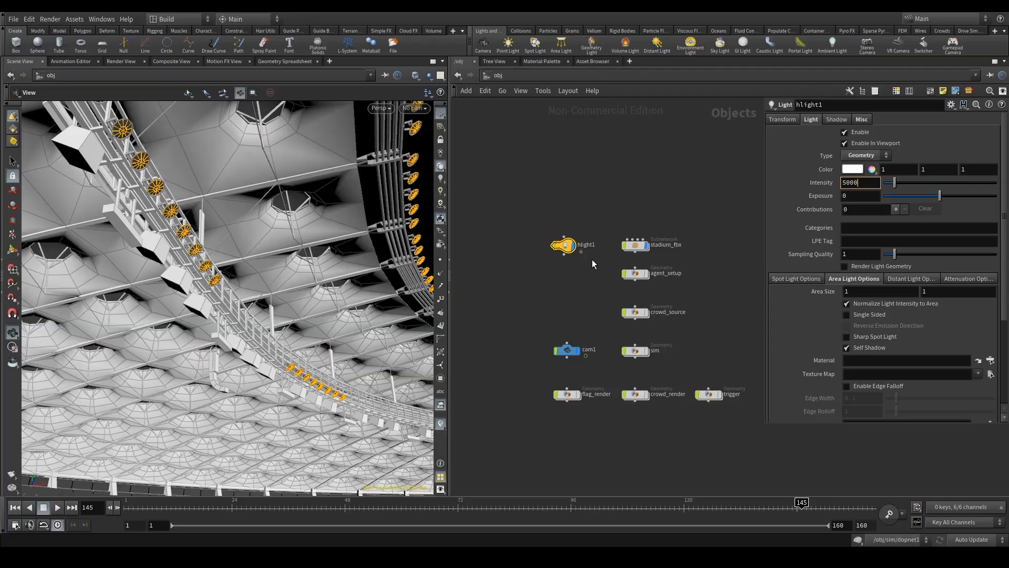
pyautogui.press('Return')
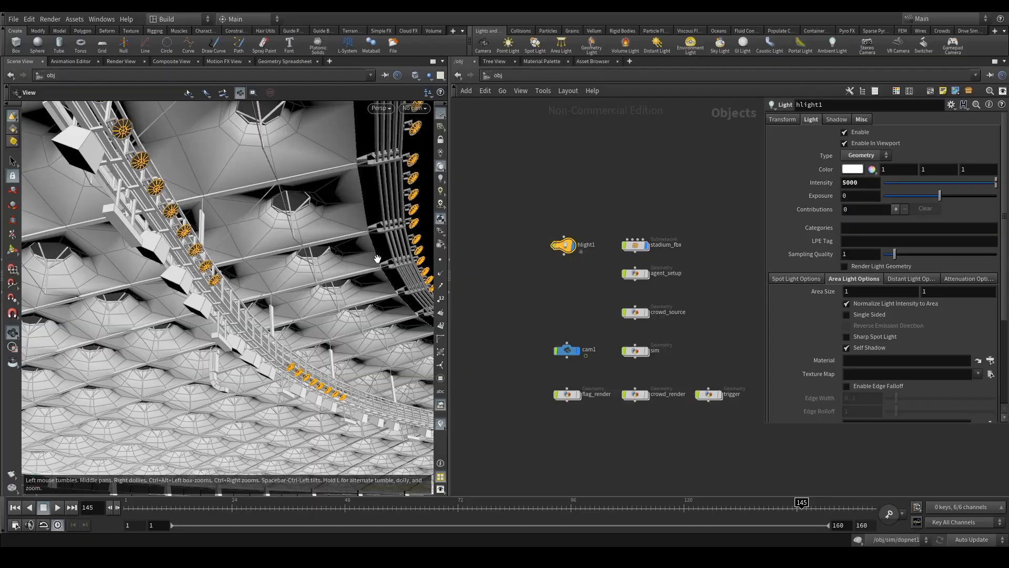
# - Set both Area Size values of hlight1 to 0.75
pyautogui.moveTo(395, 262); pyautogui.dragTo(257, 279, button='right')
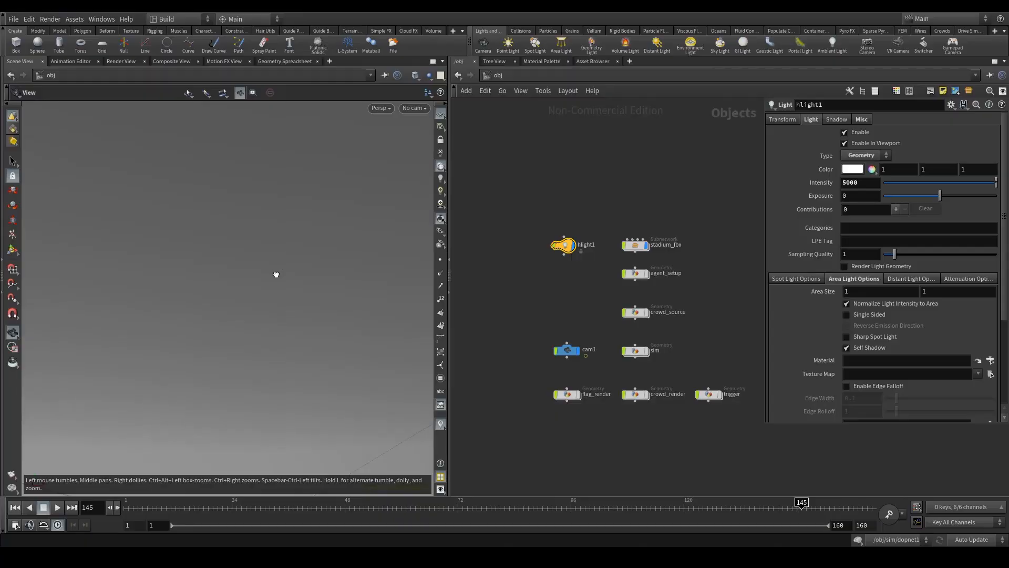
pyautogui.moveTo(276, 275); pyautogui.dragTo(263, 319)
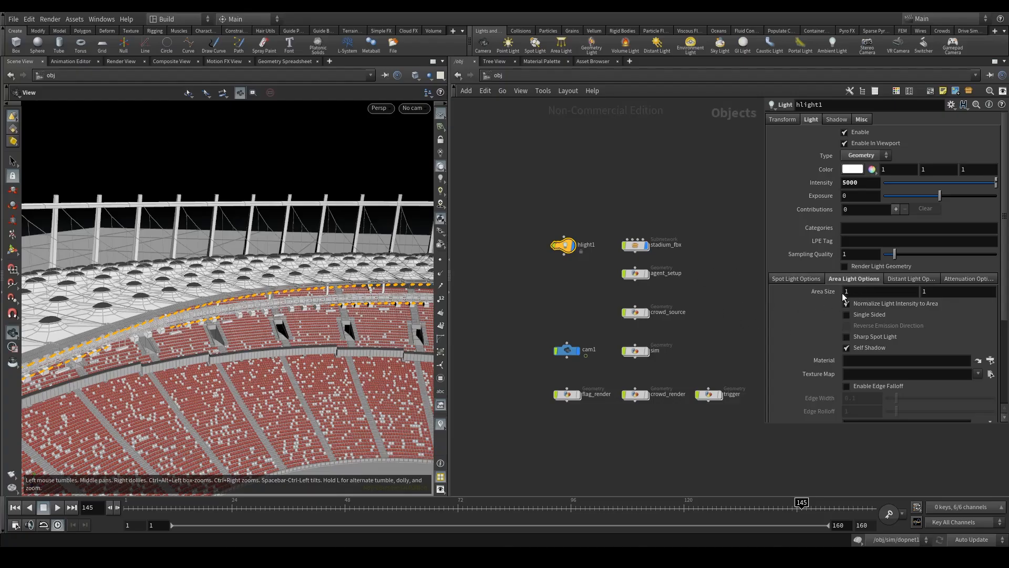
pyautogui.moveTo(845, 297)
pyautogui.mouseDown(button='middle')
pyautogui.moveTo(811, 291)
pyautogui.moveTo(858, 311)
pyautogui.mouseUp(button='middle')
# - Examine the rows of roof lamps above the stands and the pitch from several angles
pyautogui.moveTo(236, 397); pyautogui.dragTo(248, 292)
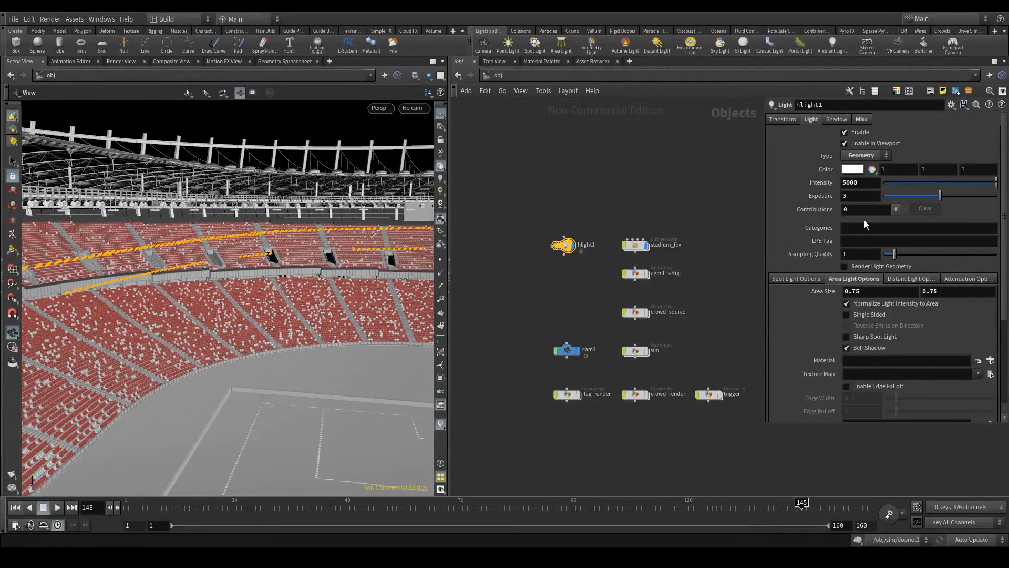
pyautogui.scroll(-3, 866, 225)
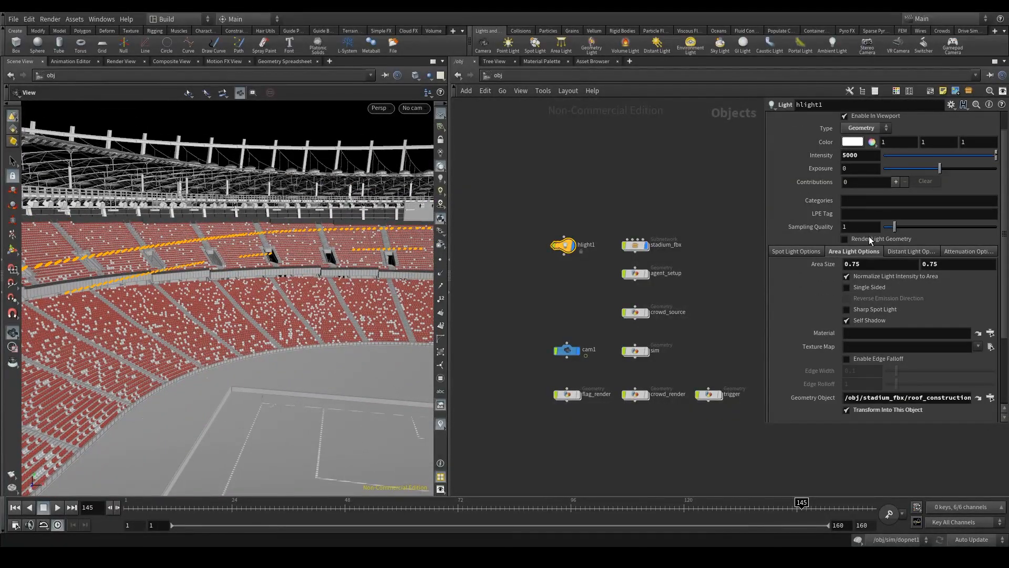
pyautogui.click(412, 112)
pyautogui.moveTo(281, 362); pyautogui.dragTo(274, 283)
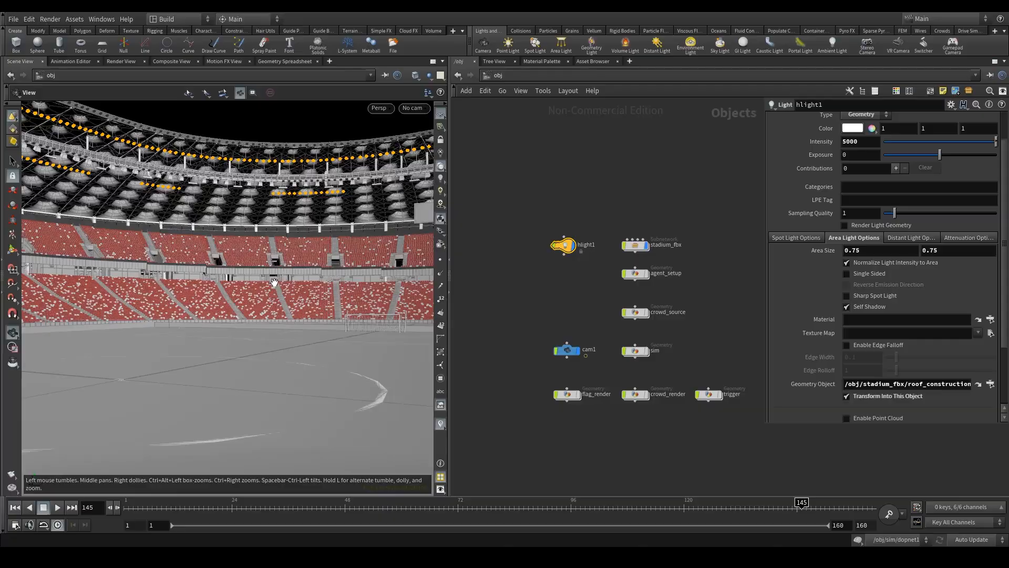
pyautogui.moveTo(175, 277); pyautogui.dragTo(223, 291)
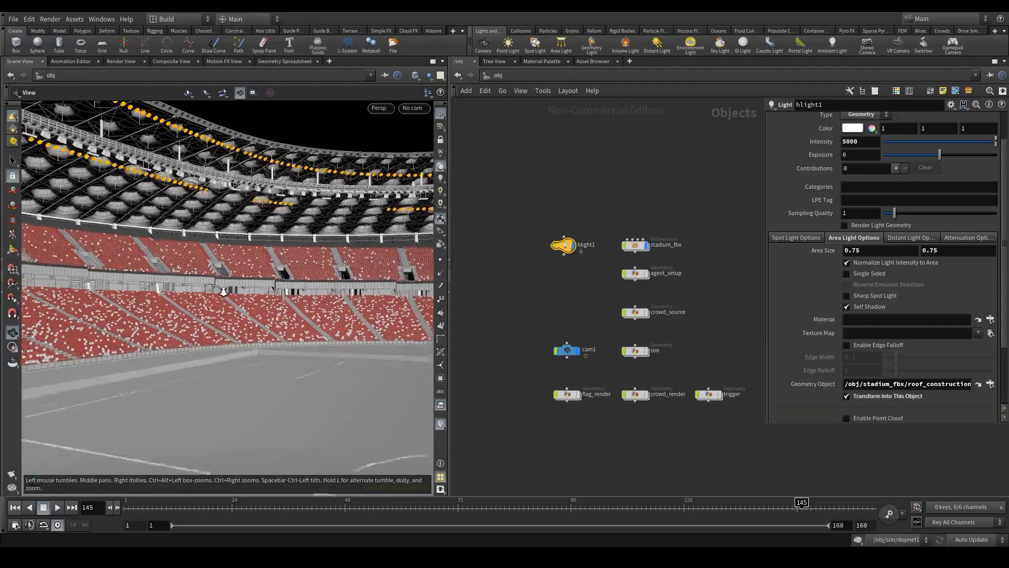
pyautogui.moveTo(224, 291); pyautogui.dragTo(221, 288, button='right')
pyautogui.moveTo(221, 288); pyautogui.dragTo(205, 294)
pyautogui.moveTo(205, 294); pyautogui.dragTo(204, 279, button='right')
pyautogui.moveTo(206, 286); pyautogui.dragTo(209, 234)
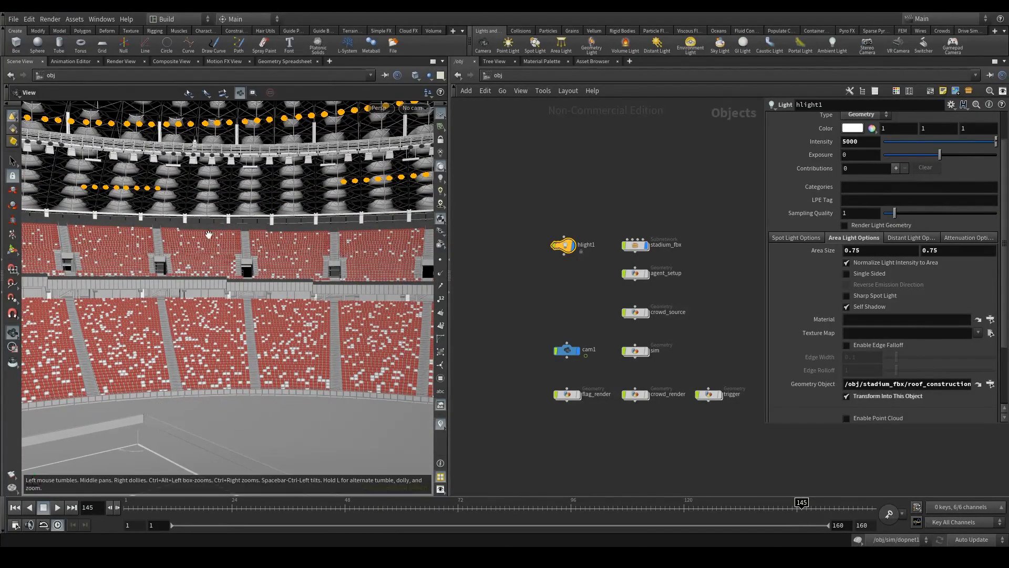
pyautogui.moveTo(191, 295); pyautogui.dragTo(324, 319)
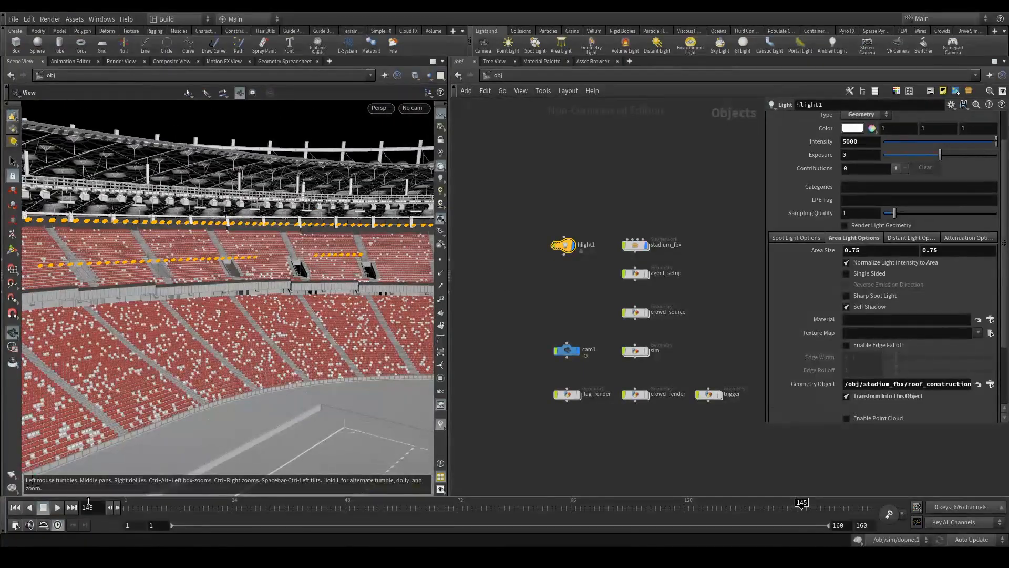
pyautogui.moveTo(274, 341); pyautogui.dragTo(393, 196)
# - Set the viewport to look through cam1
pyautogui.click(412, 108)
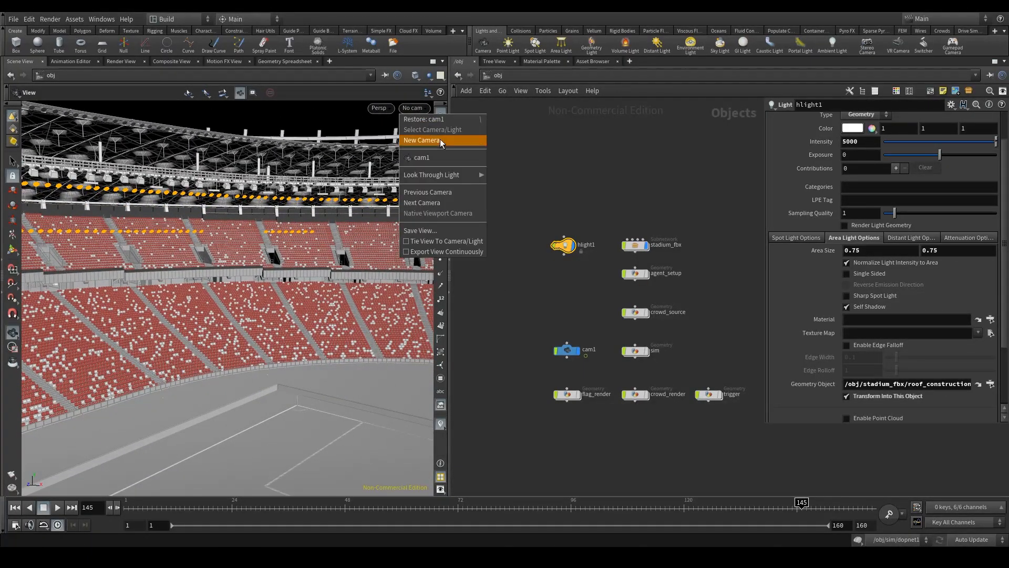
pyautogui.click(422, 157)
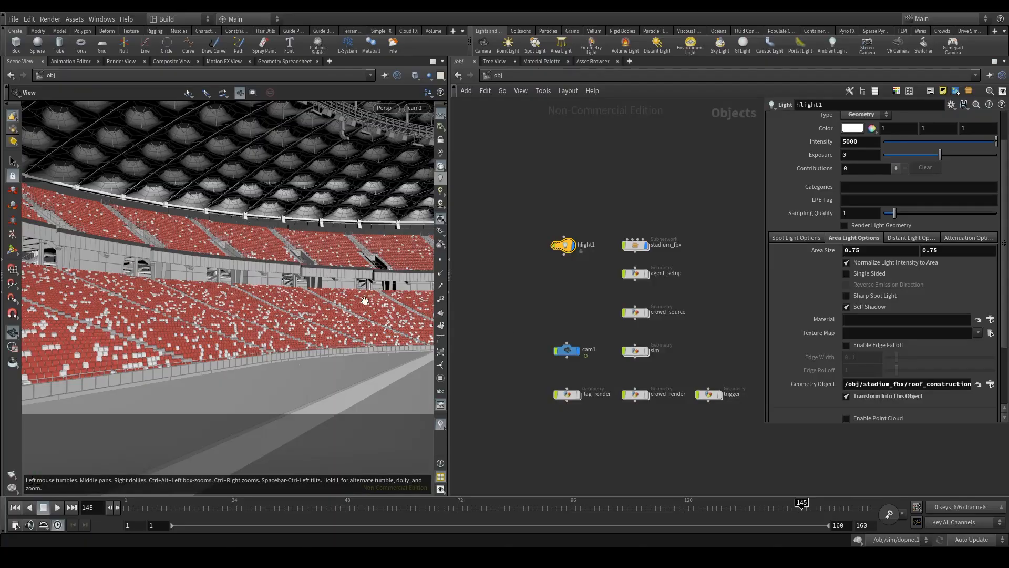
# - Add a new Light object in the empty network area below flag_render
pyautogui.moveTo(537, 295); pyautogui.dragTo(576, 356, button='middle')
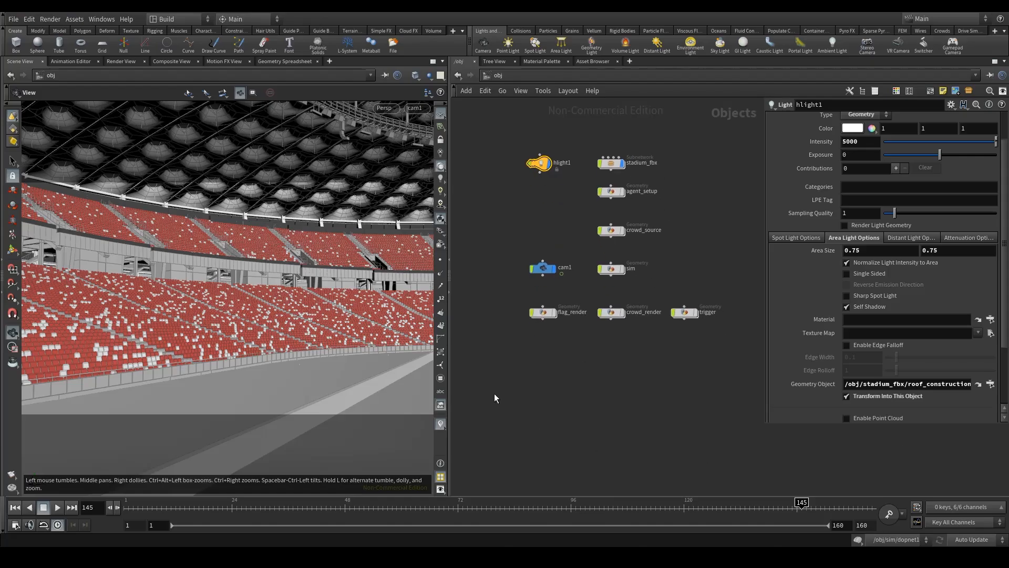
pyautogui.press('Tab')
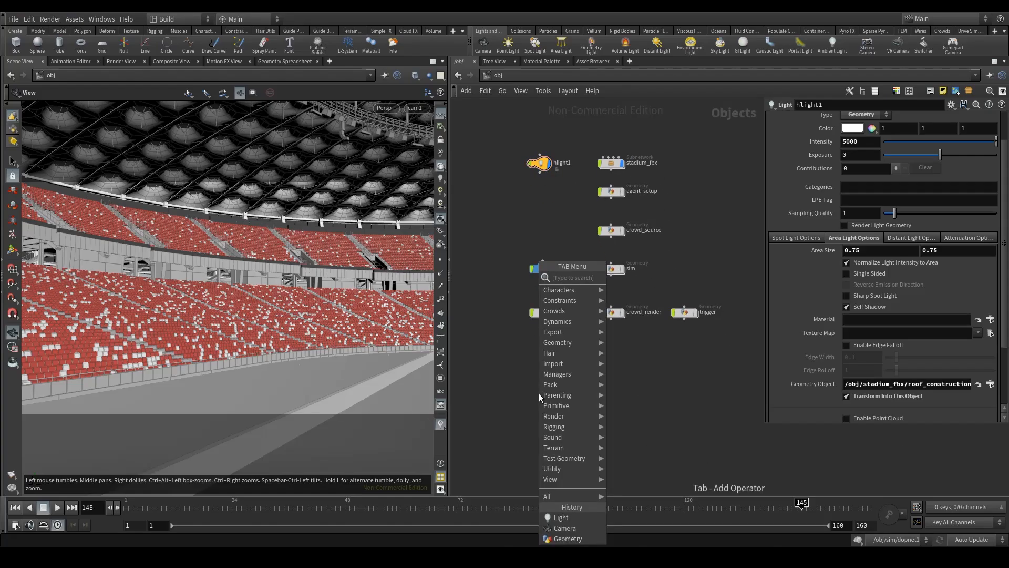
pyautogui.write('li')
pyautogui.click(620, 288)
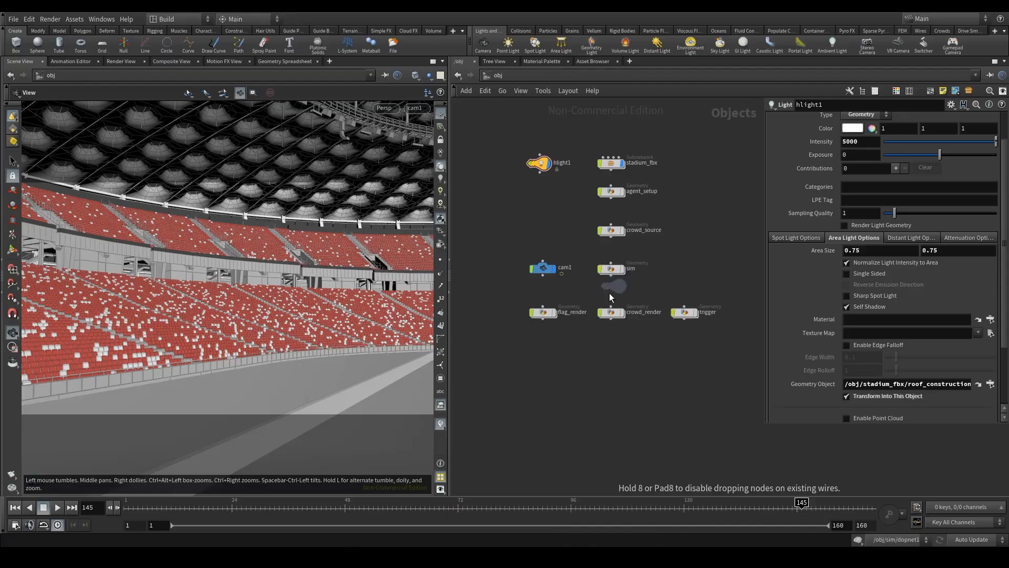
pyautogui.click(540, 418)
# - Move the hlight1 node beneath crowd_render, closer to the new light
pyautogui.moveTo(543, 173); pyautogui.dragTo(613, 352)
pyautogui.moveTo(553, 393); pyautogui.dragTo(533, 404)
pyautogui.scroll(3, 559, 396)
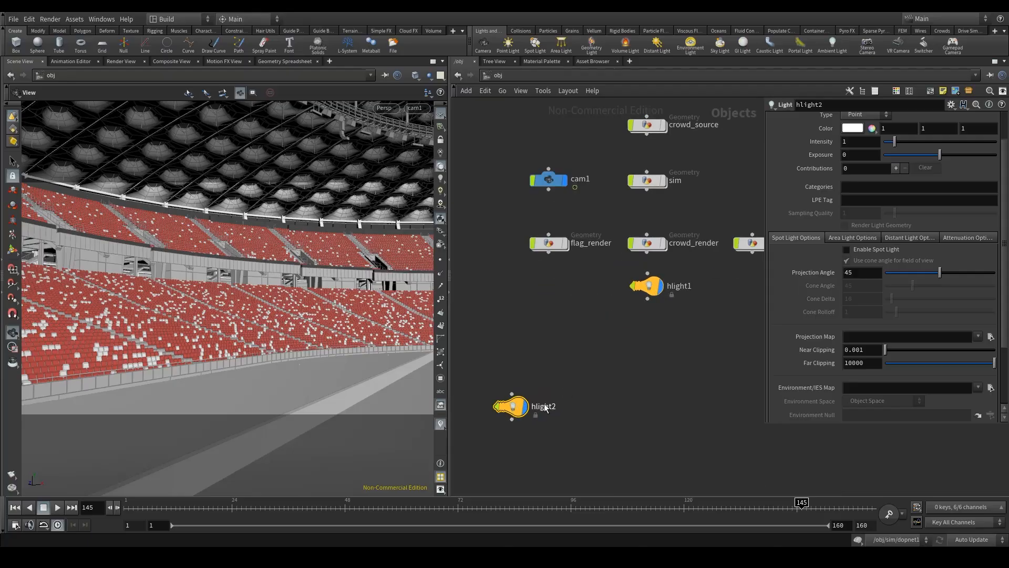
# - Rename the hlight1 node as geo_light
pyautogui.click(674, 289)
pyautogui.write('geo')
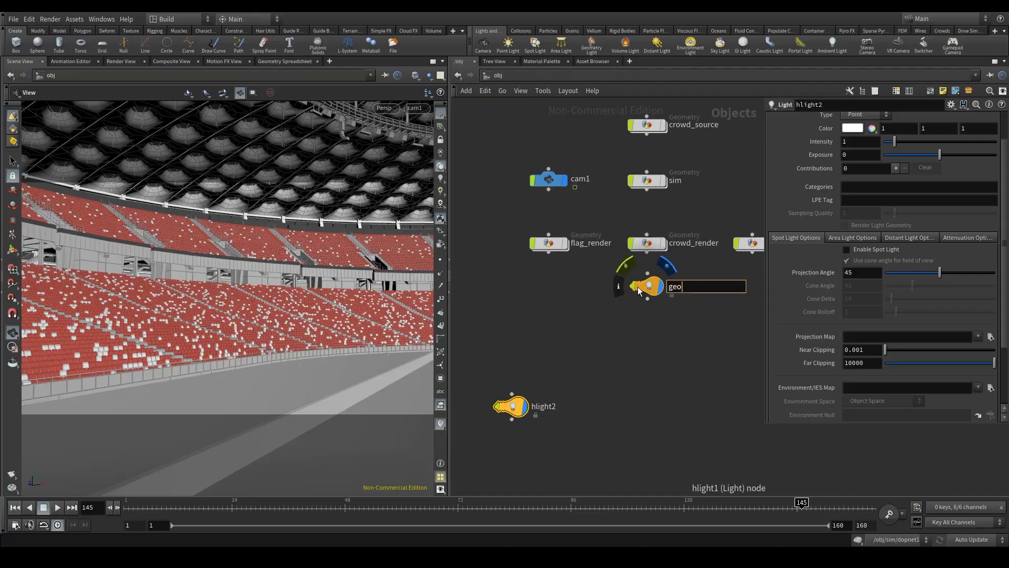
pyautogui.write('_light')
pyautogui.press('Return')
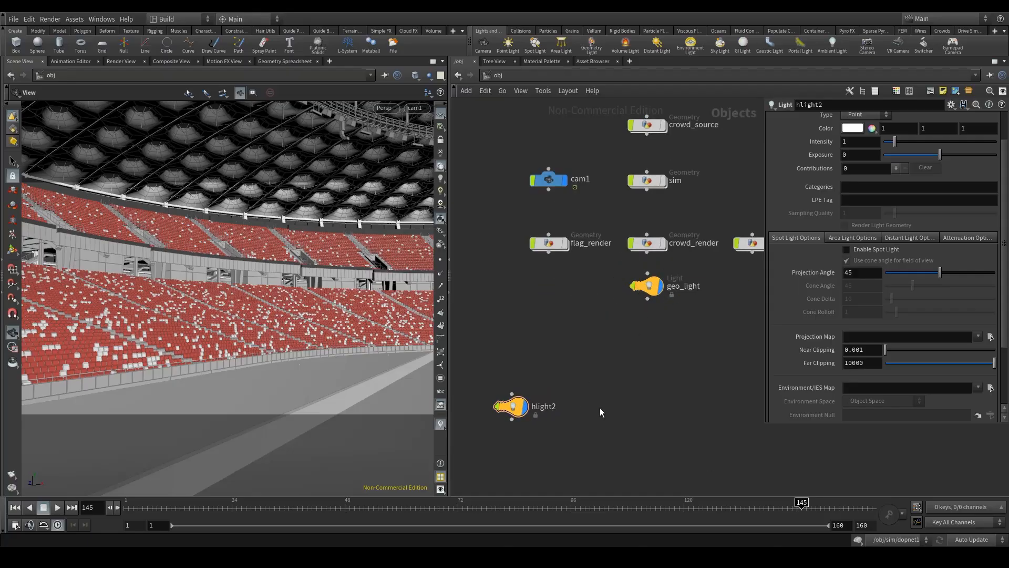
# - Rename the hlight2 node as door_light
pyautogui.click(557, 408)
pyautogui.write('do')
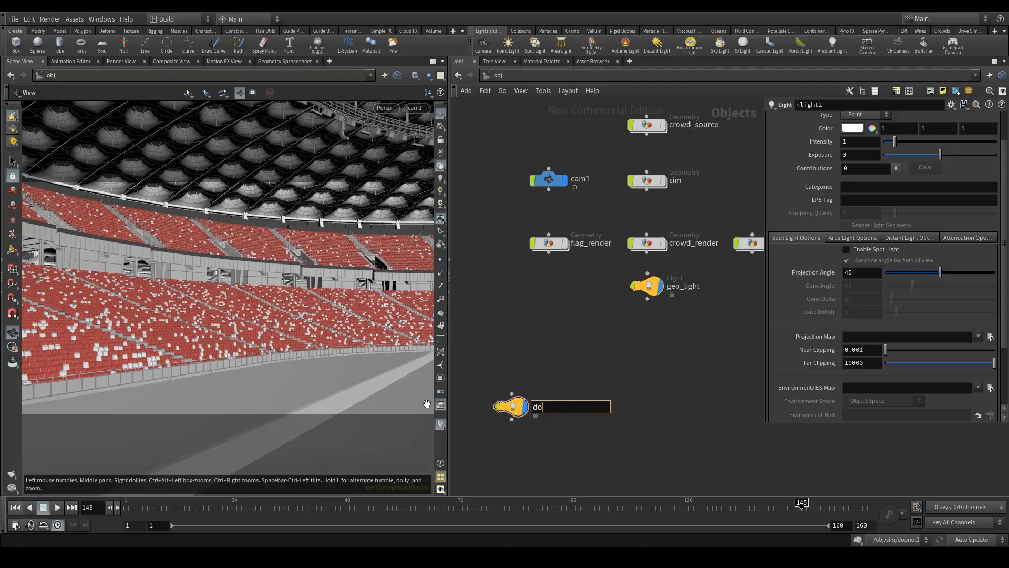
pyautogui.write('or_light')
pyautogui.press('Return')
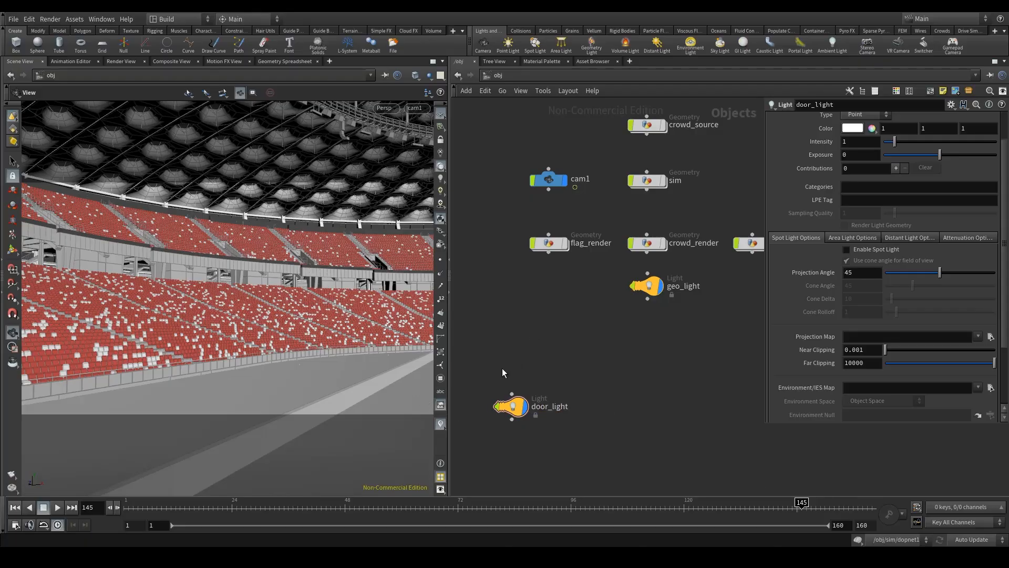
# - Set the intensity of door_light to 10
pyautogui.moveTo(502, 368); pyautogui.dragTo(544, 429)
pyautogui.moveTo(483, 376); pyautogui.dragTo(541, 438)
pyautogui.click(855, 139)
pyautogui.scroll(2, 806, 194)
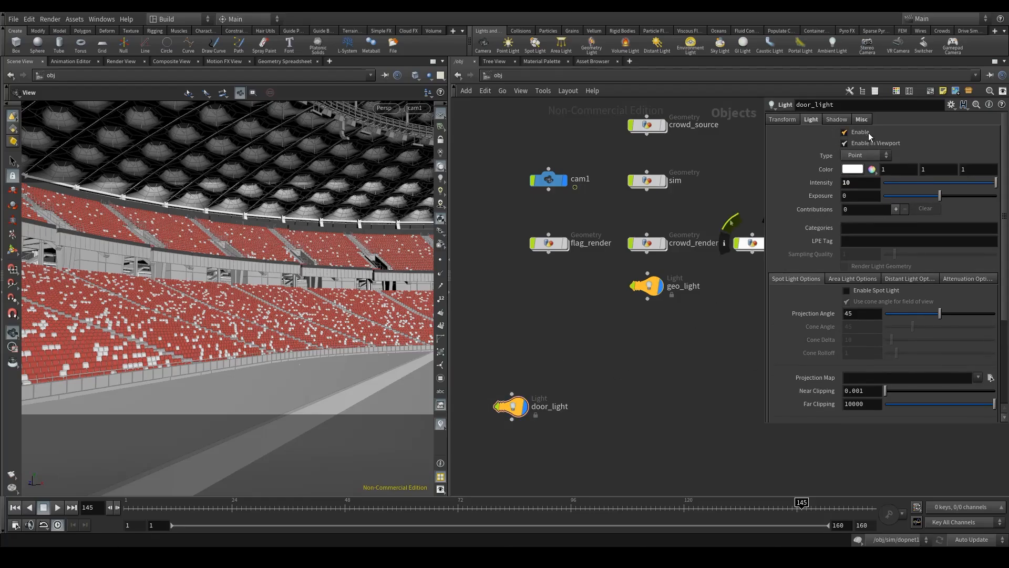
# - Change door_light to the Grid type, with the first area size value at 3.5 and Single Sided enabled
pyautogui.click(865, 156)
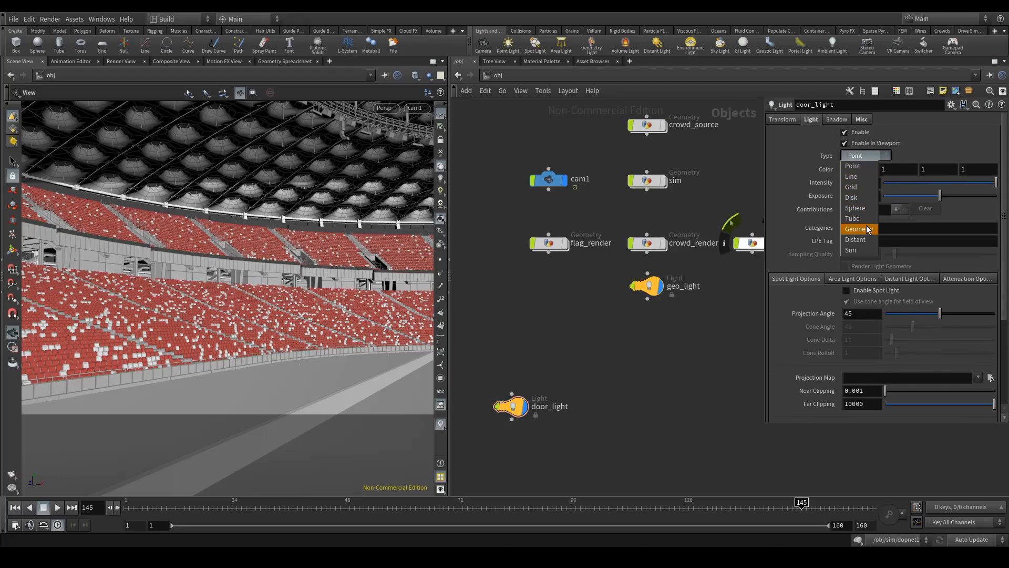
pyautogui.click(859, 187)
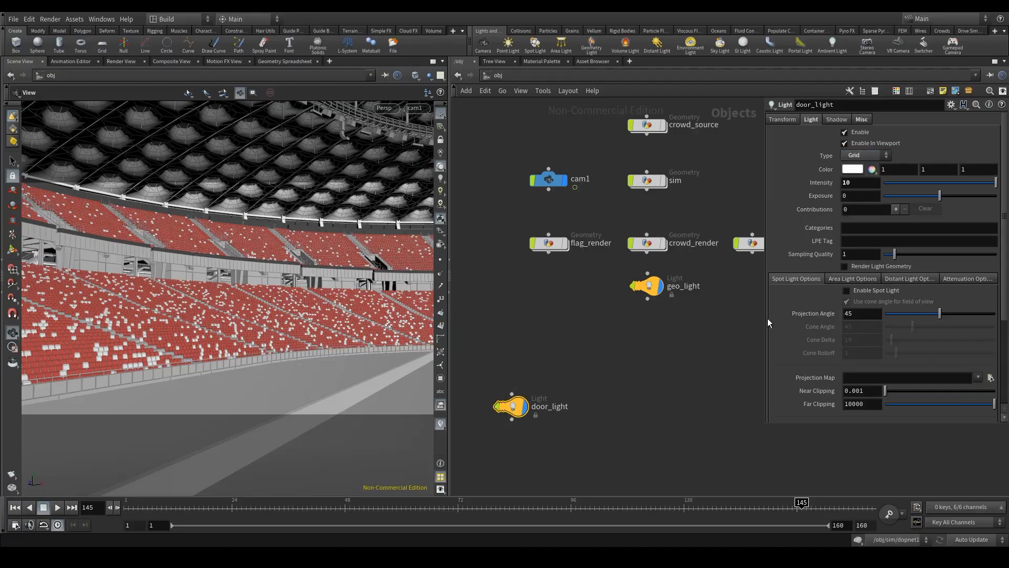
pyautogui.click(855, 280)
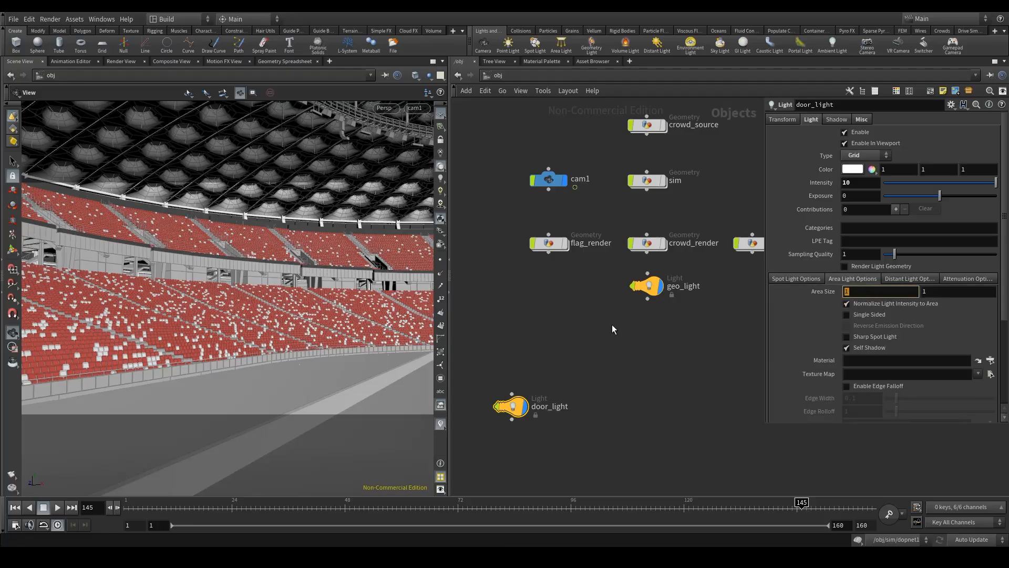
pyautogui.press('Return')
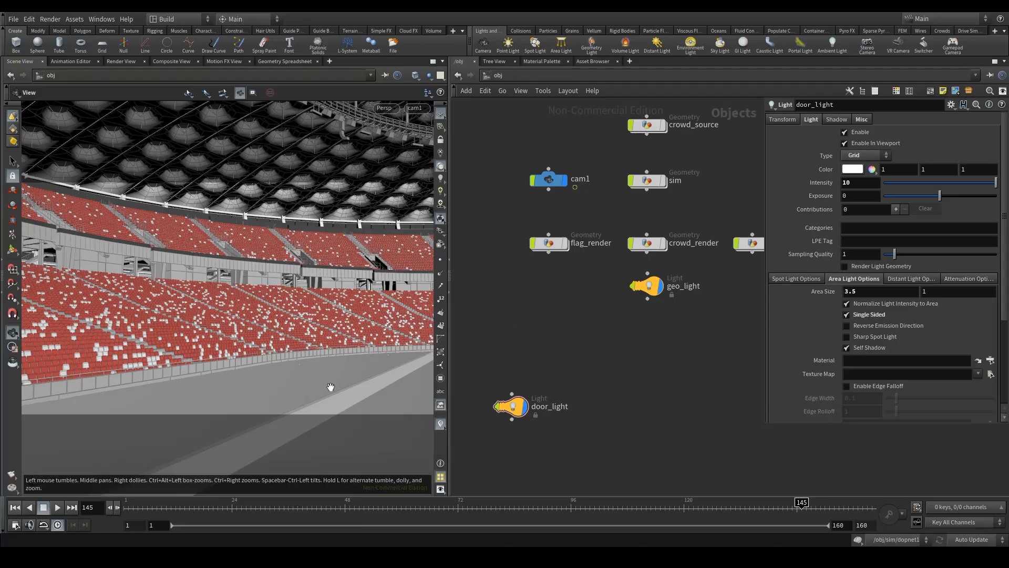
# - Duplicate door_light four times in a row beside the original, as door_light1 to door_light4
pyautogui.keyDown('alt'); pyautogui.moveTo(514, 407); pyautogui.dragTo(746, 411); pyautogui.keyUp('alt')
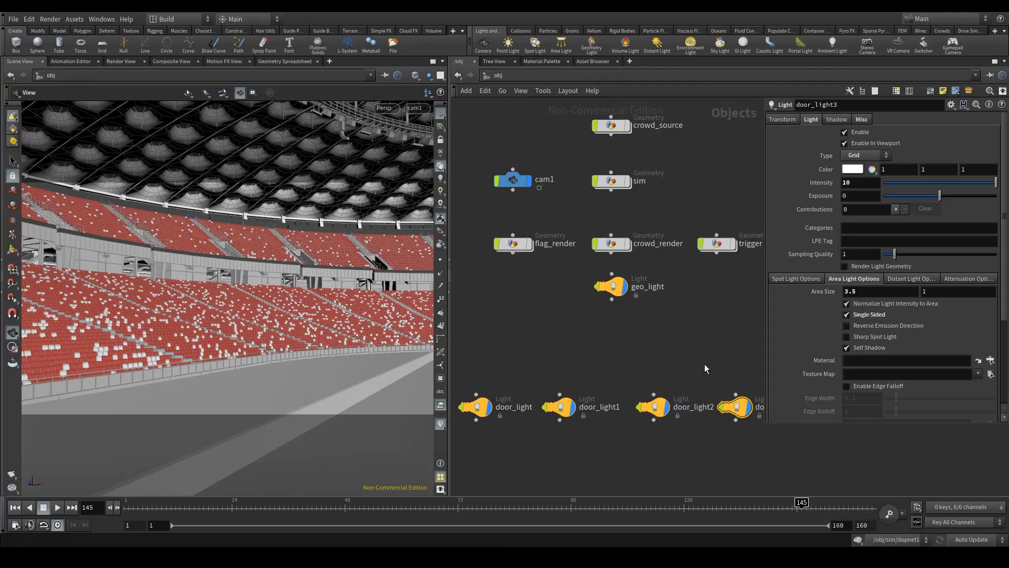
pyautogui.scroll(-3, 705, 368)
pyautogui.keyDown('alt'); pyautogui.moveTo(655, 390); pyautogui.dragTo(709, 393); pyautogui.keyUp('alt')
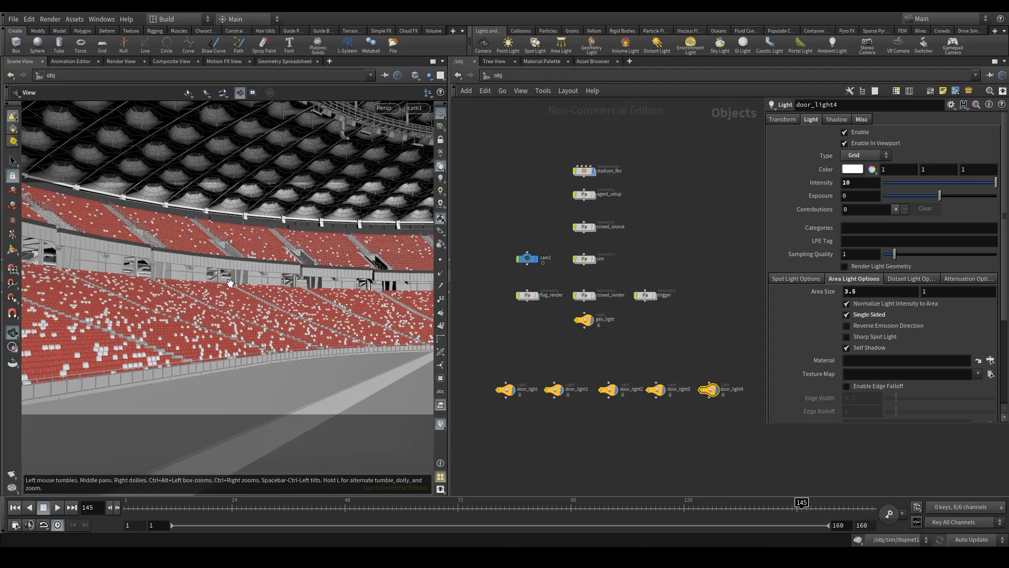
# - Position the original door_light at translate values -45, 10, -85
pyautogui.moveTo(492, 359); pyautogui.dragTo(532, 416)
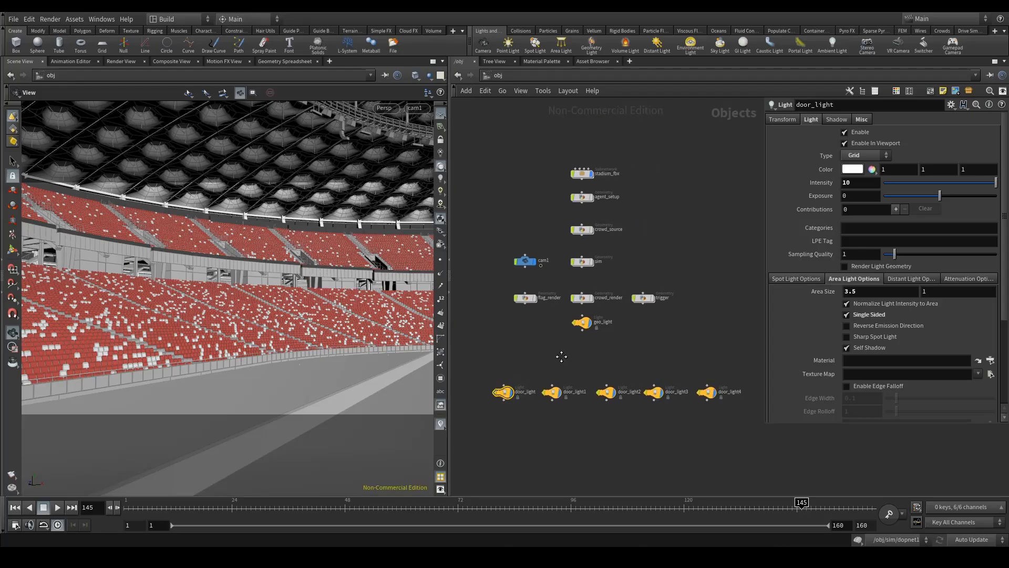
pyautogui.click(783, 121)
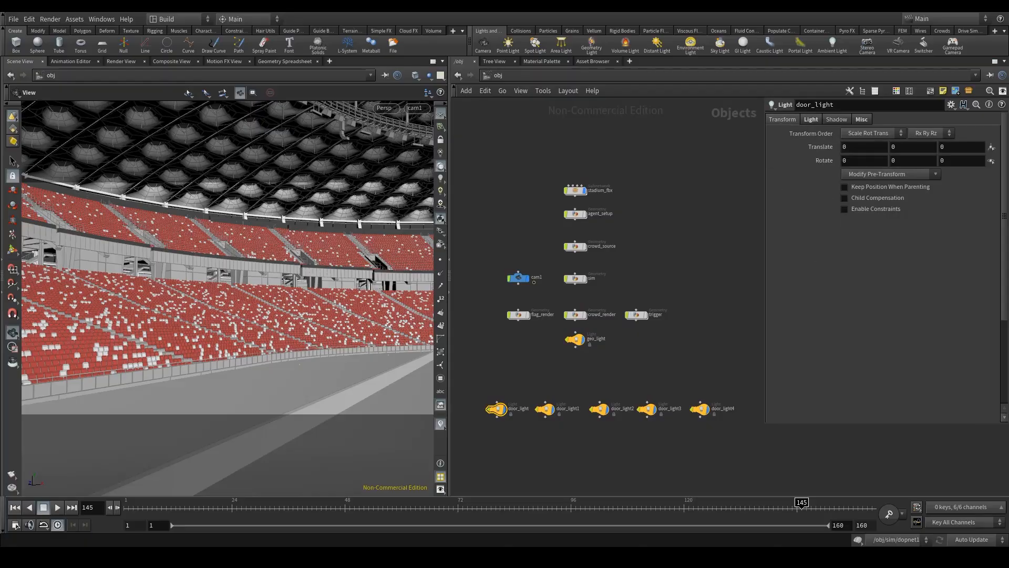
pyautogui.click(862, 149)
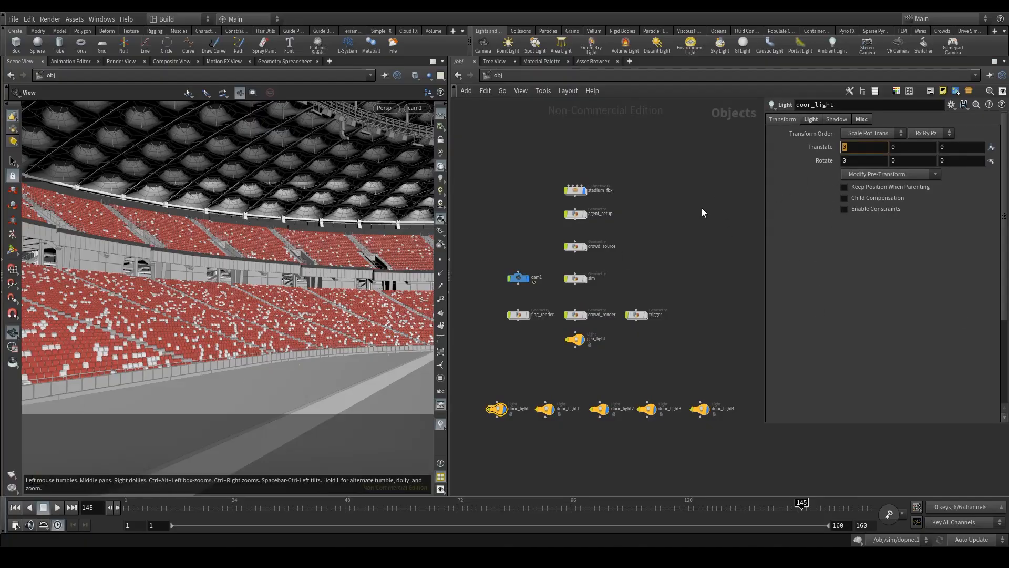
pyautogui.write('-45')
pyautogui.press('Tab')
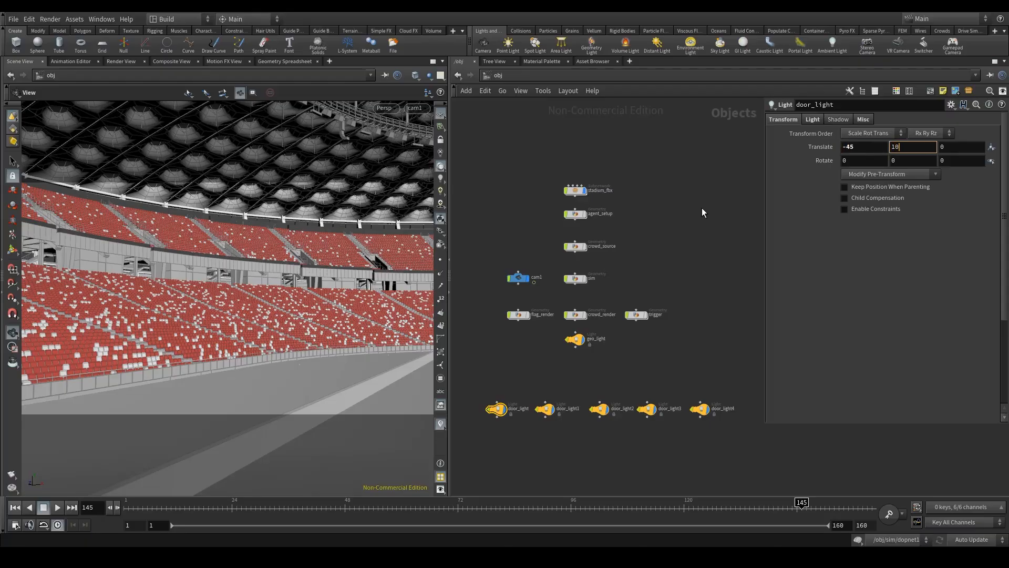
pyautogui.write('10')
pyautogui.press('Tab')
pyautogui.press('Return')
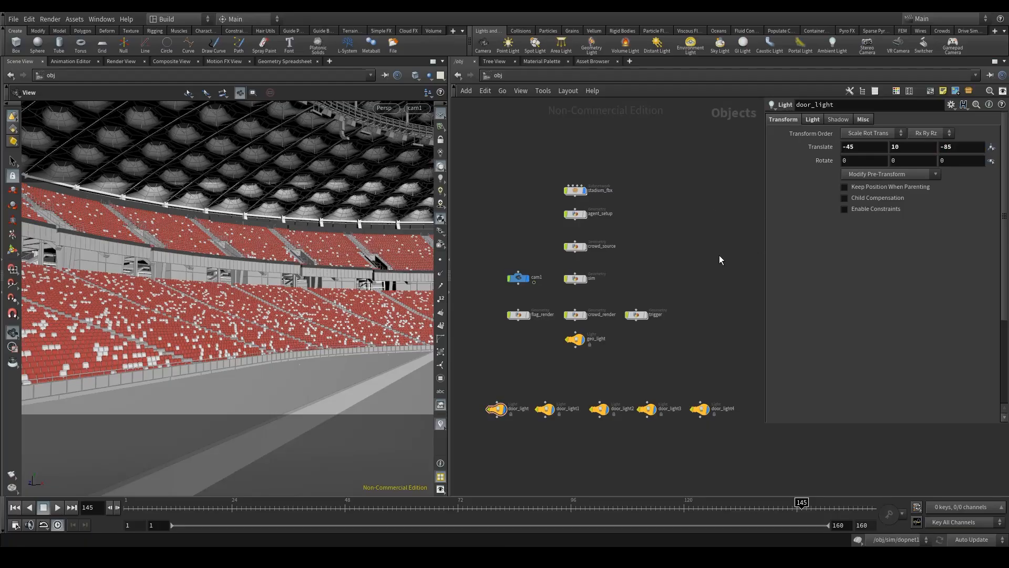
# - Set the rotation of door_light to 377, 406, 0
pyautogui.click(859, 161)
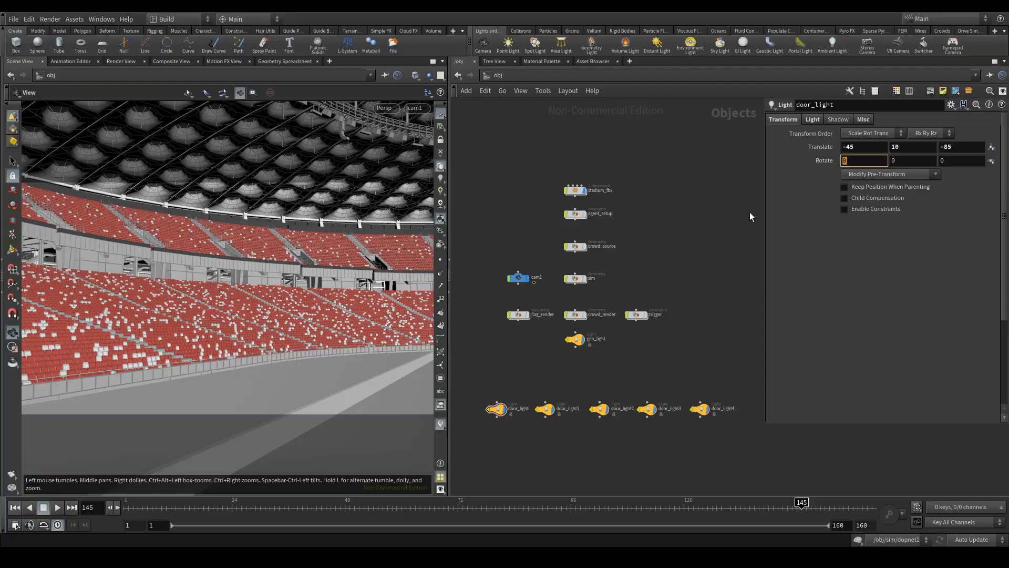
pyautogui.write('377')
pyautogui.press('Tab')
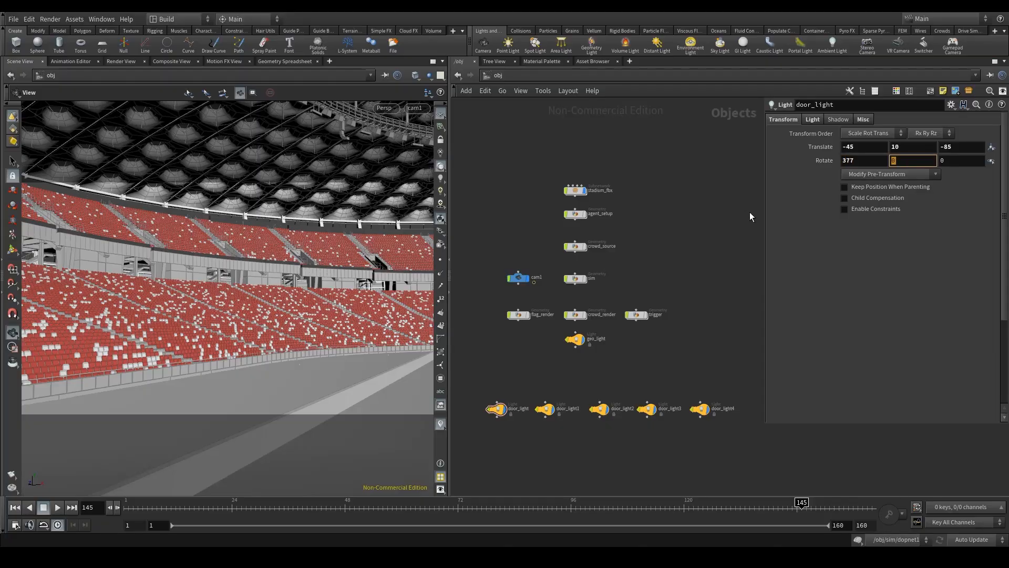
pyautogui.write('406')
pyautogui.press('Tab')
pyautogui.press('Return')
pyautogui.moveTo(955, 163); pyautogui.dragTo(803, 192)
pyautogui.write('0')
pyautogui.press('Return')
# - Position door_light1 at translate values -54, 11, -76
pyautogui.click(544, 409)
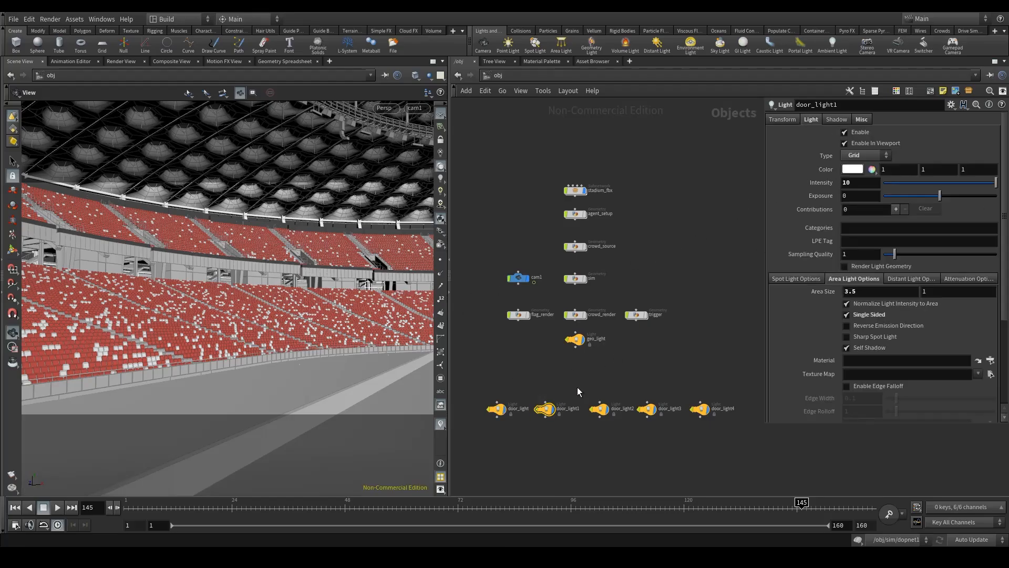
pyautogui.click(790, 119)
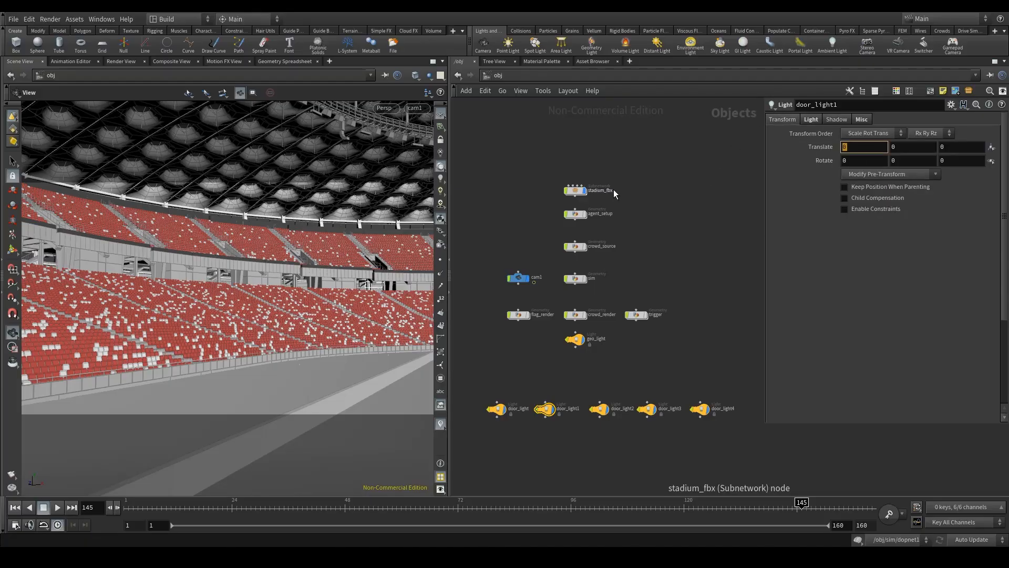
pyautogui.write('-54')
pyautogui.press('Tab')
pyautogui.write('11')
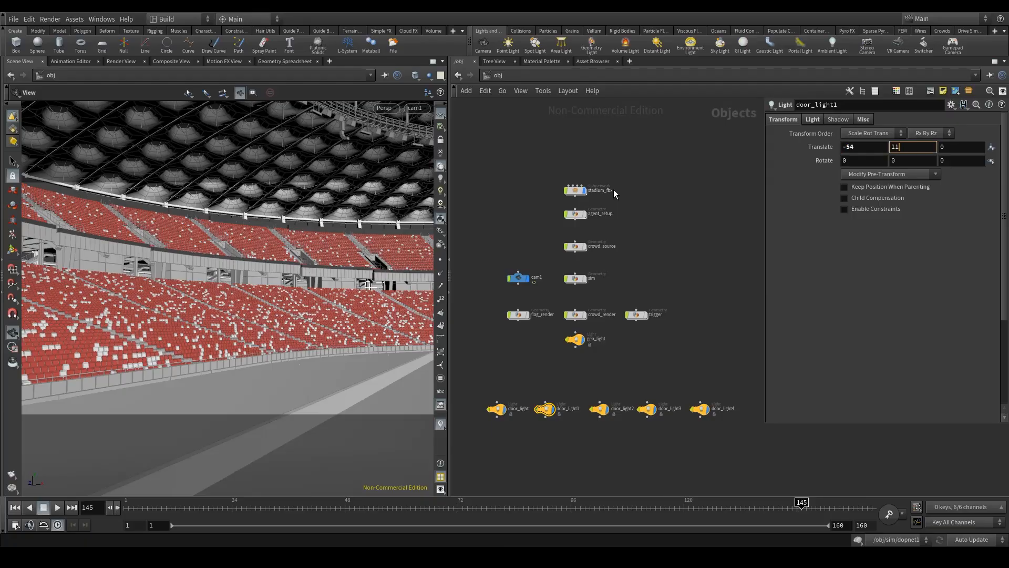
pyautogui.press('Tab')
pyautogui.write('-76')
pyautogui.press('Tab')
# - Rotate door_light1 to 377 on X and 406 on Y
pyautogui.write('377')
pyautogui.press('Tab')
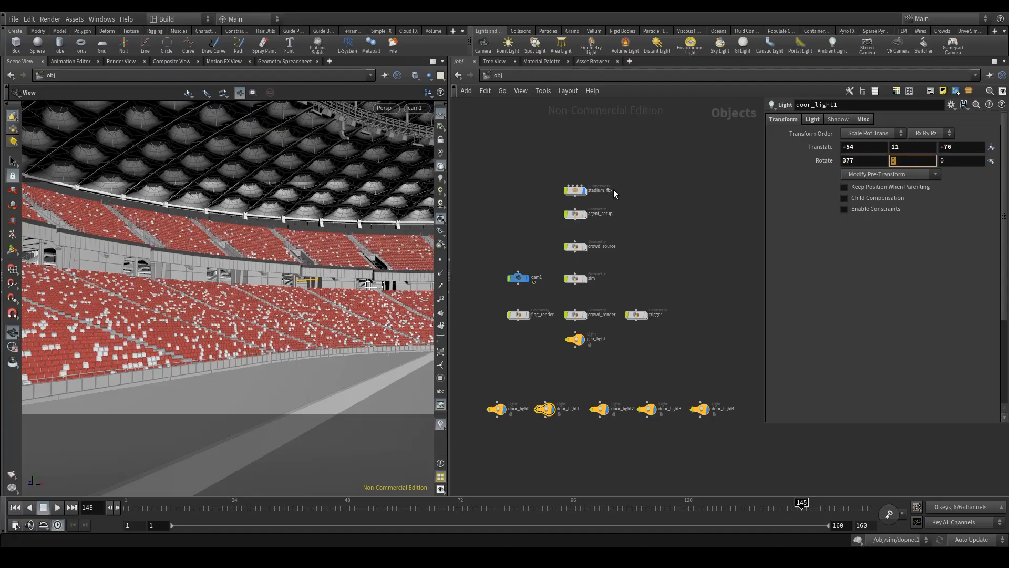
pyautogui.write('406')
pyautogui.press('Tab')
pyautogui.click(694, 218)
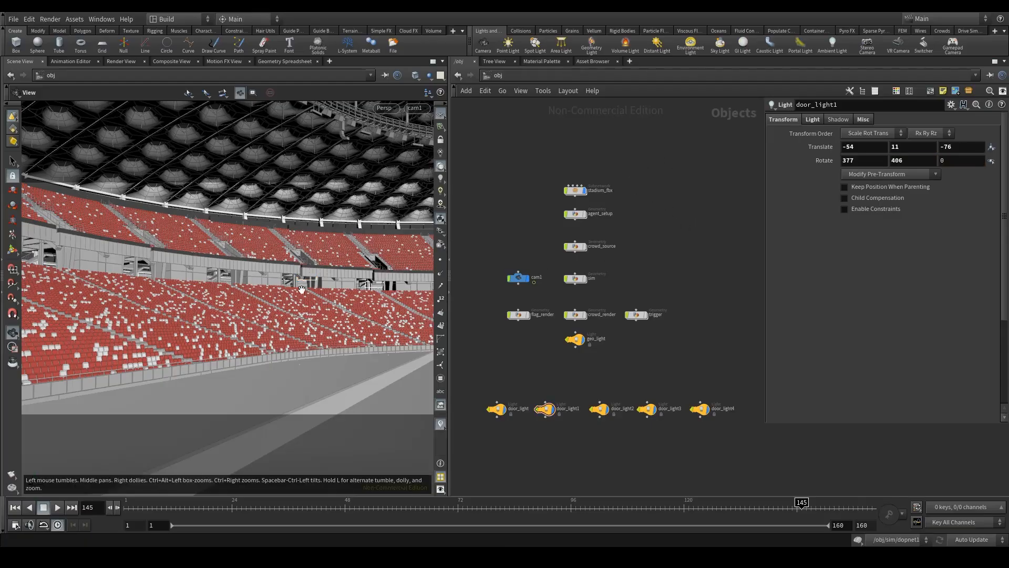
# - Inspect the placed lights at the stadium doors up close, and return the viewport to cam1
pyautogui.scroll(8, 321, 276)
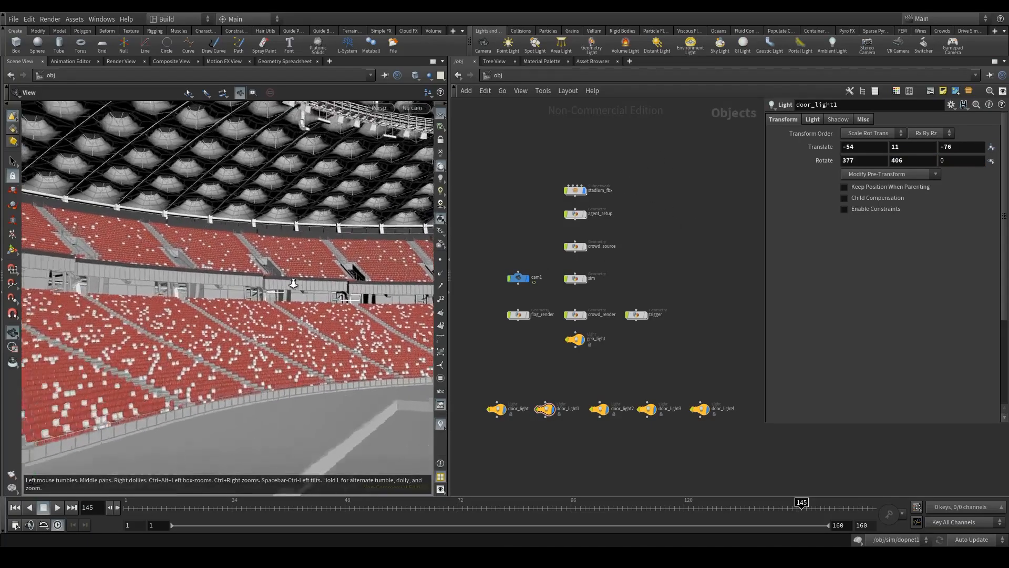
pyautogui.moveTo(344, 280); pyautogui.dragTo(332, 302)
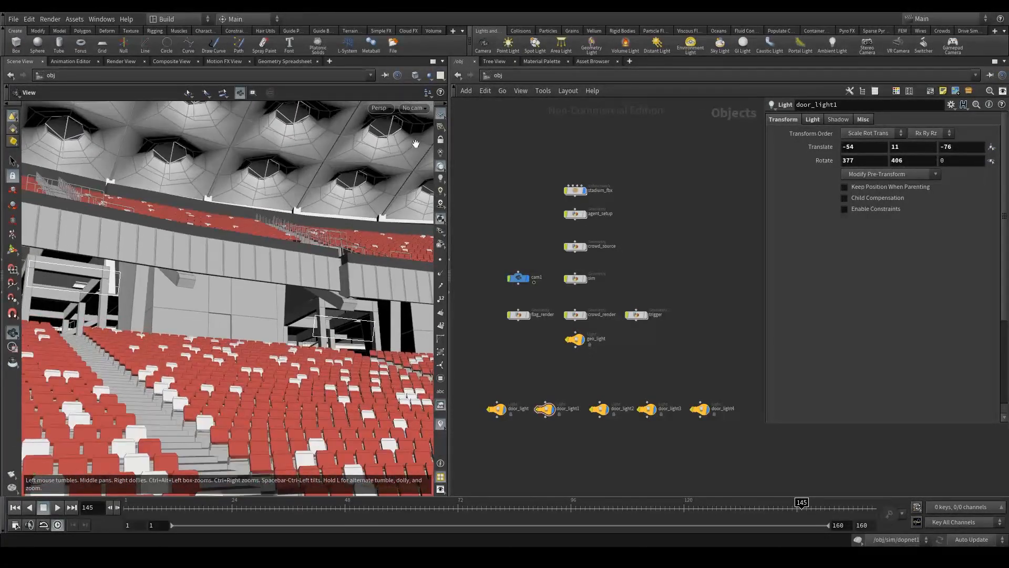
pyautogui.click(412, 108)
pyautogui.click(442, 159)
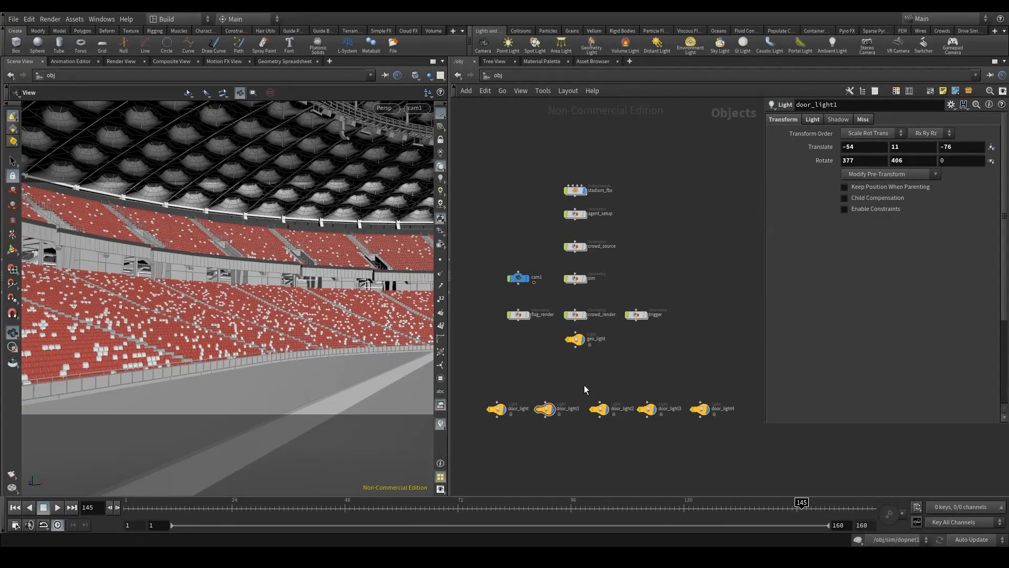
# - Position door_light2 at translate values -62, 11, -63
pyautogui.click(600, 409)
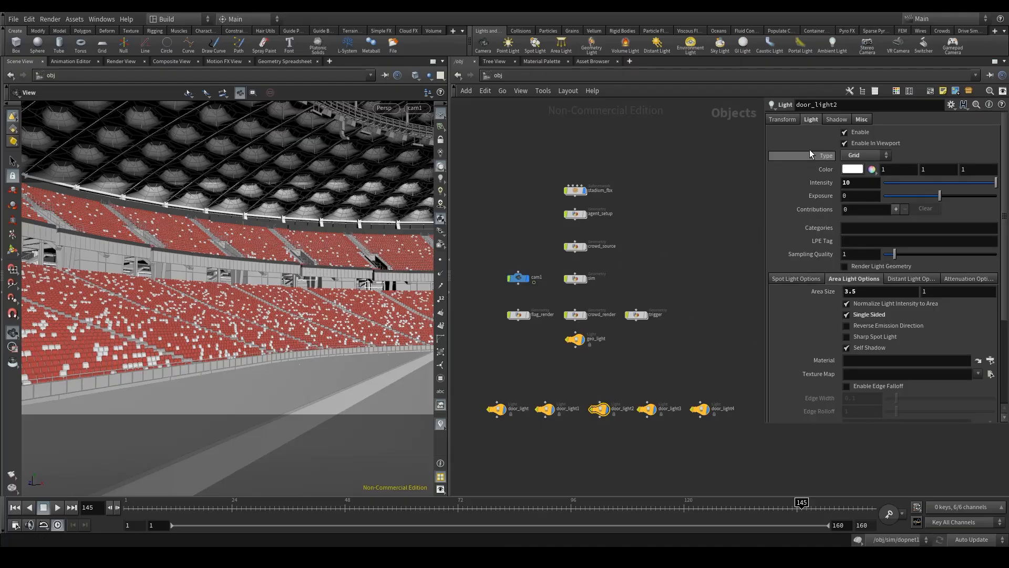
pyautogui.click(795, 120)
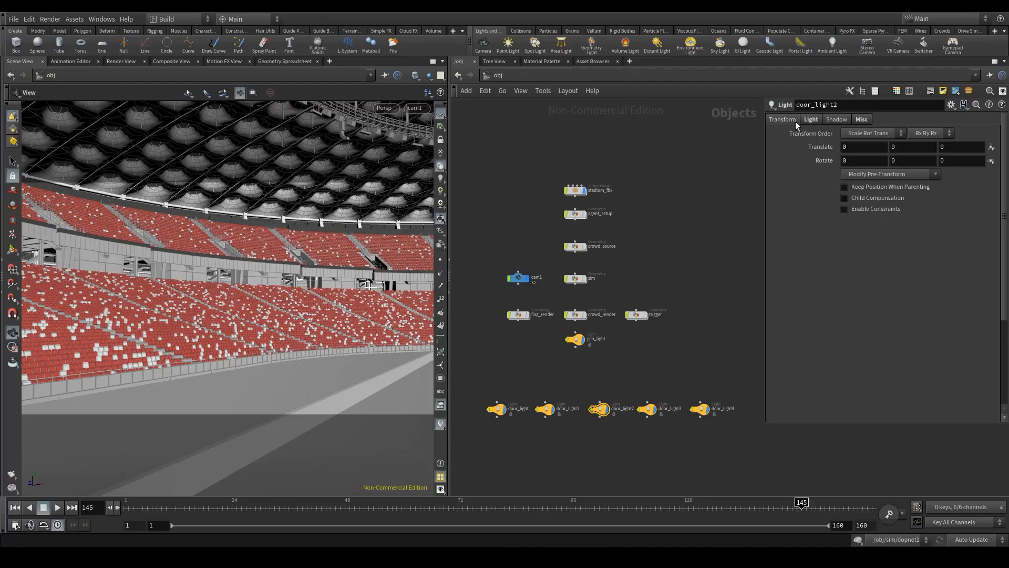
pyautogui.click(874, 151)
pyautogui.write('-62')
pyautogui.press('Tab')
pyautogui.write('11')
pyautogui.press('Tab')
pyautogui.write('-63')
pyautogui.press('Tab')
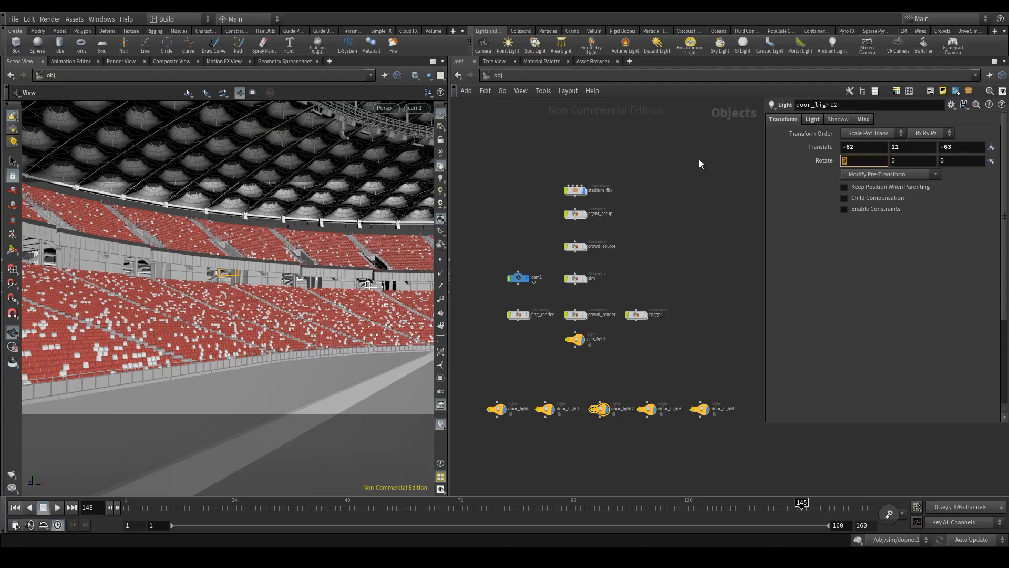
# - Rotate door_light2 to 227 on X and 413 on Y
pyautogui.write('227')
pyautogui.press('Tab')
pyautogui.write('413')
pyautogui.press('Tab')
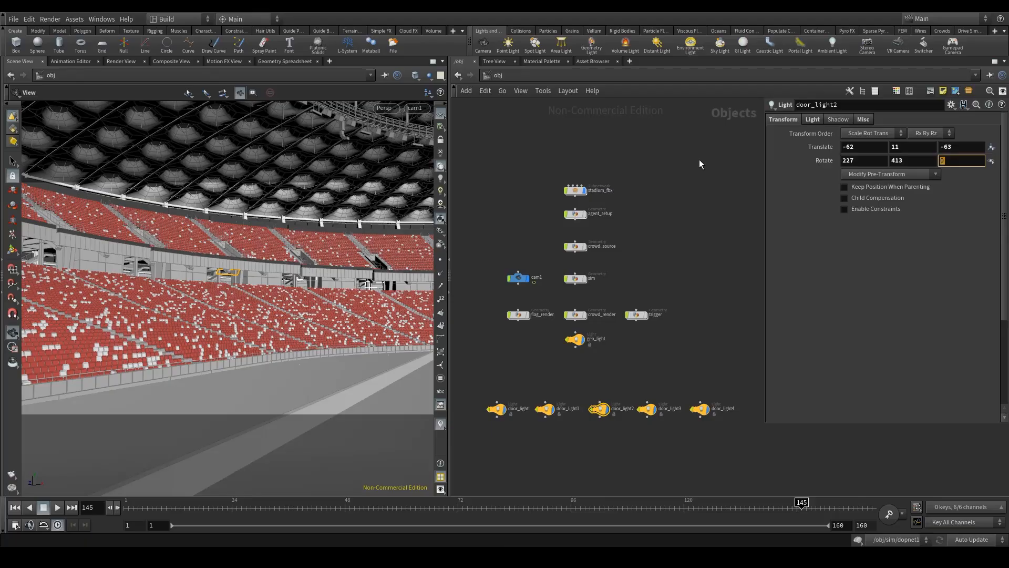
pyautogui.click(747, 206)
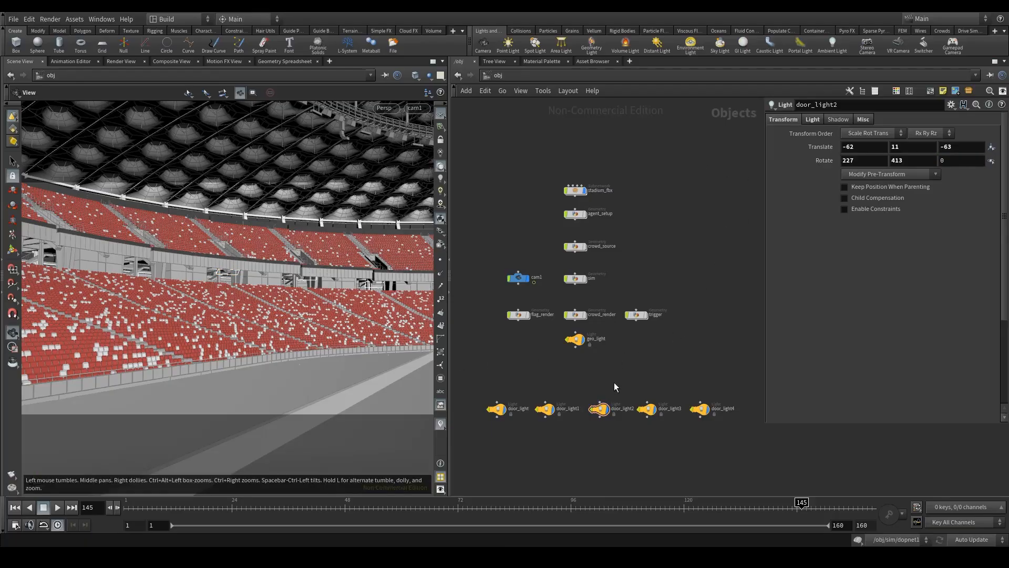
# - Position door_light3 at translate values -68, 12, -50
pyautogui.moveTo(615, 383); pyautogui.dragTo(710, 428)
pyautogui.click(647, 408)
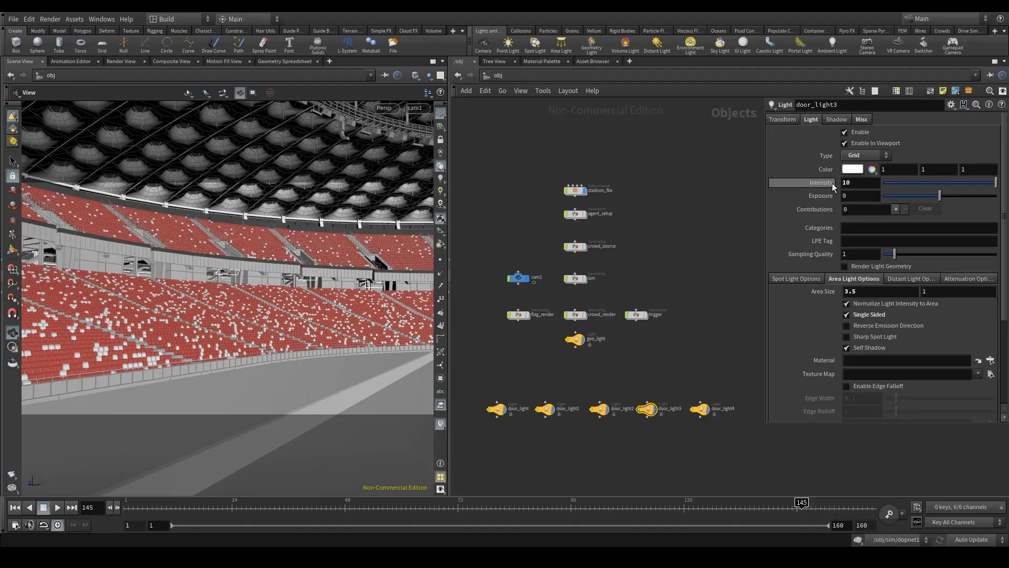
pyautogui.click(784, 119)
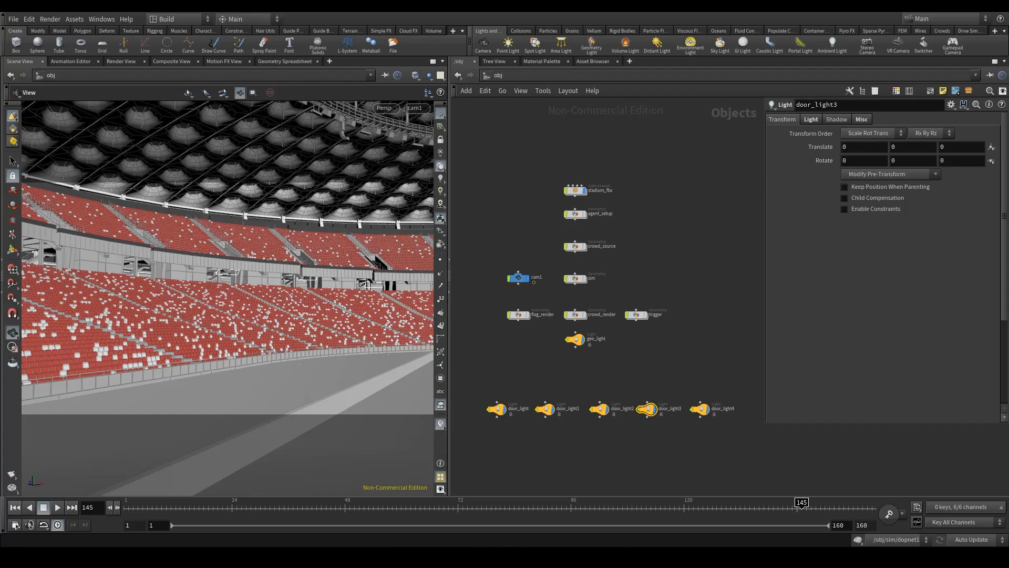
pyautogui.click(855, 147)
pyautogui.write('-68')
pyautogui.press('Tab')
pyautogui.write('12')
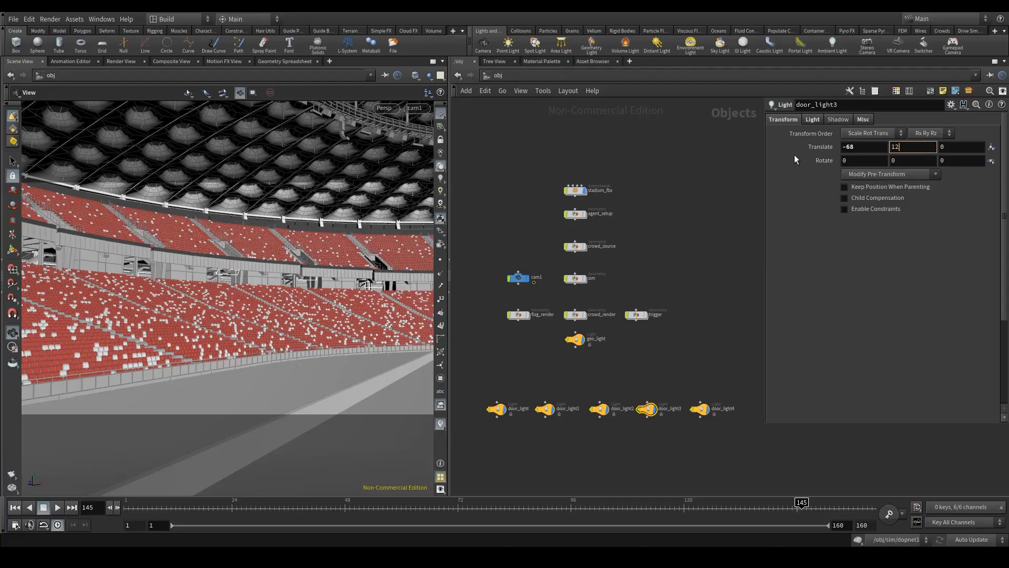
pyautogui.press('Tab')
pyautogui.write('-50')
pyautogui.press('Tab')
# - Set the rotation of door_light3 to 187, 412, -12
pyautogui.write('187')
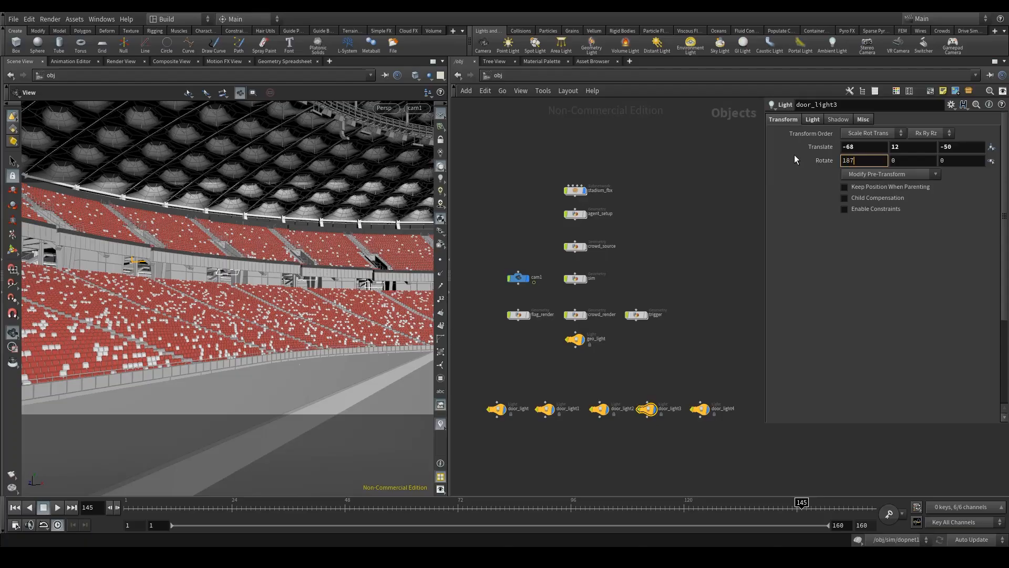
pyautogui.press('Tab')
pyautogui.write('412')
pyautogui.press('Tab')
pyautogui.write('-12')
pyautogui.click(708, 205)
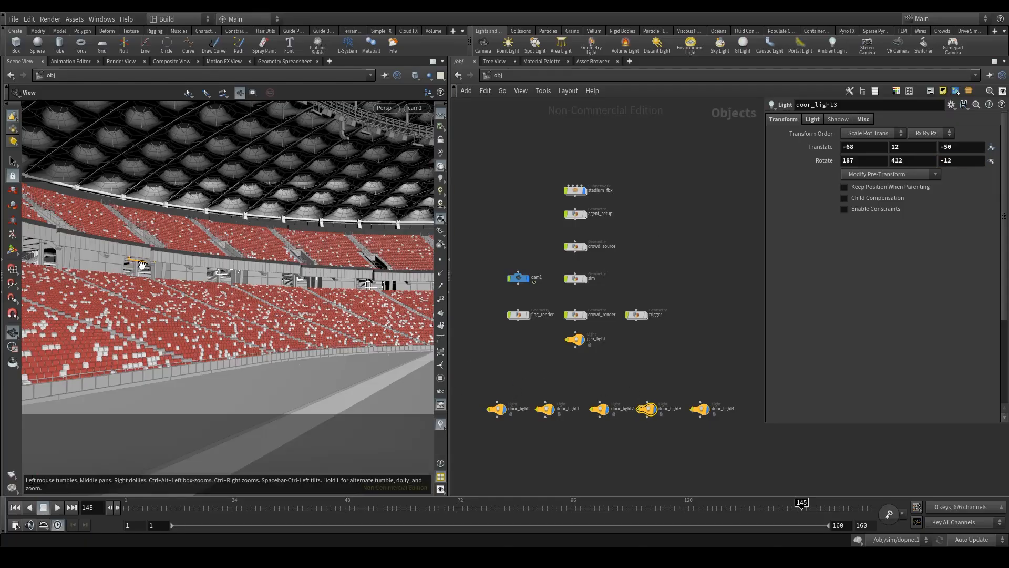
# - Position door_light4 at translate values -70, 12, -36
pyautogui.click(700, 409)
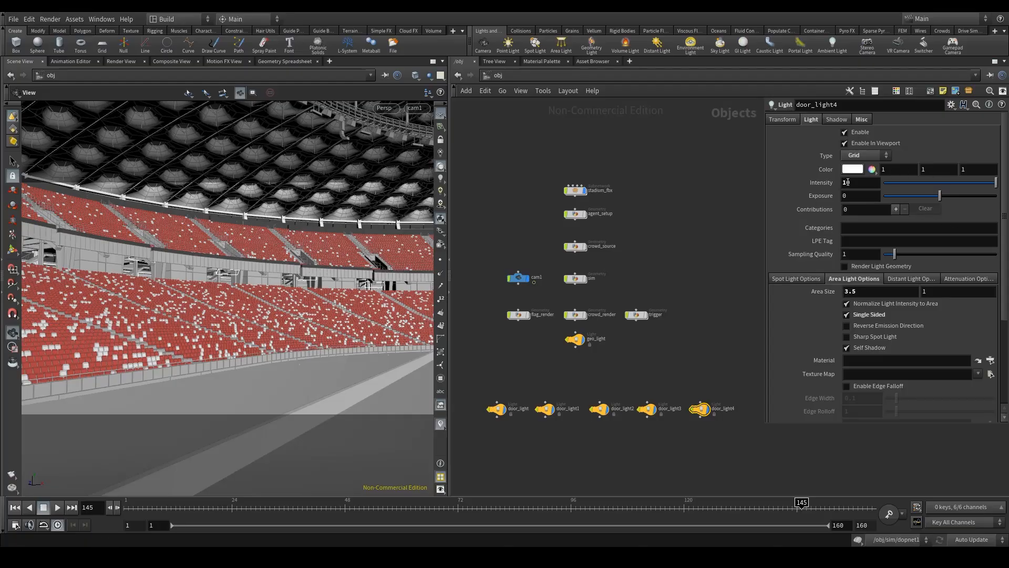
pyautogui.click(786, 119)
pyautogui.moveTo(867, 148); pyautogui.dragTo(713, 176)
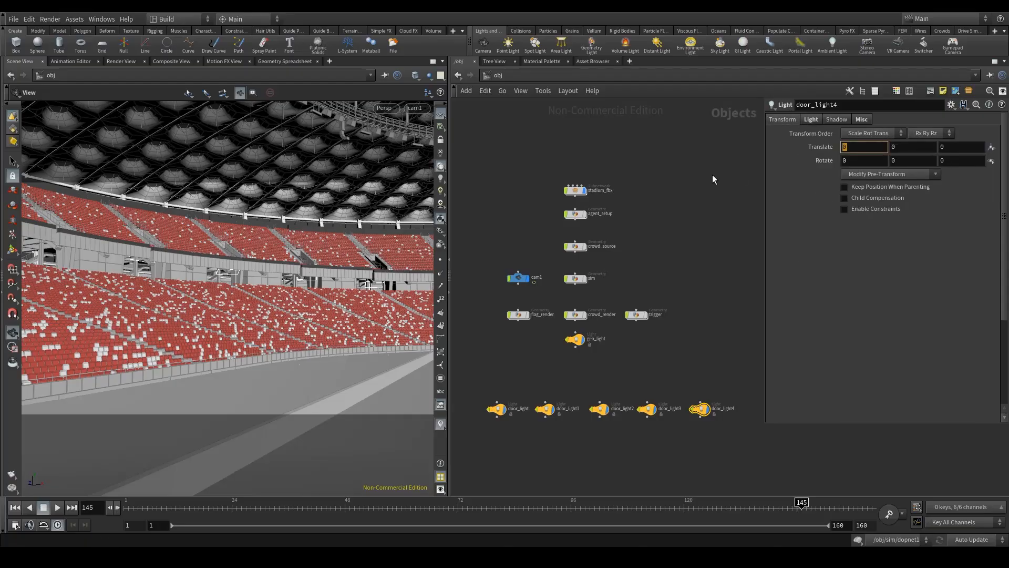
pyautogui.write('-70')
pyautogui.press('Tab')
pyautogui.write('12')
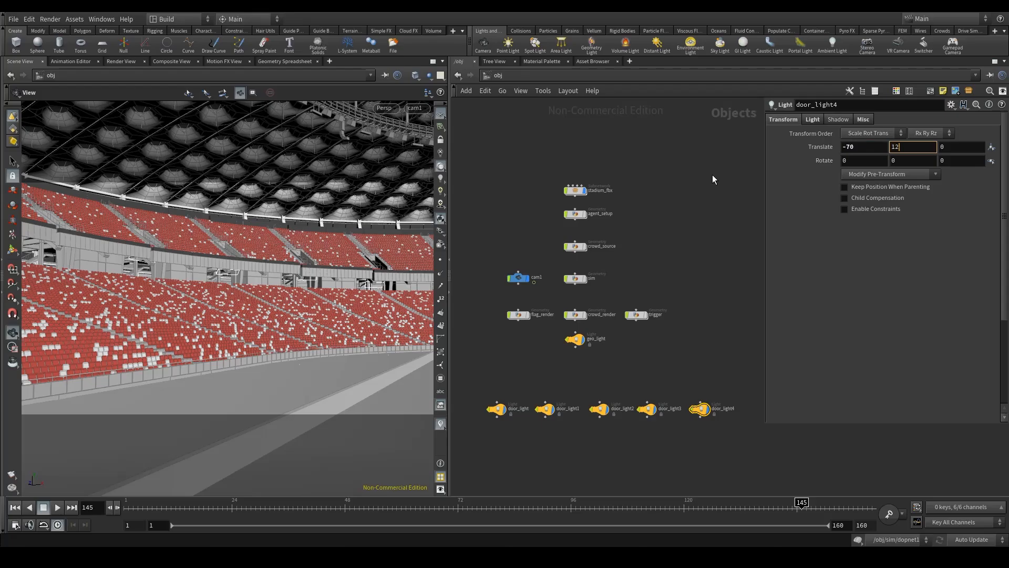
pyautogui.press('Tab')
pyautogui.write('-36')
pyautogui.press('Tab')
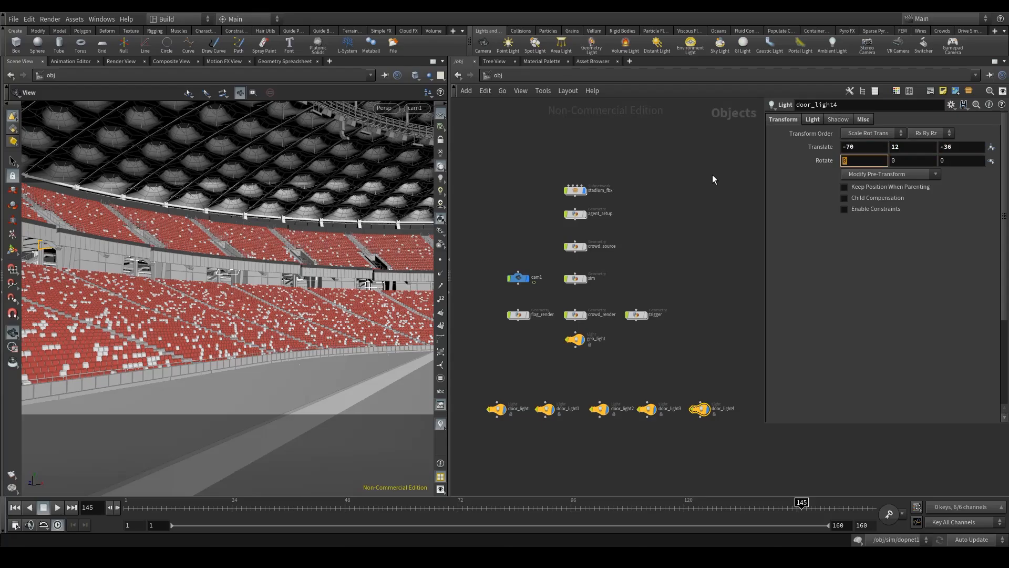
# - Rotate door_light4 to 211 on X and 430 on Y, keeping Z at 0
pyautogui.write('211')
pyautogui.press('Tab')
pyautogui.write('430')
pyautogui.press('Tab')
pyautogui.write('-')
pyautogui.press('BackSpace')
pyautogui.write('0')
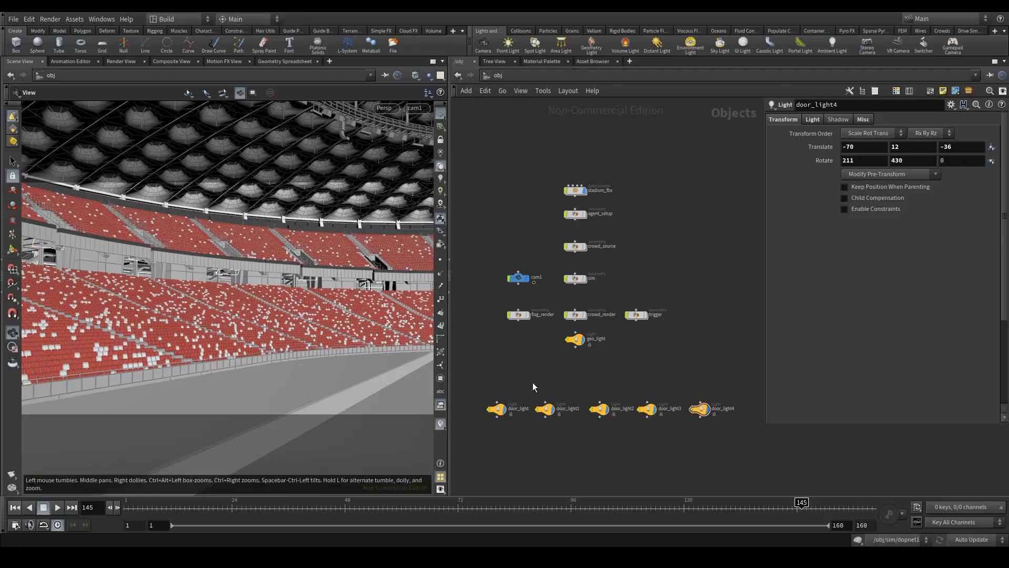
# - Move all five door light nodes together further down in the network to free space below geo_light
pyautogui.moveTo(471, 376); pyautogui.dragTo(649, 427)
pyautogui.moveTo(480, 374); pyautogui.dragTo(713, 447)
pyautogui.moveTo(706, 413); pyautogui.dragTo(699, 456)
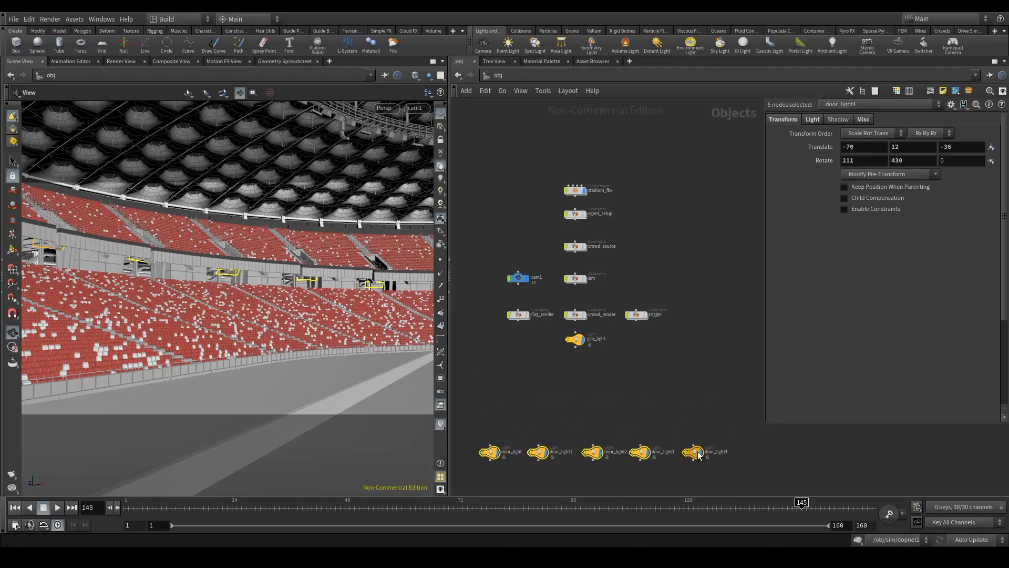
pyautogui.click(616, 410)
pyautogui.moveTo(604, 401); pyautogui.dragTo(611, 383, button='middle')
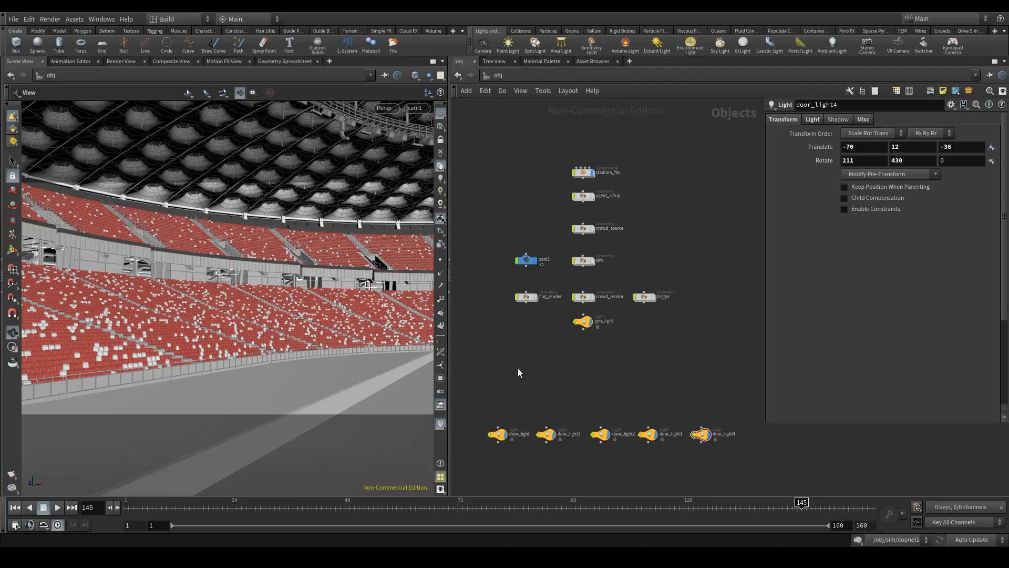
pyautogui.press('Tab')
pyautogui.write('are')
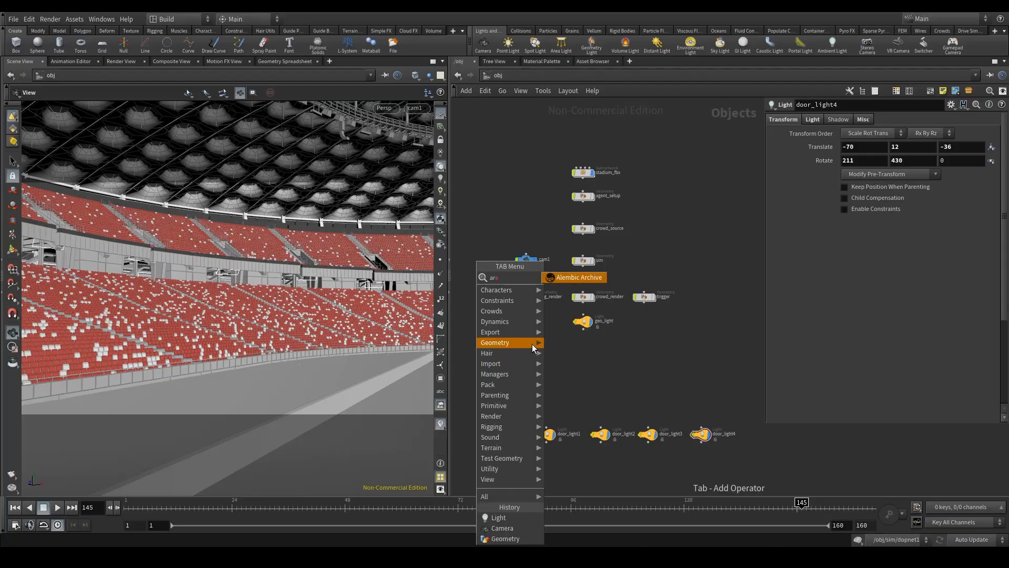
pyautogui.press('Escape')
# - Add a new Light object in the free space above the door lights
pyautogui.press('Tab')
pyautogui.write('a')
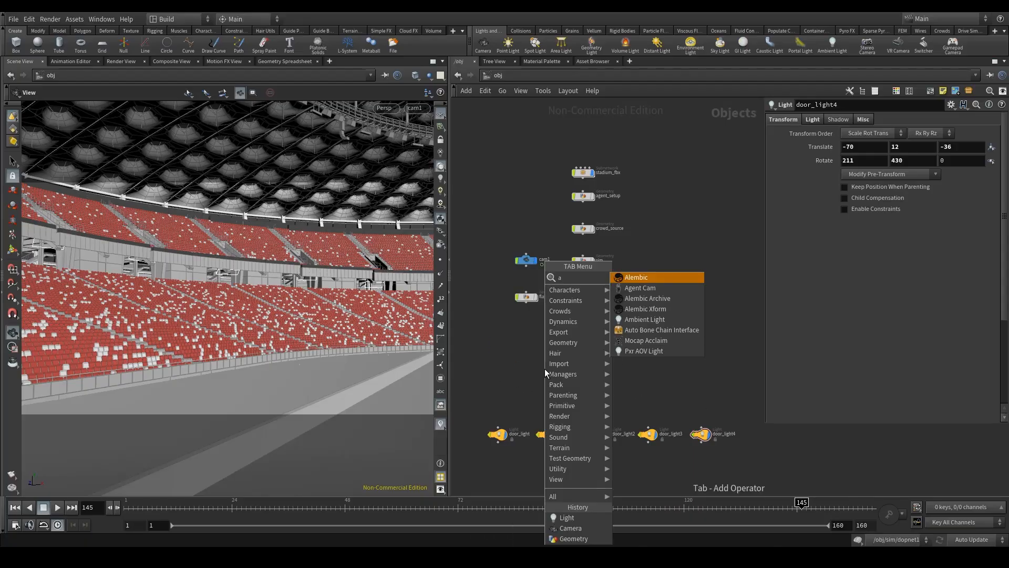
pyautogui.press('BackSpace')
pyautogui.write('li')
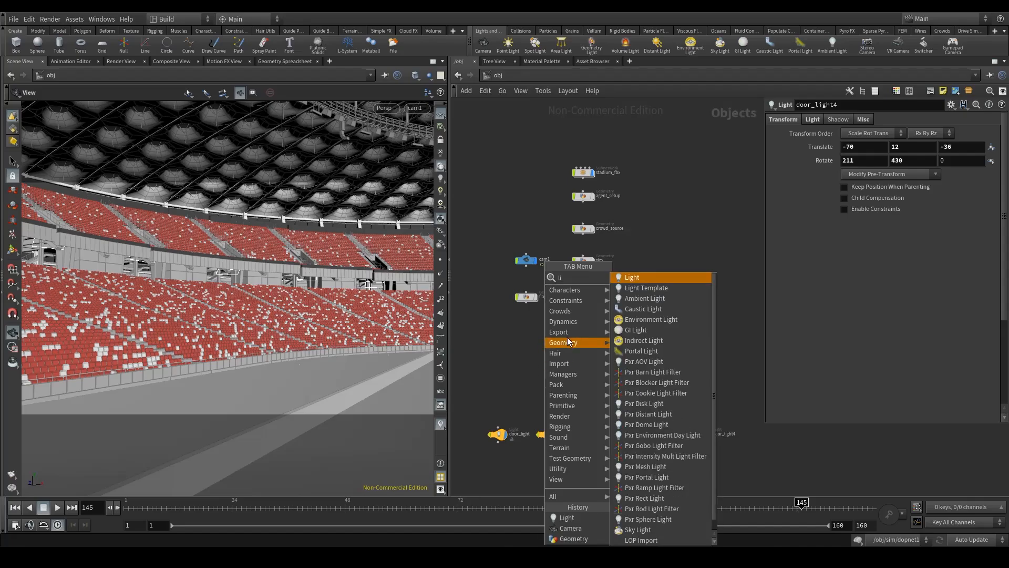
pyautogui.click(621, 277)
pyautogui.click(523, 376)
pyautogui.doubleClick(520, 377)
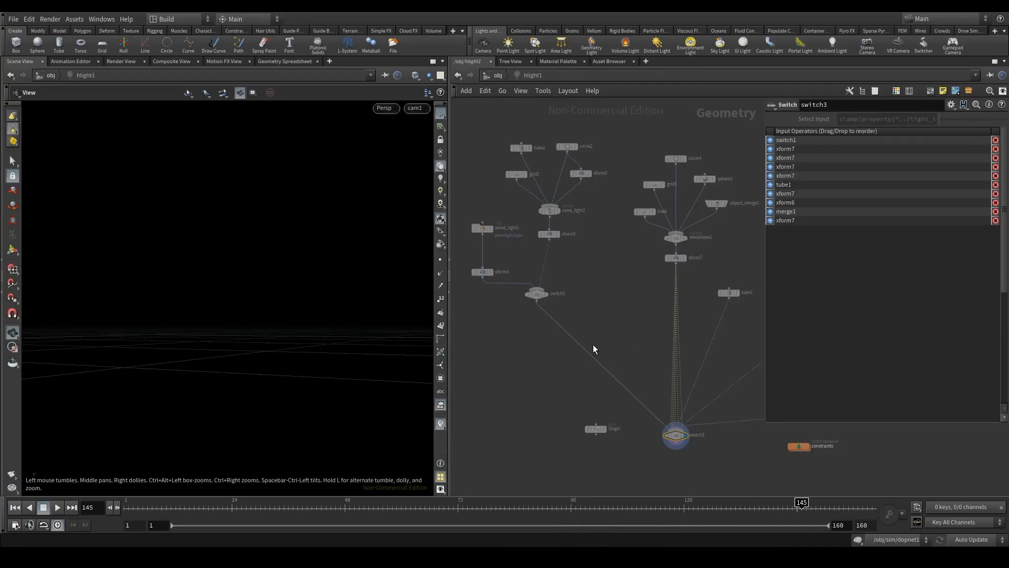
pyautogui.press('u')
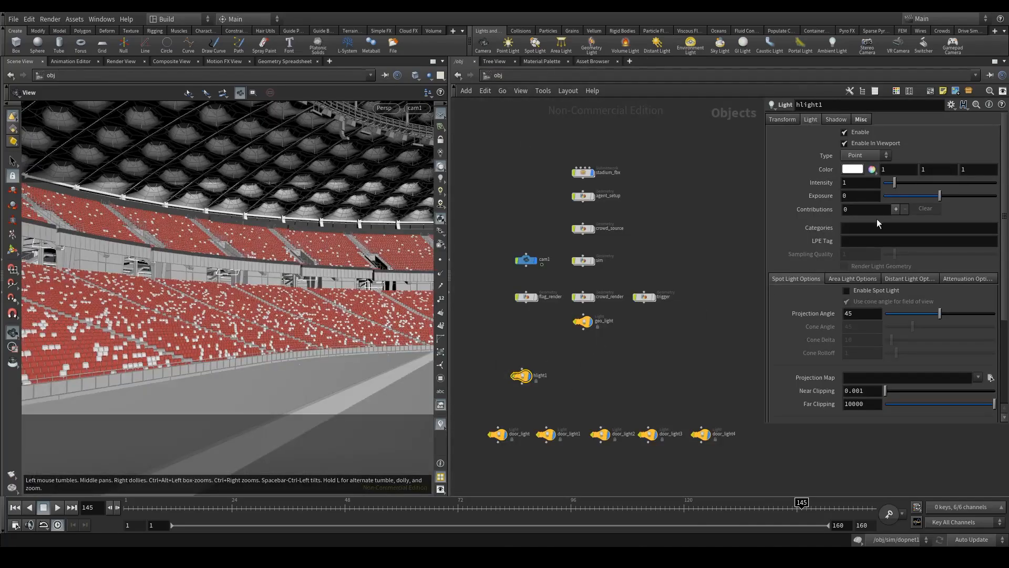
# - Set the new light's type to Grid and its intensity to 10
pyautogui.click(862, 155)
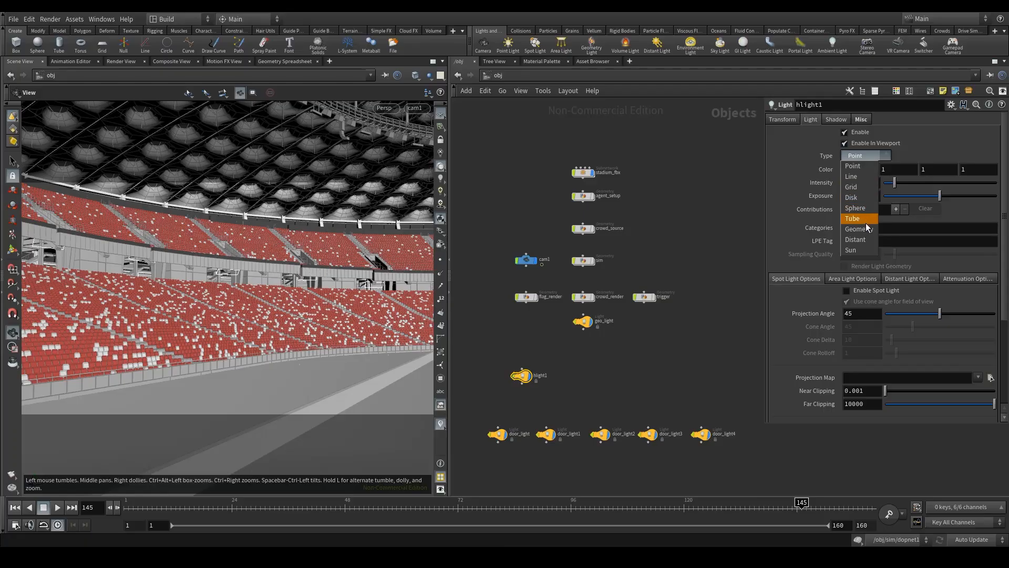
pyautogui.click(854, 188)
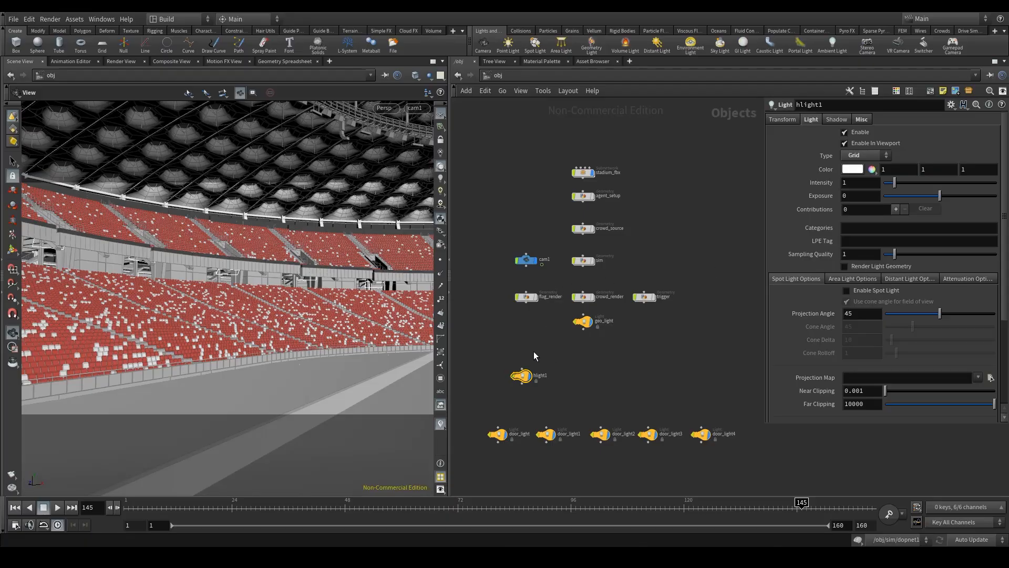
pyautogui.click(865, 183)
pyautogui.write('0')
pyautogui.press('Return')
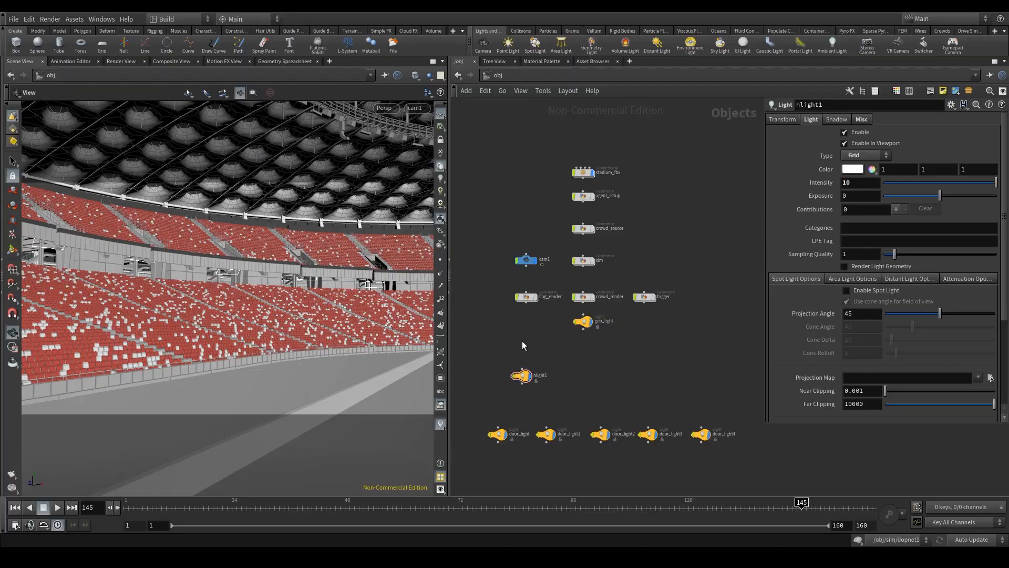
# - Set the area size of hlight1 to 3.5 by 1.3 and make the light single sided
pyautogui.moveTo(528, 390); pyautogui.dragTo(527, 389)
pyautogui.click(851, 279)
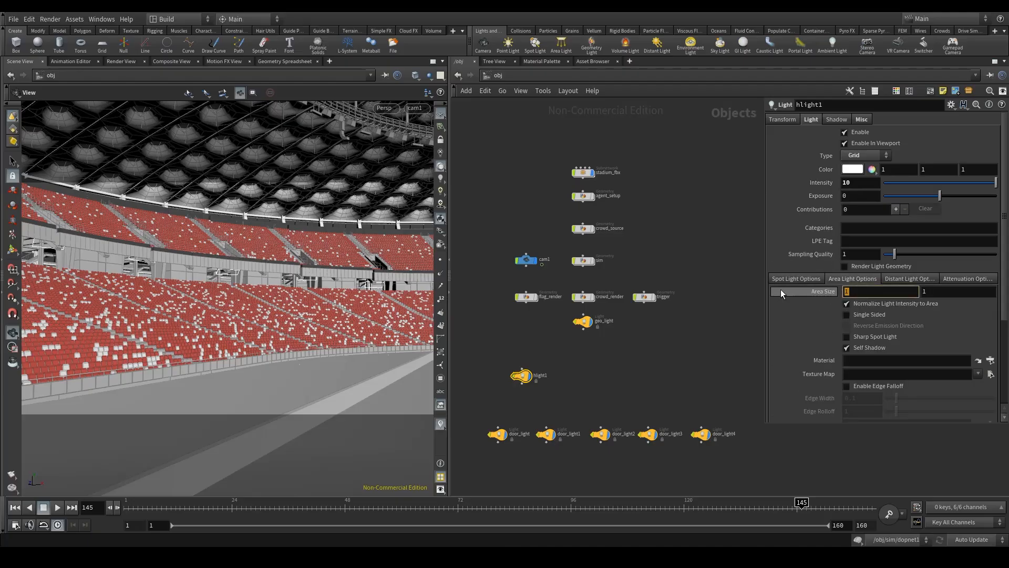
pyautogui.write('2.')
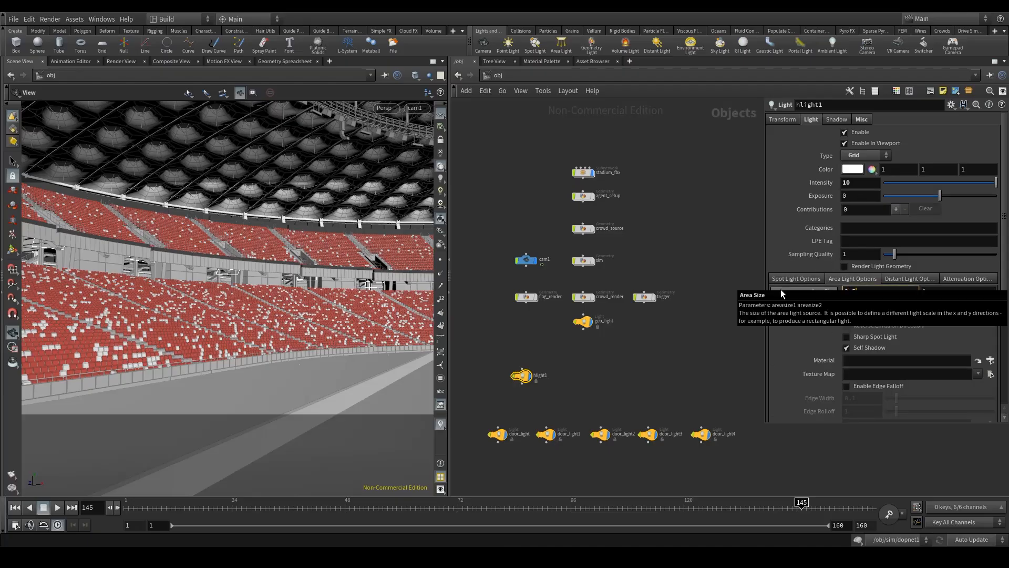
pyautogui.write('5')
pyautogui.press('Tab')
pyautogui.write('1.3')
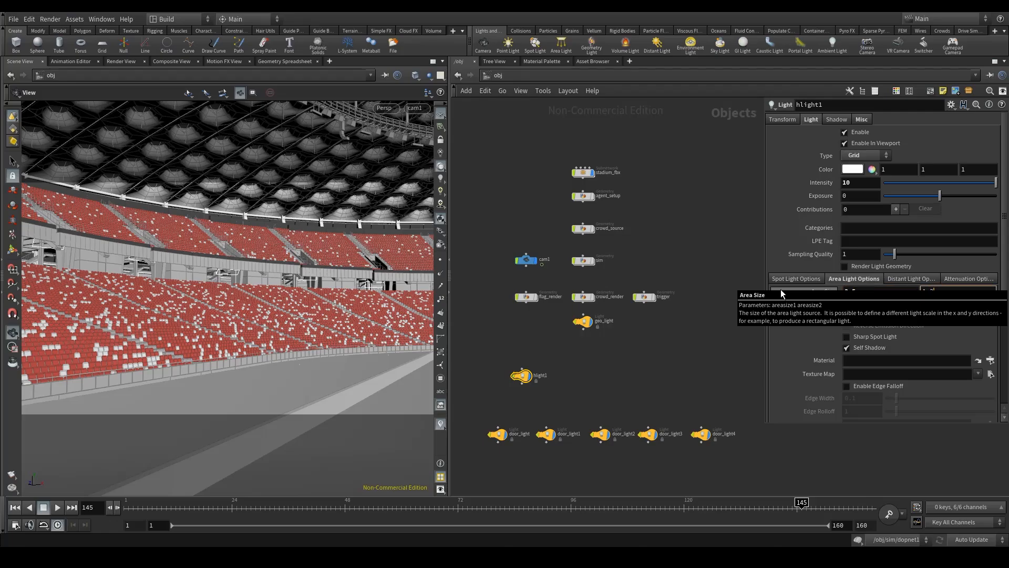
pyautogui.press('Return')
pyautogui.moveTo(521, 376); pyautogui.dragTo(498, 362)
pyautogui.click(656, 413)
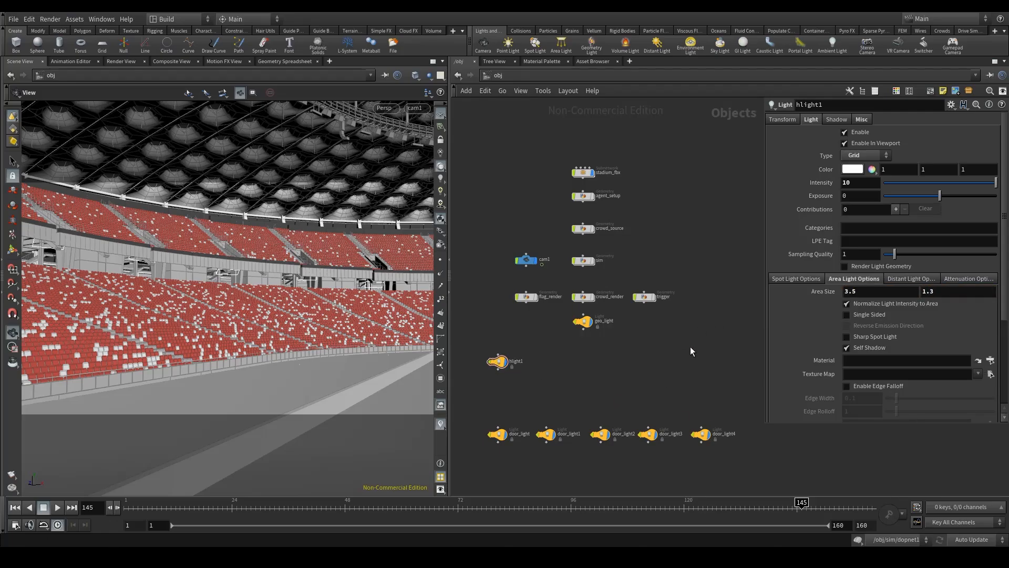
pyautogui.click(878, 315)
# - Duplicate hlight1 twice and line up the three lights in a row below geo_light
pyautogui.click(497, 361)
pyautogui.click(782, 121)
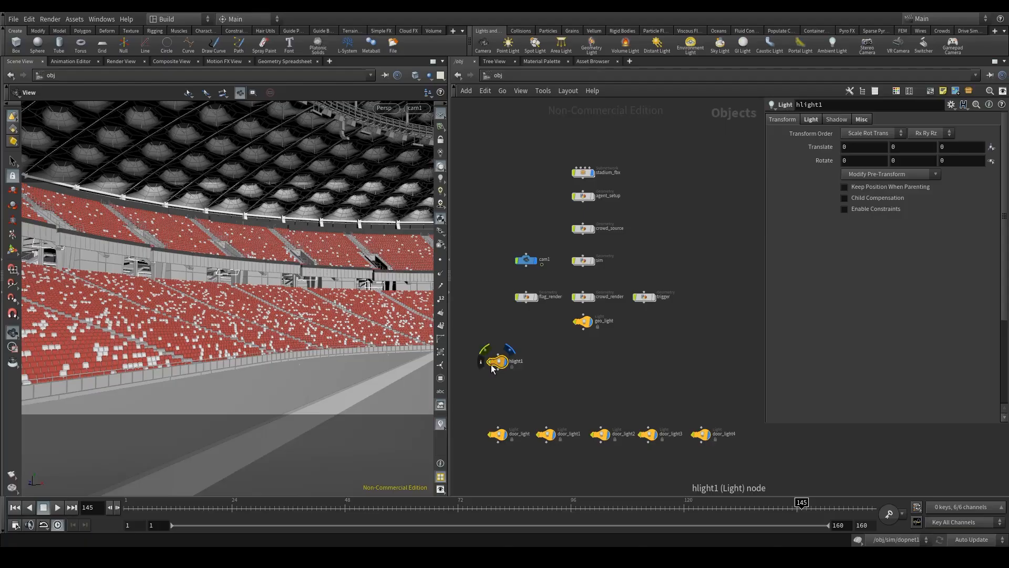
pyautogui.keyDown('alt'); pyautogui.moveTo(498, 363); pyautogui.dragTo(644, 366); pyautogui.keyUp('alt')
pyautogui.moveTo(554, 367); pyautogui.dragTo(591, 367)
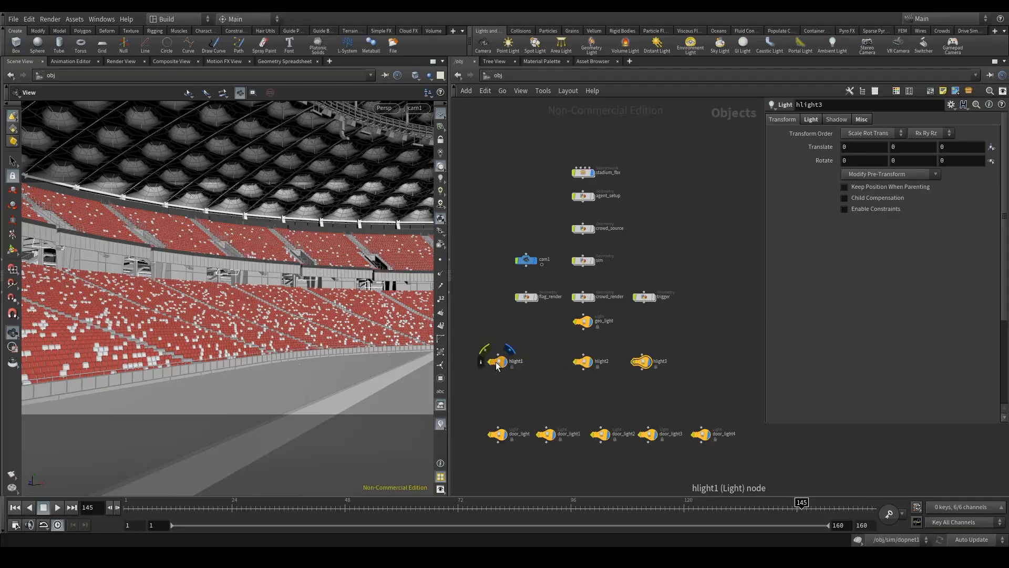
pyautogui.moveTo(494, 363); pyautogui.dragTo(518, 363)
pyautogui.click(518, 363)
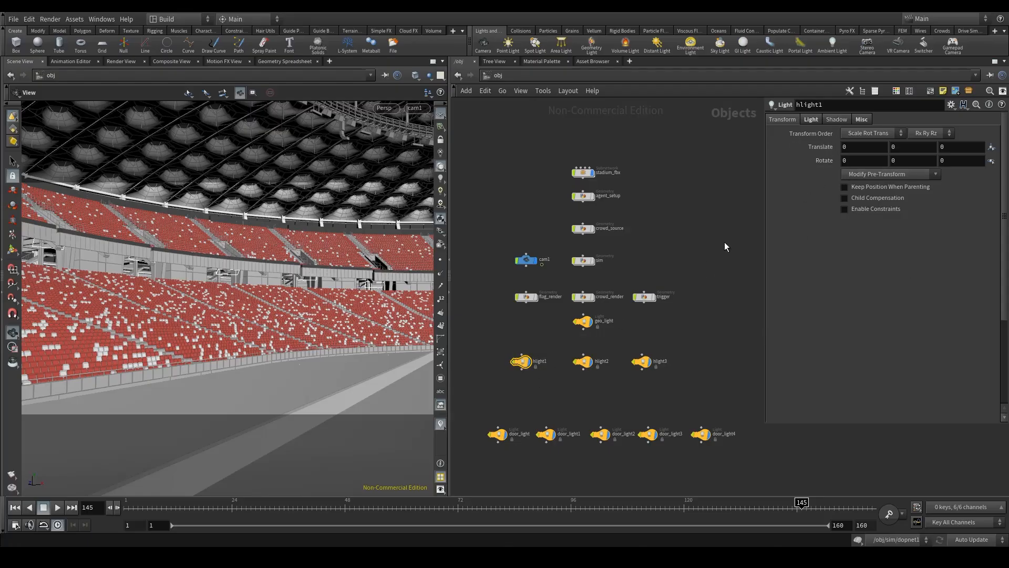
# - Position hlight1 at translate values -45, 23, 100
pyautogui.click(865, 151)
pyautogui.write('-45')
pyautogui.press('Tab')
pyautogui.write('23')
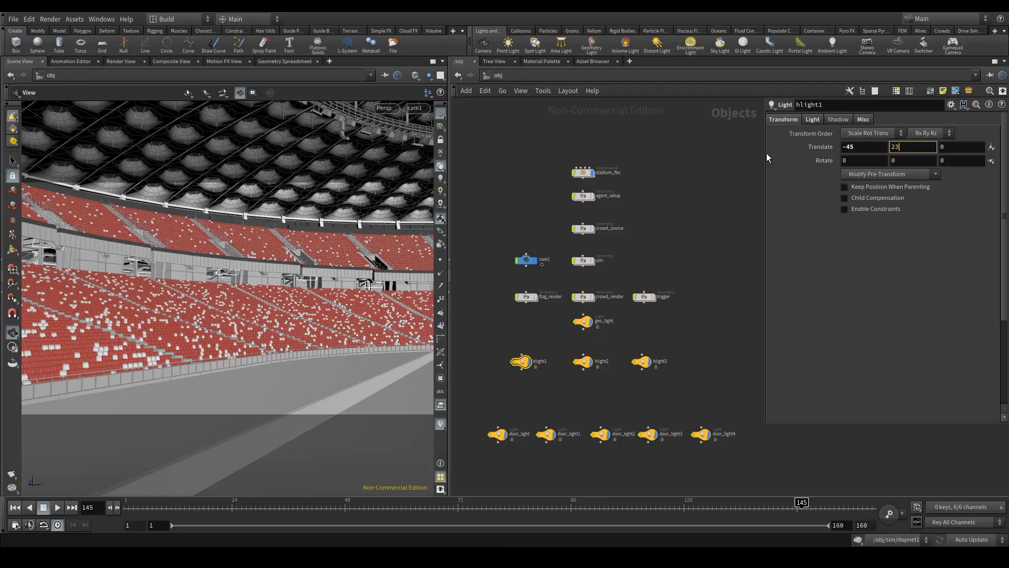
pyautogui.press('Tab')
pyautogui.write('100')
pyautogui.press('Tab')
# - Rotate hlight1 to 579 on X and 399 on Y
pyautogui.write('579')
pyautogui.press('Tab')
pyautogui.write('399')
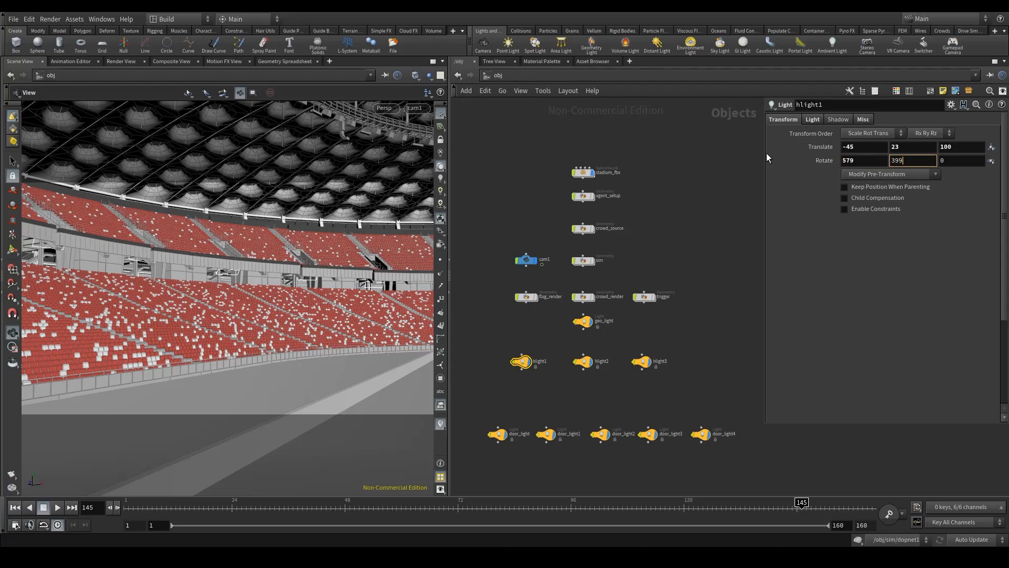
pyautogui.press('Tab')
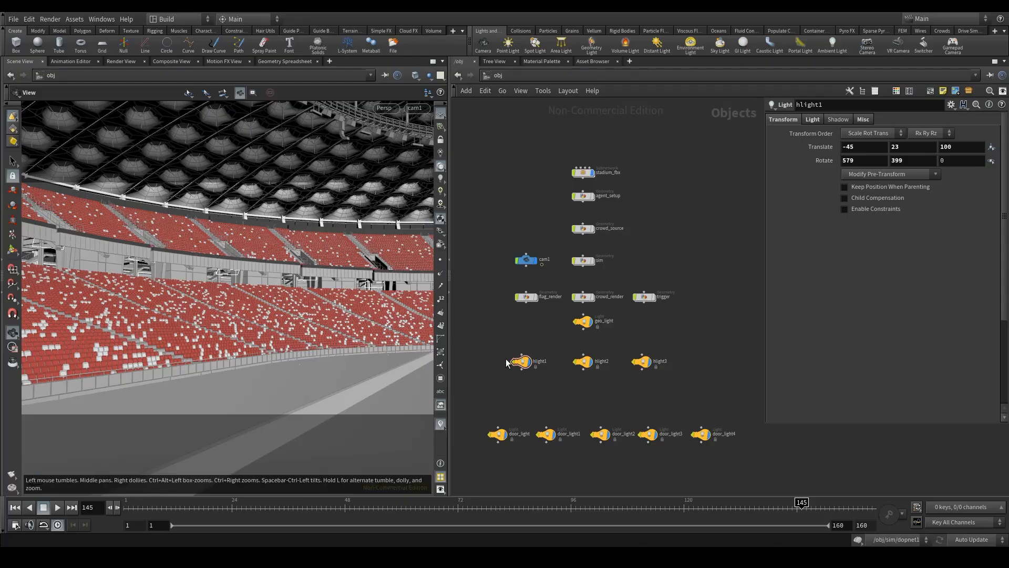
pyautogui.moveTo(684, 386); pyautogui.dragTo(557, 355)
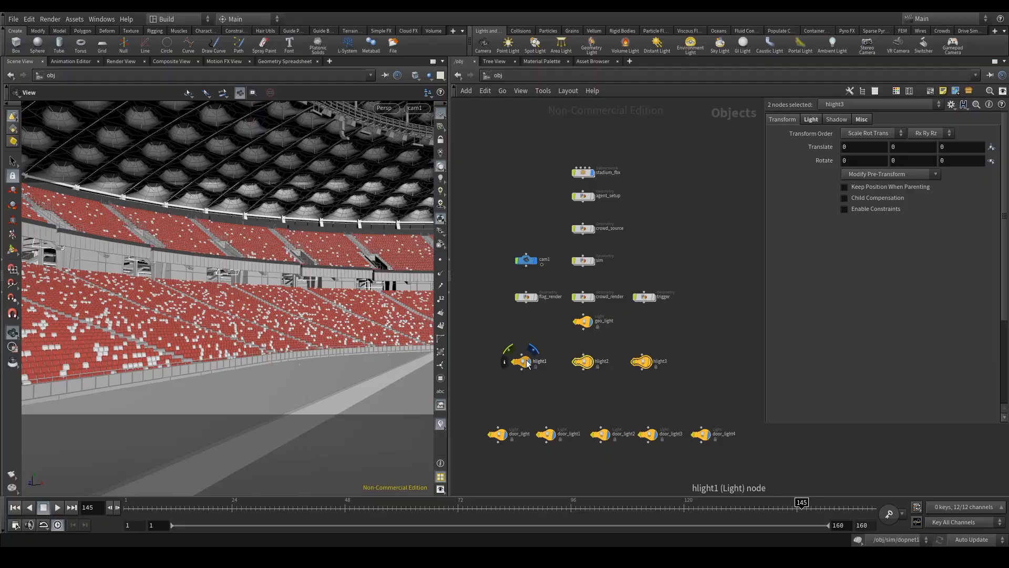
pyautogui.moveTo(550, 337); pyautogui.dragTo(538, 349)
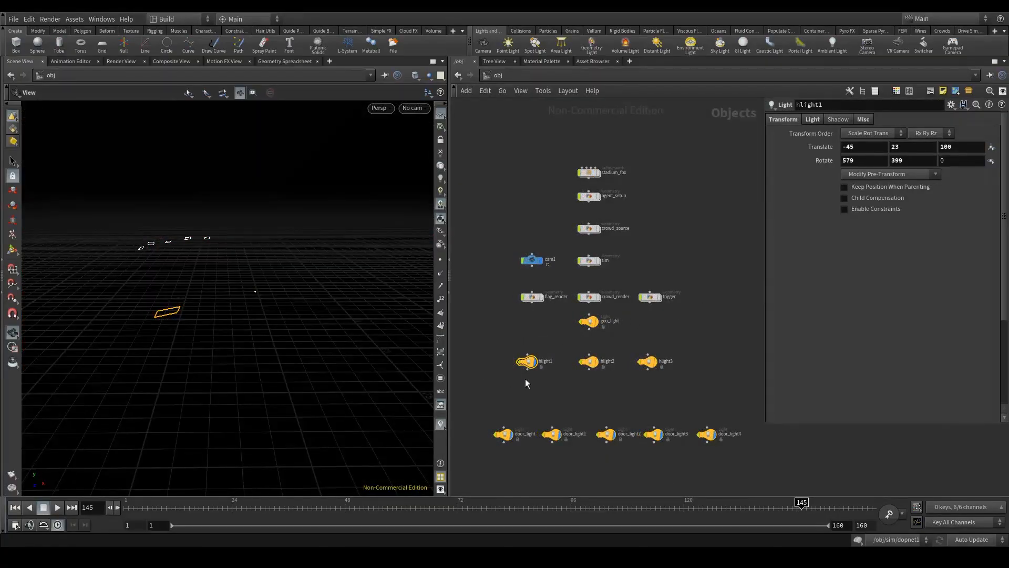
# - Set the Z translate of hlight1 to -100 and look through cam1 again
pyautogui.click(941, 147)
pyautogui.press('Home')
pyautogui.write('-')
pyautogui.click(413, 107)
pyautogui.click(430, 128)
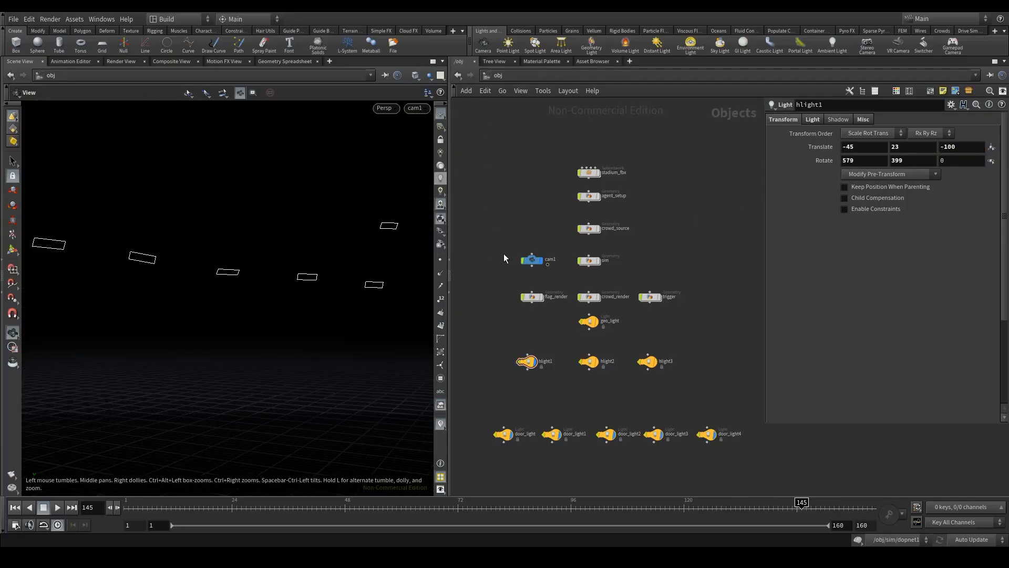
# - Display the stadium_fbx model again and switch the viewport to headlight-only lighting
pyautogui.moveTo(484, 363); pyautogui.dragTo(751, 432)
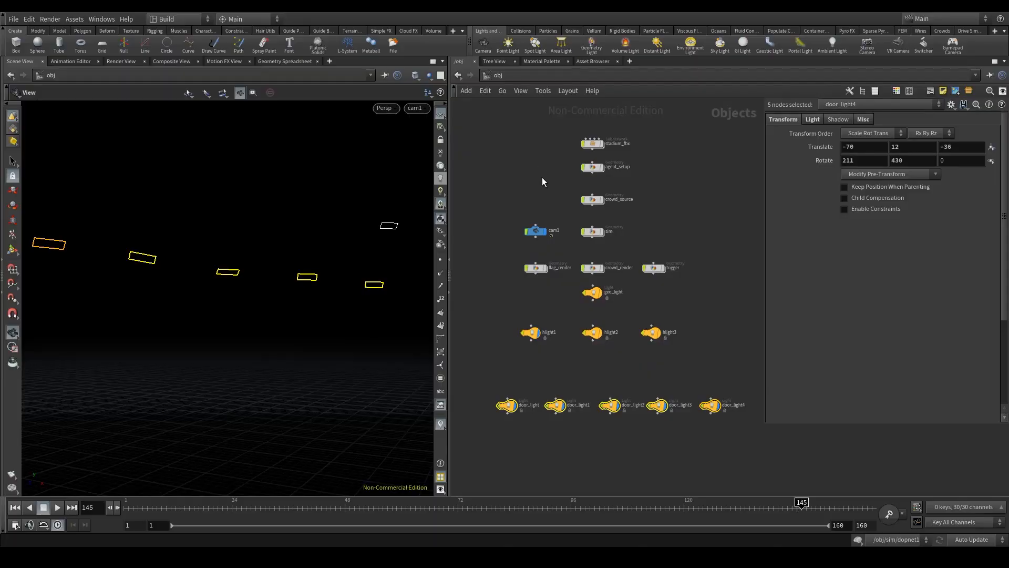
pyautogui.moveTo(577, 140); pyautogui.dragTo(579, 160, button='middle')
pyautogui.click(606, 152)
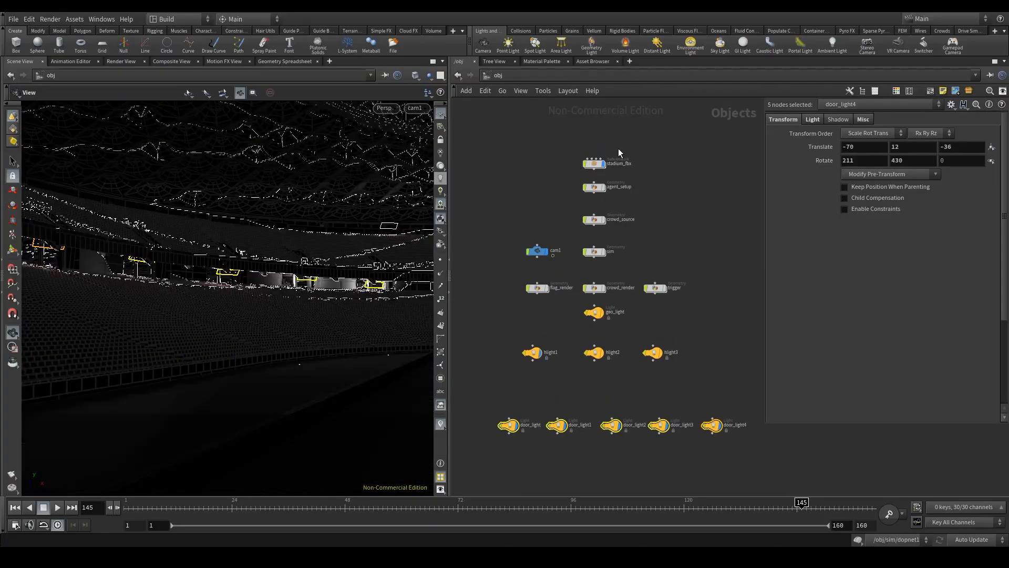
pyautogui.click(596, 163)
pyautogui.click(523, 303)
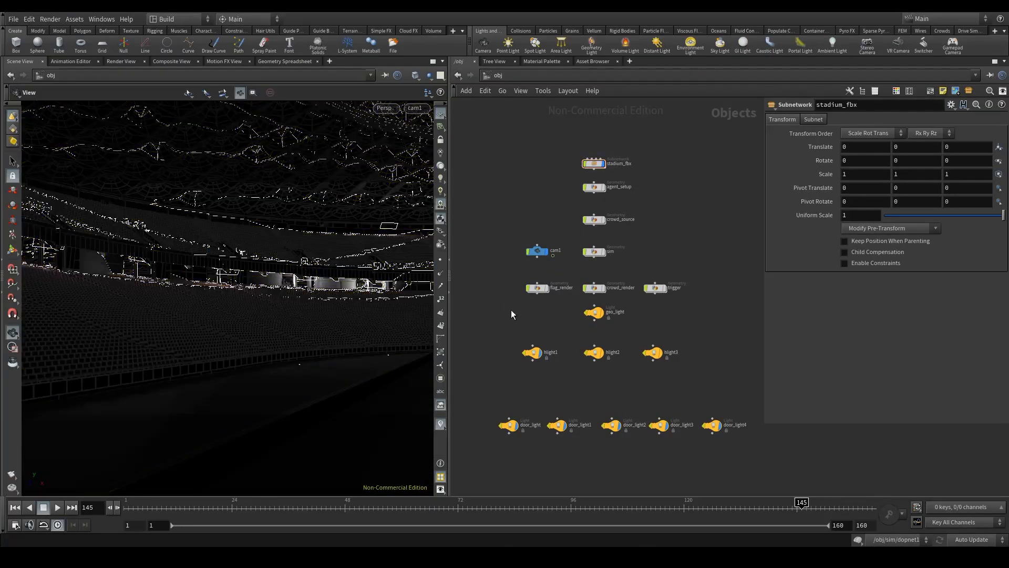
pyautogui.click(443, 167)
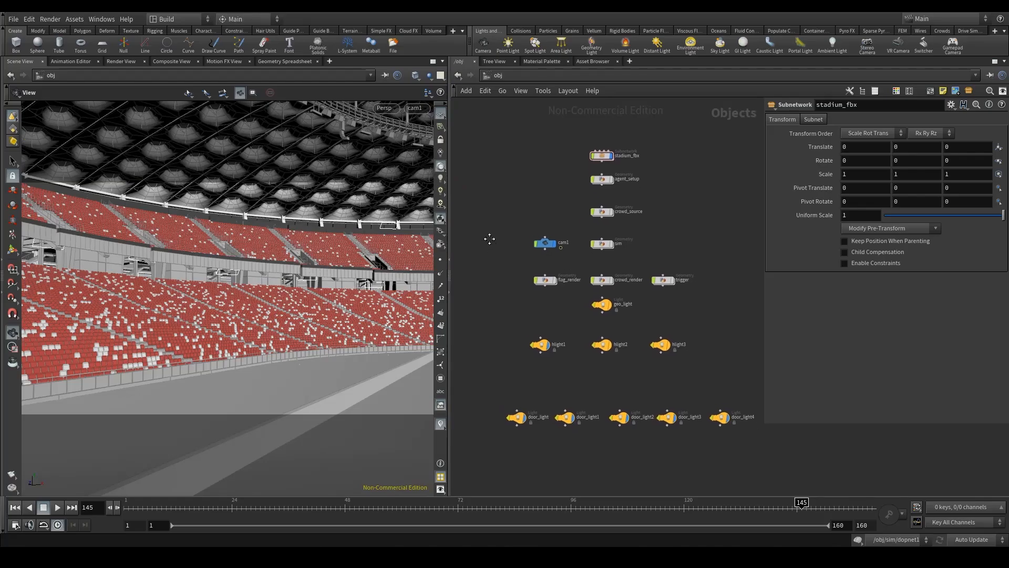
# - Position hlight2 at translate values -66, 23, -80
pyautogui.click(539, 341)
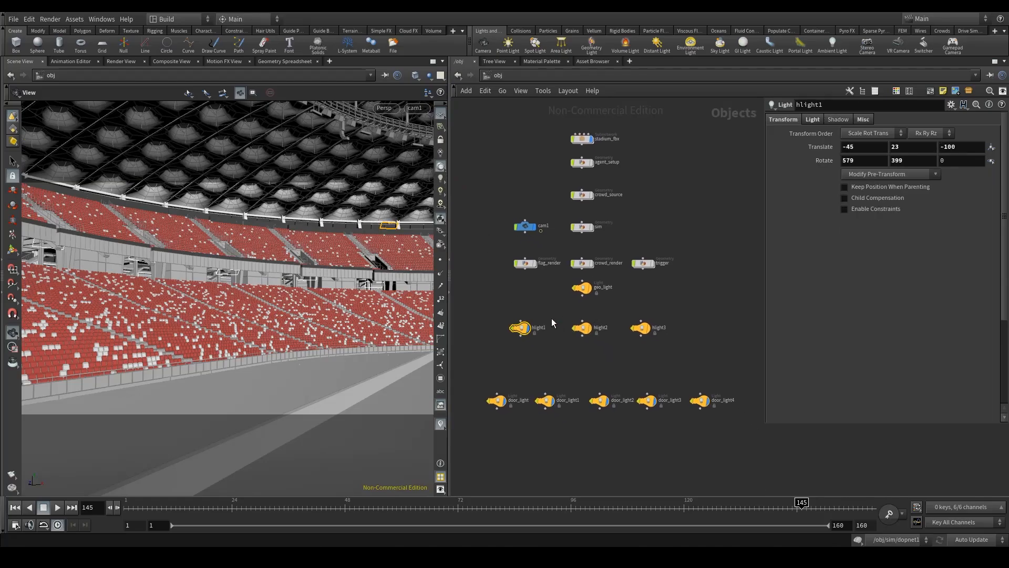
pyautogui.click(582, 328)
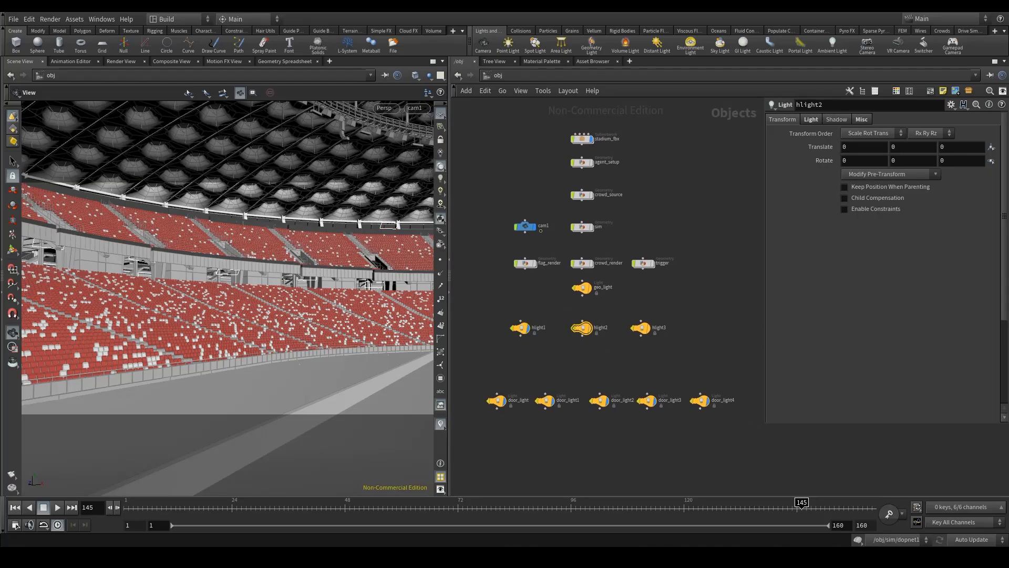
pyautogui.click(863, 148)
pyautogui.write('-66')
pyautogui.press('Tab')
pyautogui.write('23')
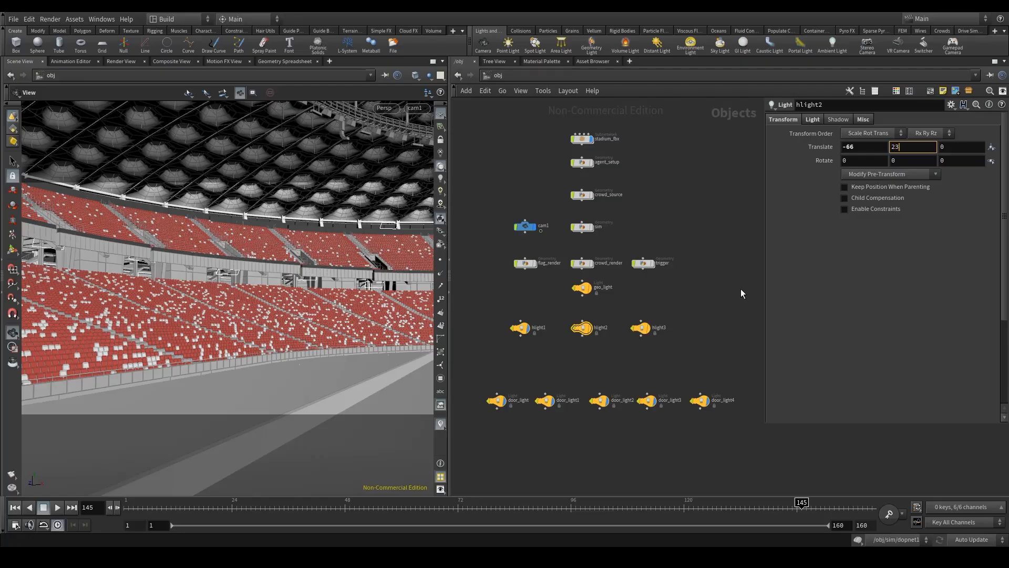
pyautogui.press('Tab')
pyautogui.write('-80')
pyautogui.press('Tab')
# - Rotate hlight2 to 574 on X and 406 on Y
pyautogui.write('574')
pyautogui.press('Tab')
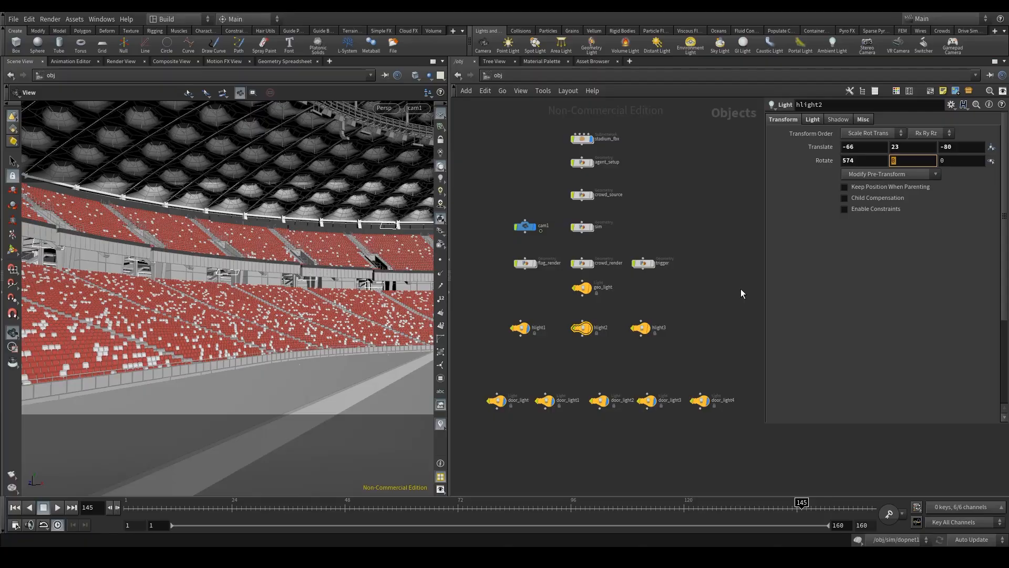
pyautogui.write('406')
pyautogui.press('Tab')
pyautogui.click(742, 293)
pyautogui.click(639, 328)
pyautogui.click(585, 329)
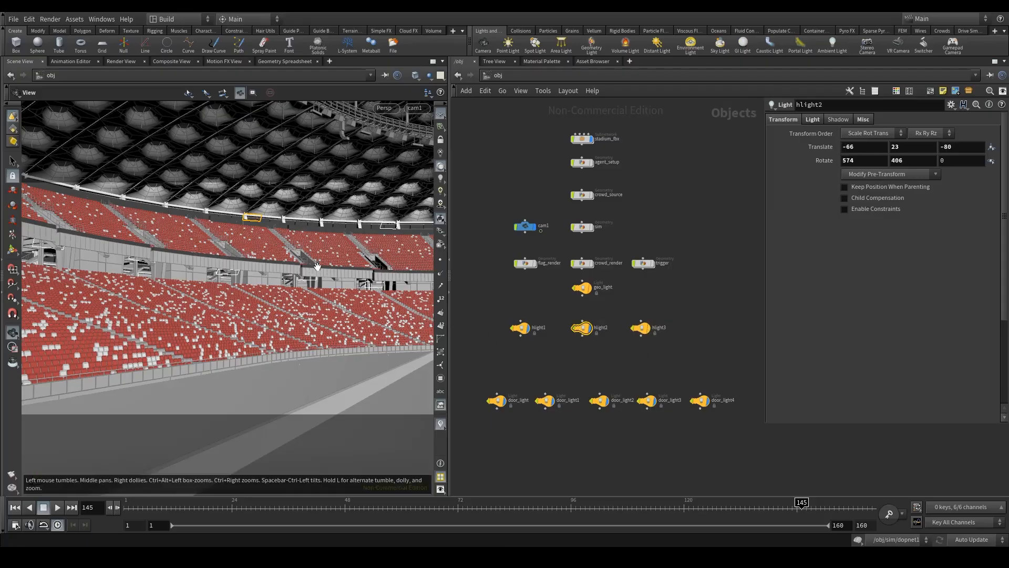
# - Position hlight3 at translate values -77, 24, -65
pyautogui.click(641, 329)
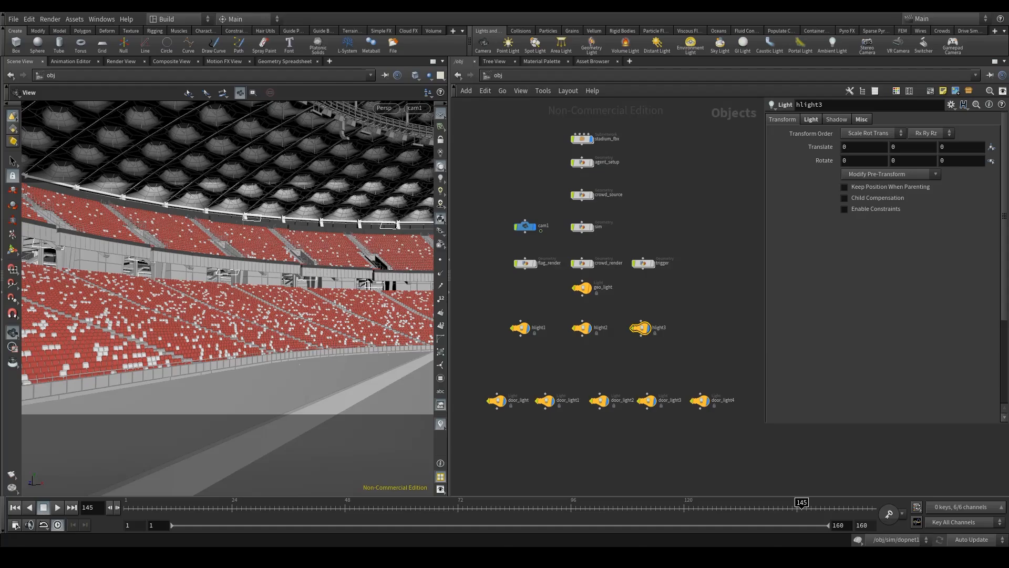
pyautogui.press('F2')
pyautogui.click(855, 149)
pyautogui.write('-77')
pyautogui.press('Tab')
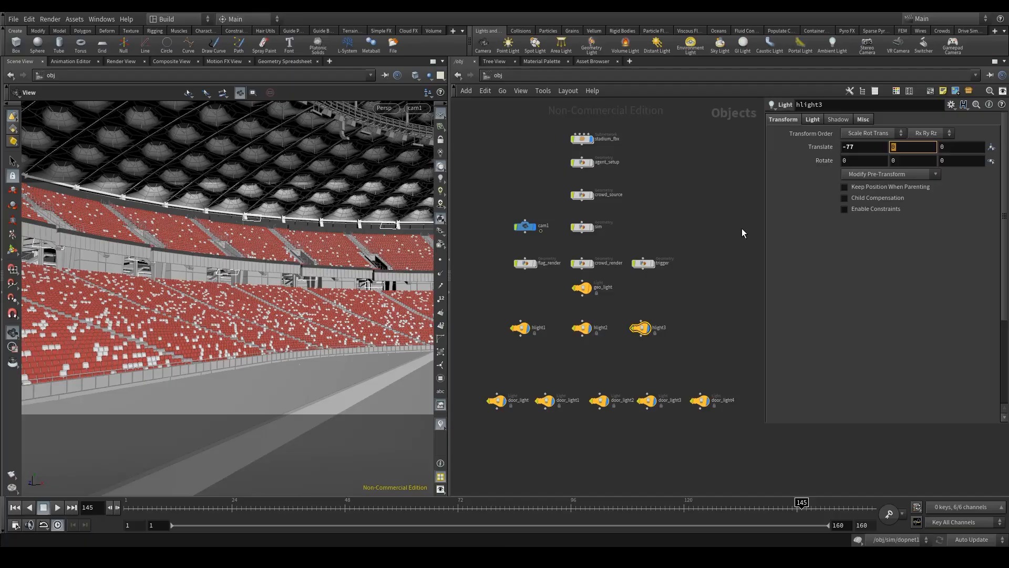
pyautogui.write('24')
pyautogui.press('Tab')
pyautogui.write('-65')
pyautogui.press('Tab')
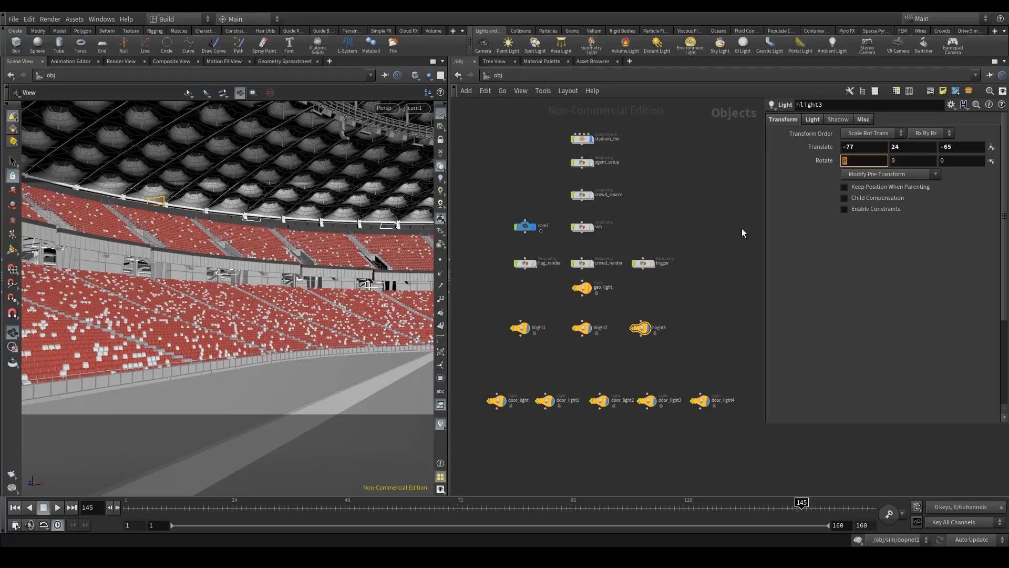
# - Rotate hlight3 to 592 on X and 418 on Y
pyautogui.write('592')
pyautogui.press('Tab')
pyautogui.write('418')
pyautogui.press('Tab')
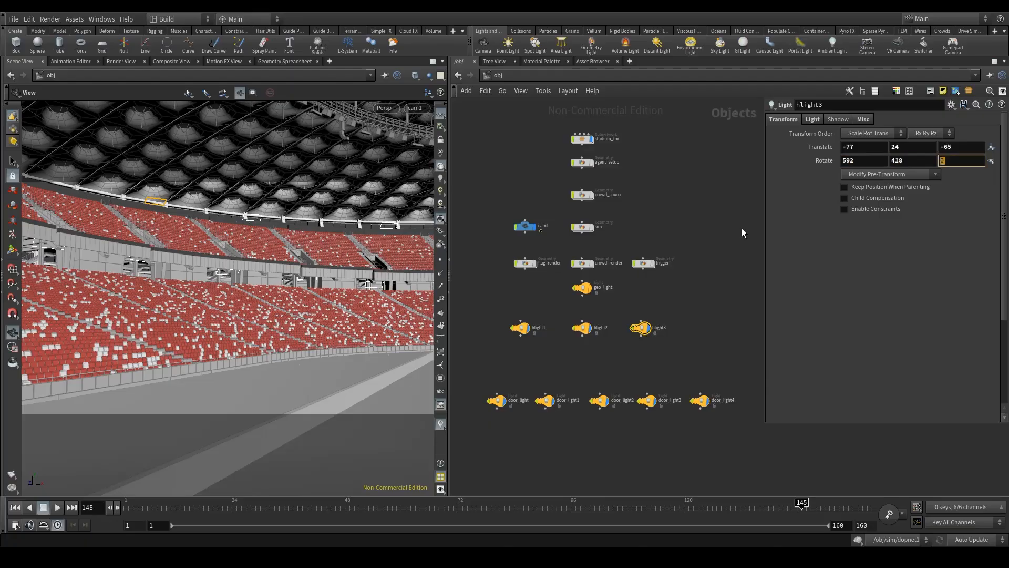
pyautogui.click(724, 258)
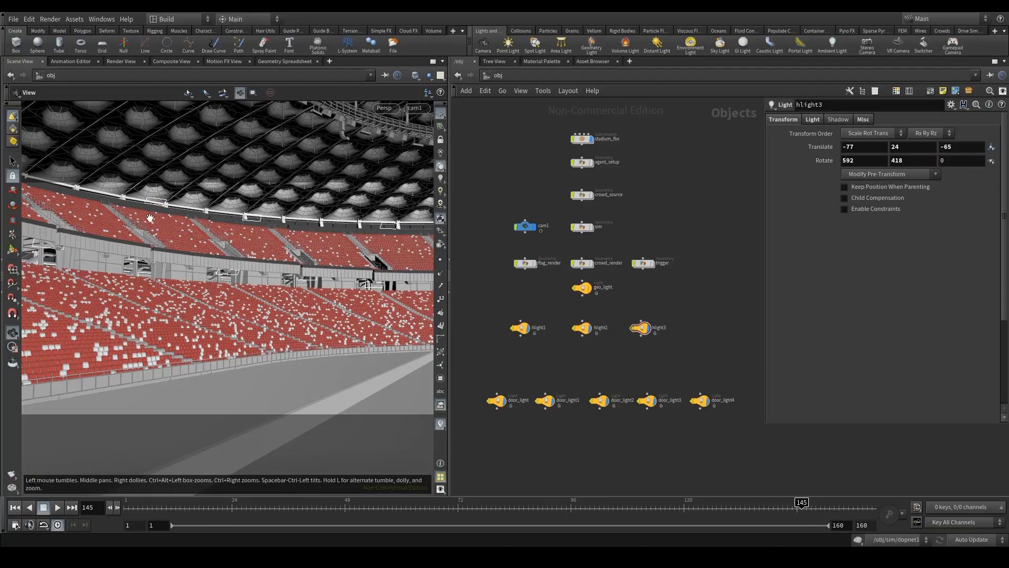
# - Duplicate hlight1, hlight2 and hlight3 together and place the copies in a row directly below the originals
pyautogui.moveTo(493, 310); pyautogui.dragTo(667, 351)
pyautogui.click(666, 354)
pyautogui.moveTo(500, 306); pyautogui.dragTo(555, 338)
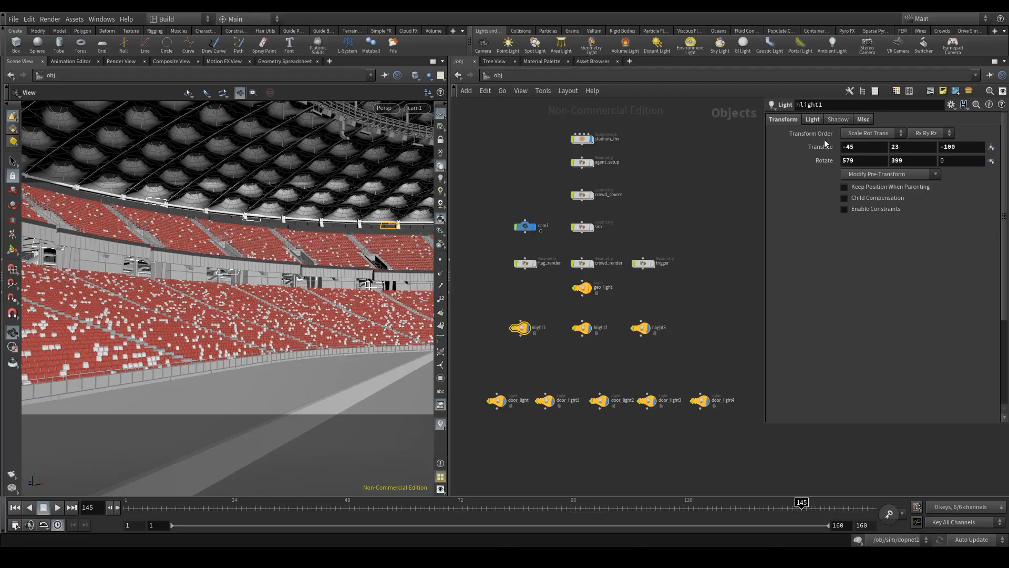
pyautogui.click(813, 120)
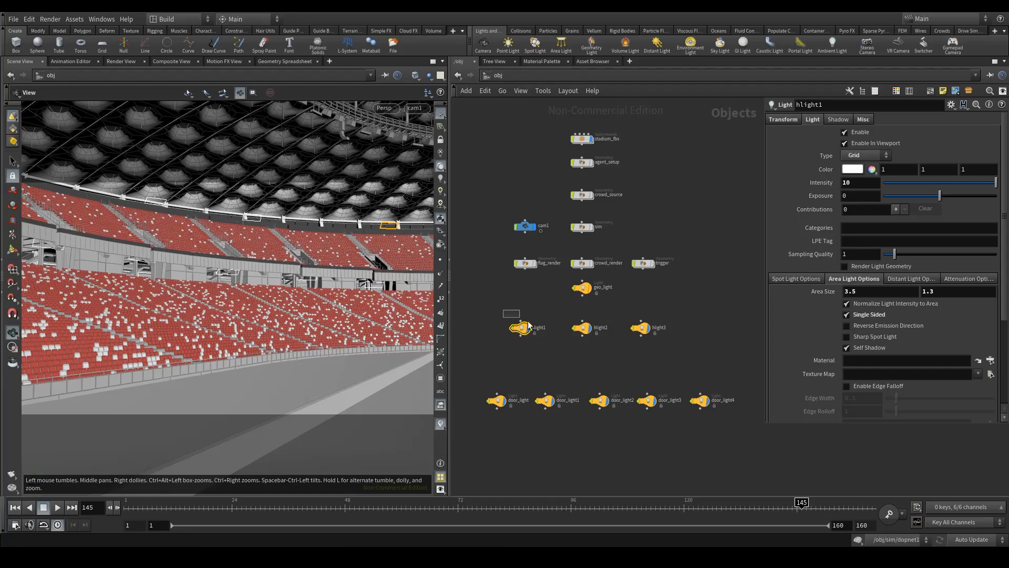
pyautogui.moveTo(528, 322); pyautogui.dragTo(658, 353)
pyautogui.keyDown('alt'); pyautogui.moveTo(585, 330); pyautogui.dragTo(586, 357); pyautogui.keyUp('alt')
pyautogui.scroll(2, 549, 349)
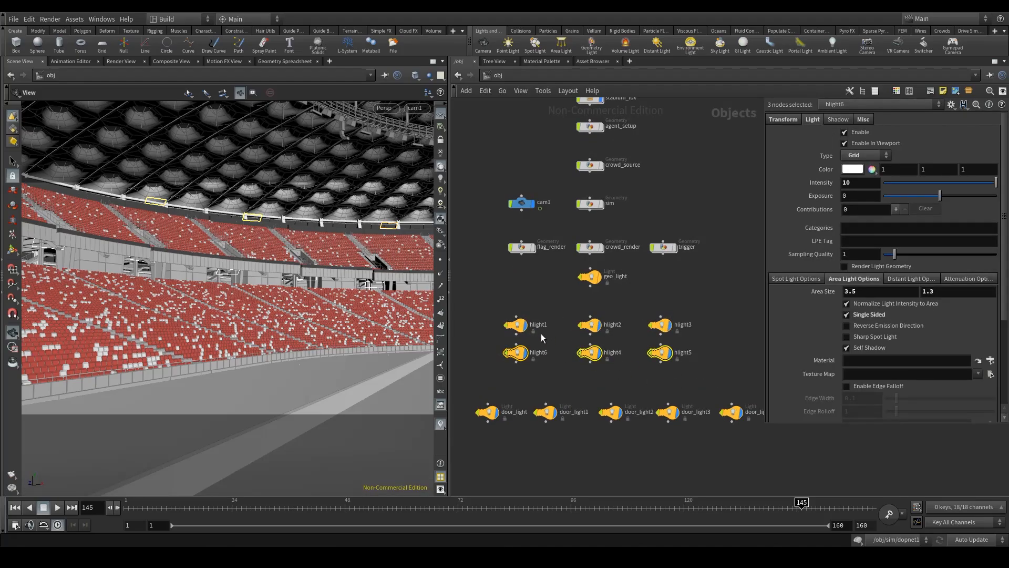
pyautogui.click(484, 314)
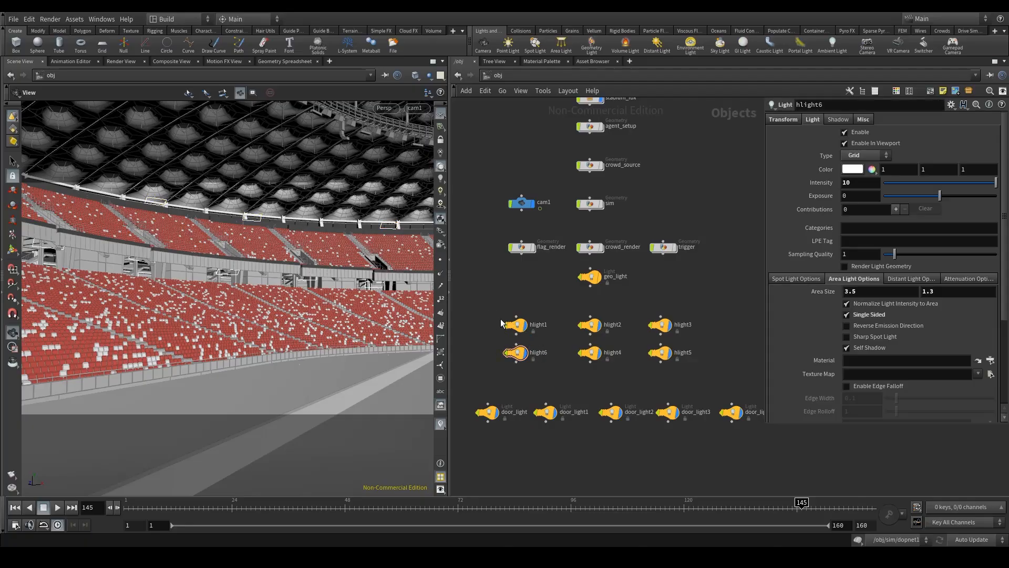
pyautogui.moveTo(495, 345); pyautogui.dragTo(729, 362)
# - Rename hlight1, hlight2 and hlight3 as top1, top2 and top3
pyautogui.moveTo(508, 303); pyautogui.dragTo(601, 333)
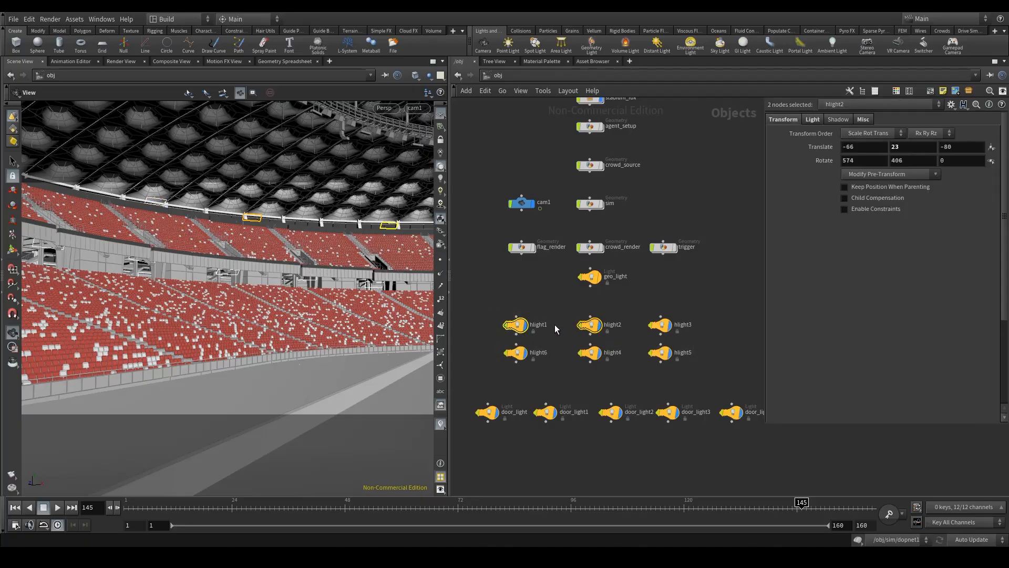
pyautogui.click(554, 325)
pyautogui.doubleClick(555, 326)
pyautogui.write('tp')
pyautogui.write('op1')
pyautogui.doubleClick(604, 325)
pyautogui.write('top')
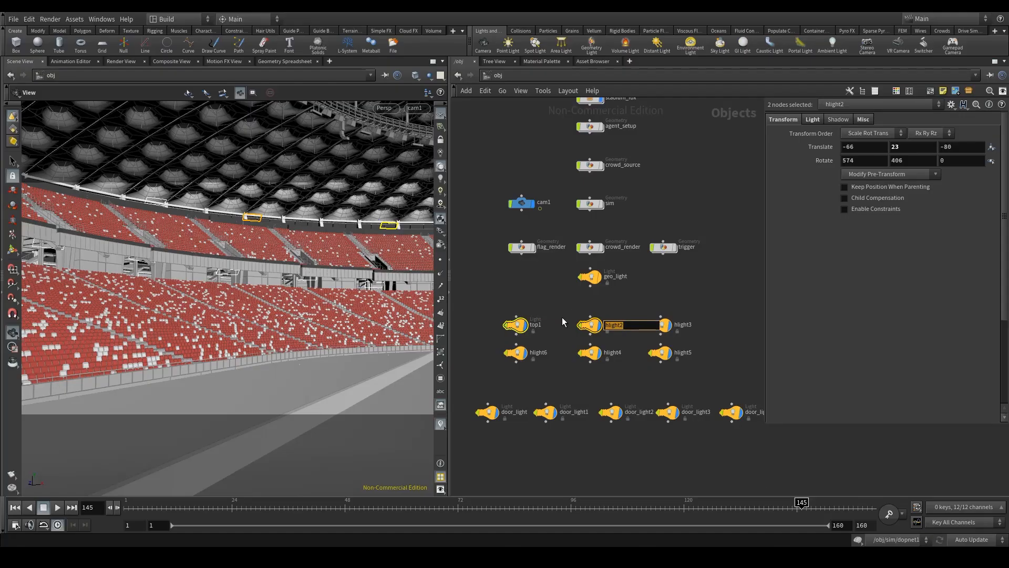
pyautogui.write('2')
pyautogui.doubleClick(691, 325)
pyautogui.write('top3')
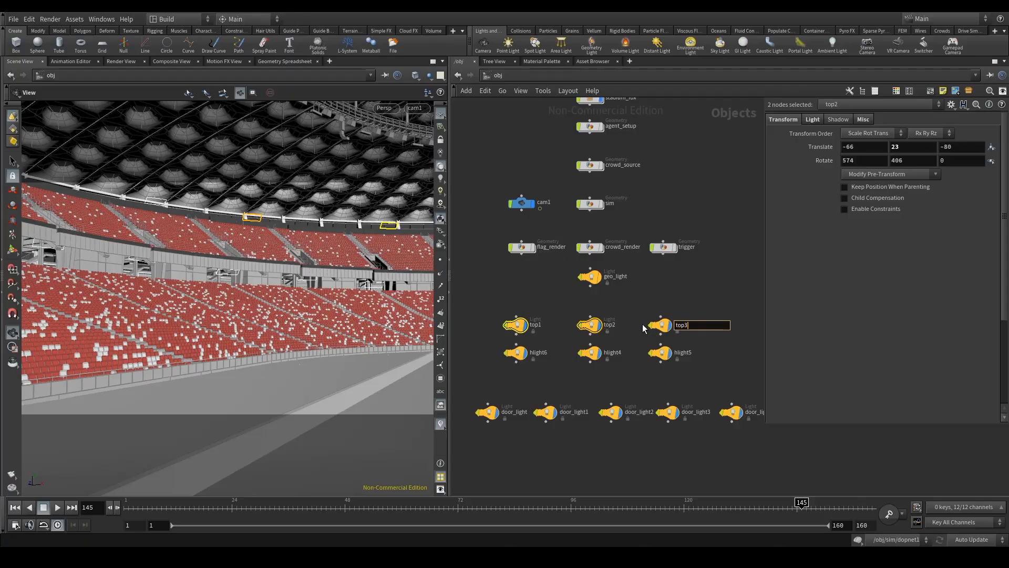
pyautogui.press('Return')
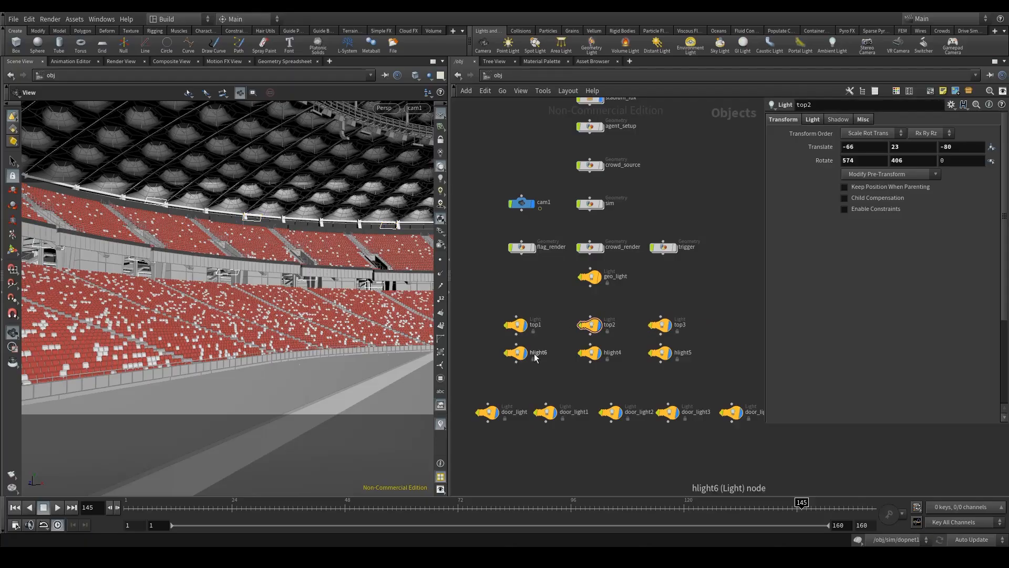
# - Rename the duplicated lights hlight6, hlight4 and hlight5 as lower1, lower2 and lower3
pyautogui.doubleClick(537, 353)
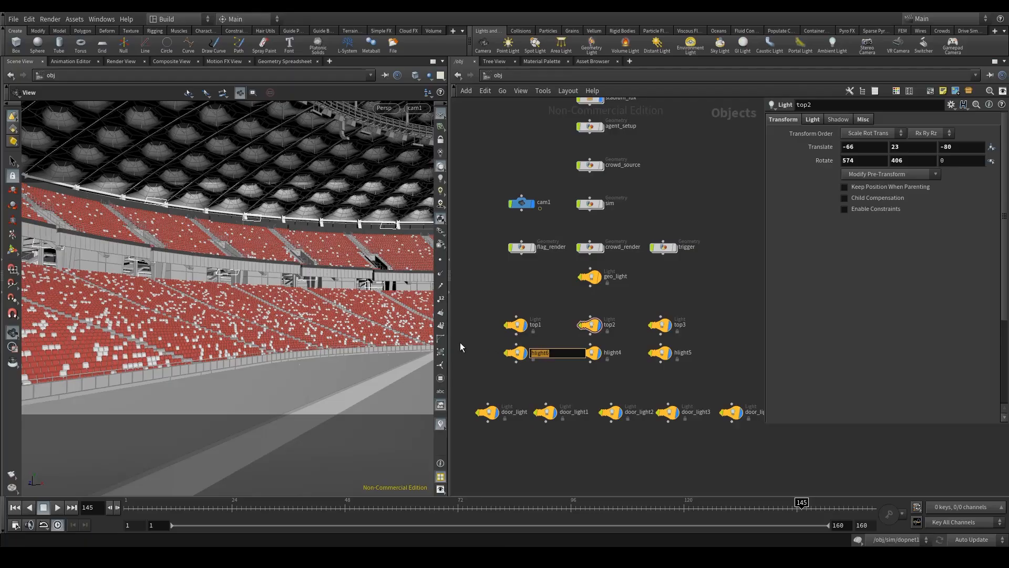
pyautogui.write('lowert')
pyautogui.press('BackSpace')
pyautogui.write('1')
pyautogui.doubleClick(612, 353)
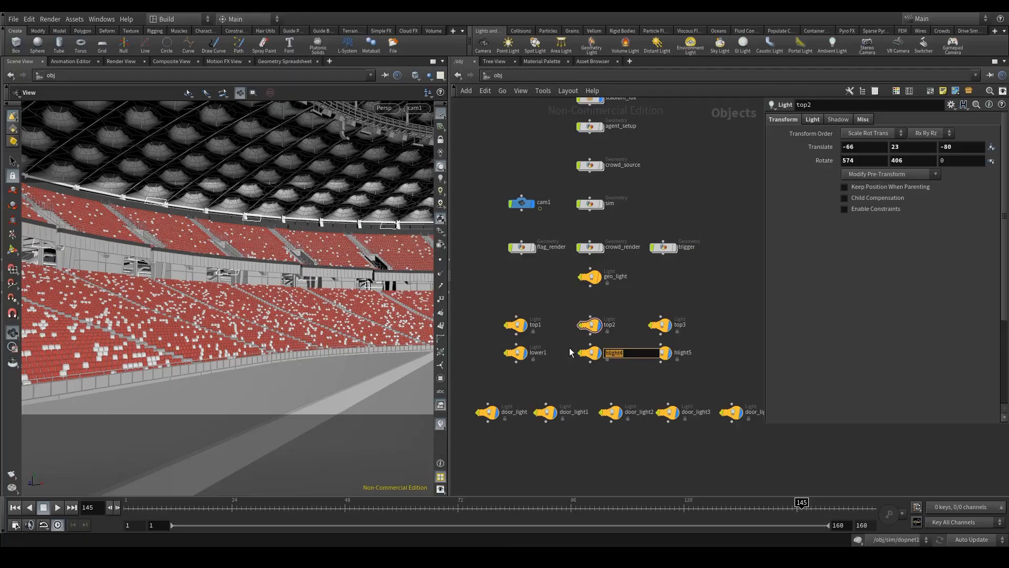
pyautogui.write('loower2')
pyautogui.press('Tab')
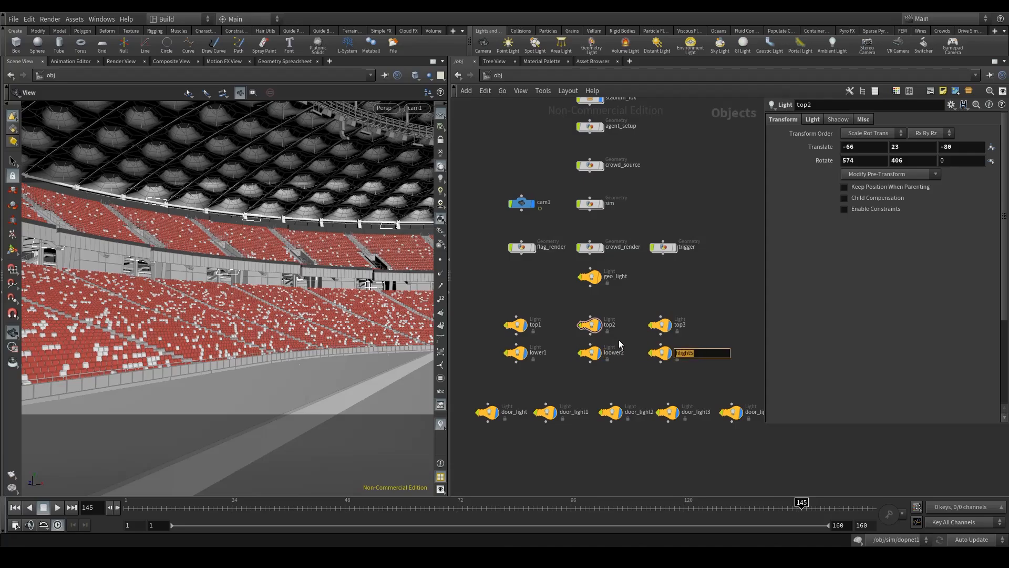
pyautogui.write('lower2')
pyautogui.press('BackSpace')
pyautogui.write('3')
pyautogui.press('Return')
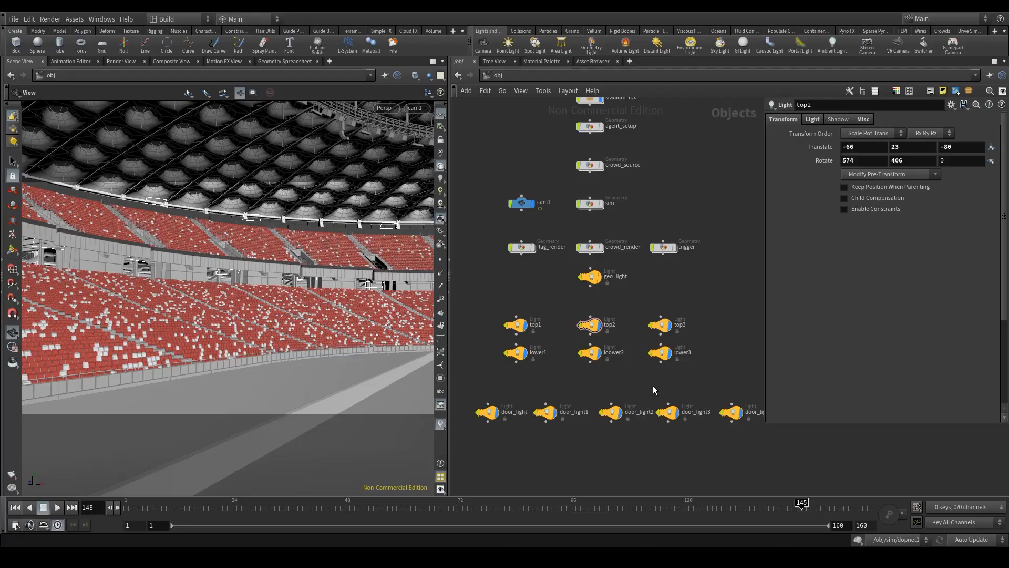
pyautogui.scroll(3, 614, 359)
pyautogui.doubleClick(610, 351)
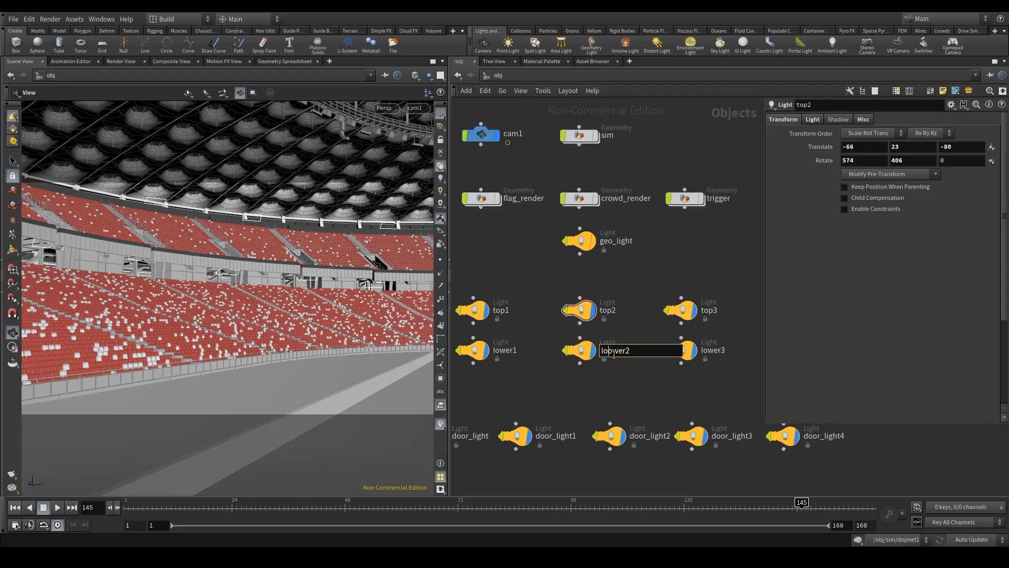
pyautogui.press('BackSpace')
pyautogui.press('Return')
# - Set the light intensity of lower1, lower2 and lower3 to 2 and check the lights individually
pyautogui.moveTo(569, 393); pyautogui.dragTo(585, 389, button='middle')
pyautogui.moveTo(695, 383); pyautogui.dragTo(478, 329)
pyautogui.click(812, 119)
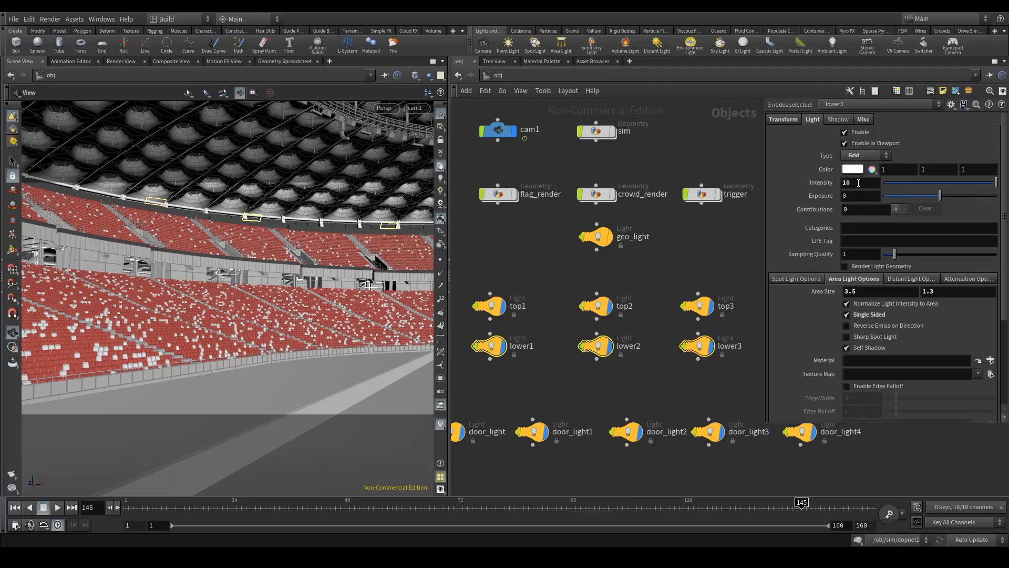
pyautogui.doubleClick(859, 183)
pyautogui.write('2')
pyautogui.moveTo(696, 392); pyautogui.dragTo(610, 345)
pyautogui.moveTo(613, 389); pyautogui.dragTo(577, 352)
pyautogui.moveTo(503, 372); pyautogui.dragTo(479, 340)
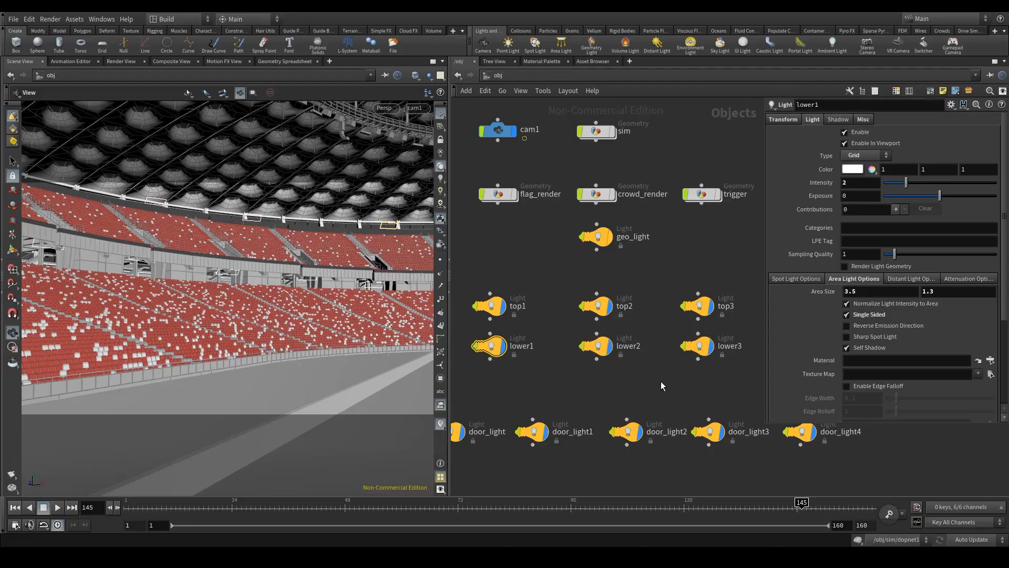
pyautogui.moveTo(662, 386); pyautogui.dragTo(713, 337)
pyautogui.scroll(-3, 639, 383)
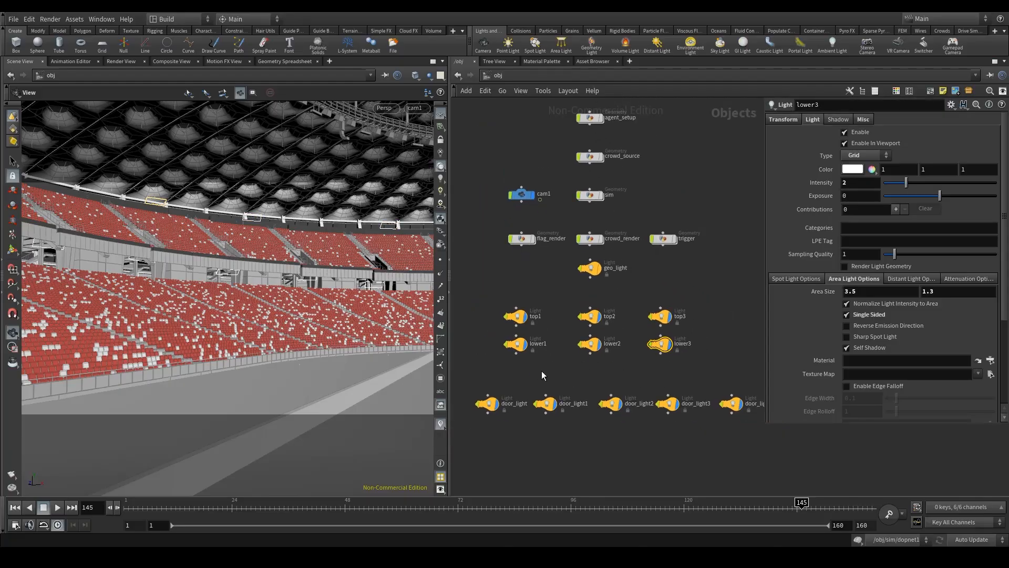
# - Set the translate of lower1 to -46 on X and -102 on Z
pyautogui.moveTo(541, 371); pyautogui.dragTo(499, 345)
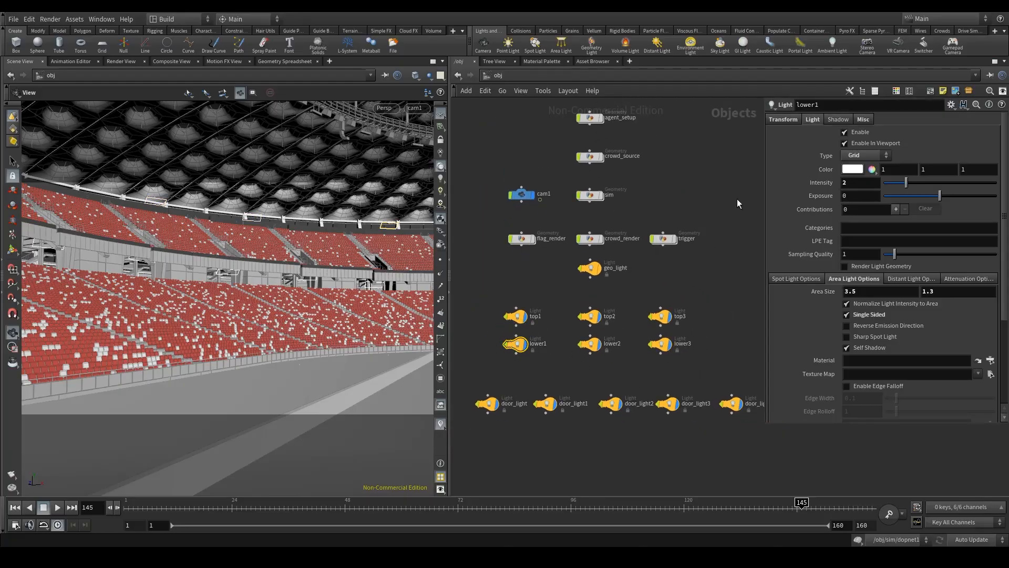
pyautogui.click(785, 119)
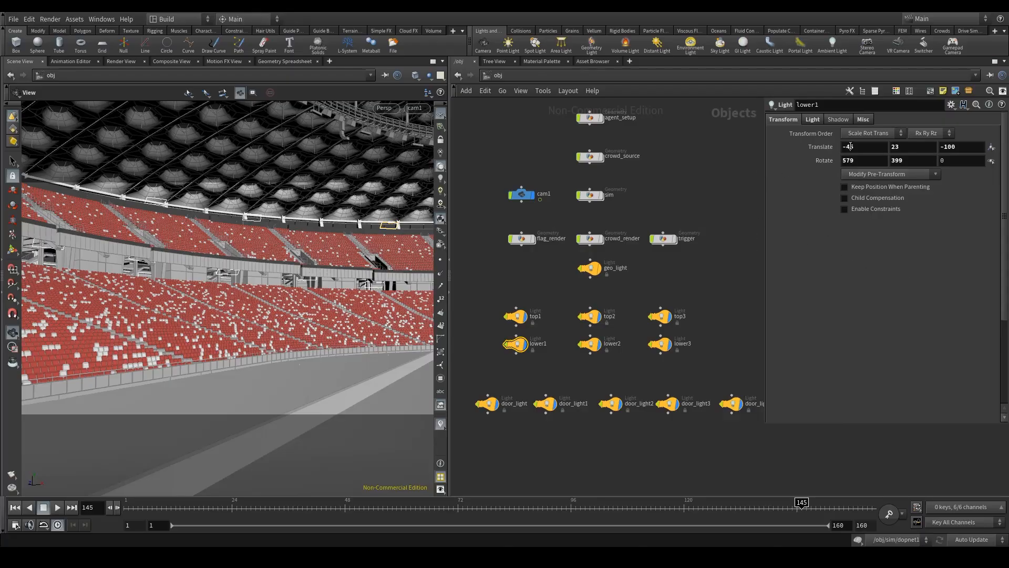
pyautogui.moveTo(851, 147); pyautogui.dragTo(863, 151)
pyautogui.write('6')
pyautogui.moveTo(952, 147); pyautogui.dragTo(963, 151)
pyautogui.write('2')
# - Rotate lower1 to 741 on X and 2 on Z
pyautogui.click(878, 163)
pyautogui.write('741')
pyautogui.click(957, 161)
pyautogui.write('2')
pyautogui.press('Return')
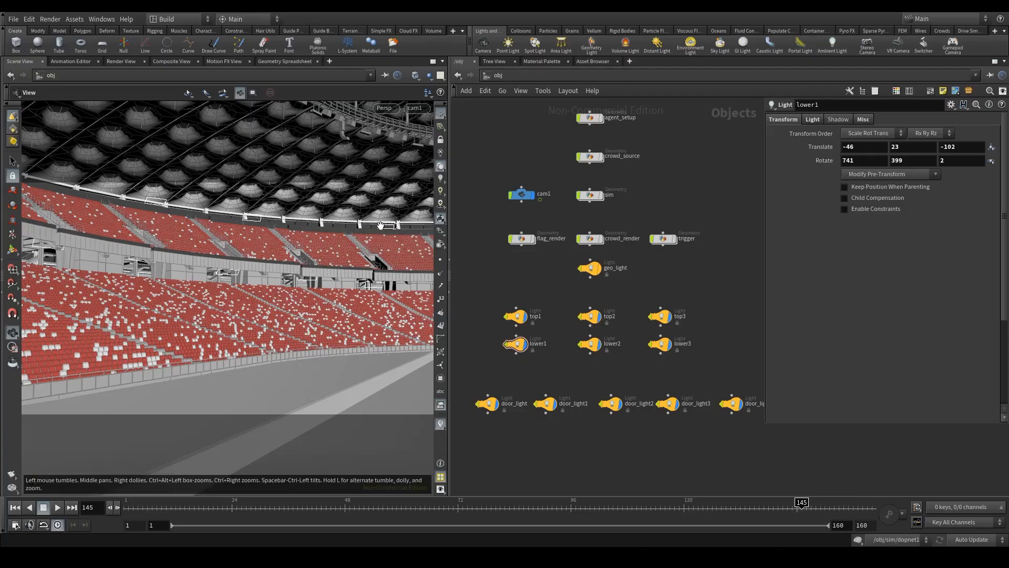
# - Set the X rotation of lower2 to 744
pyautogui.click(590, 344)
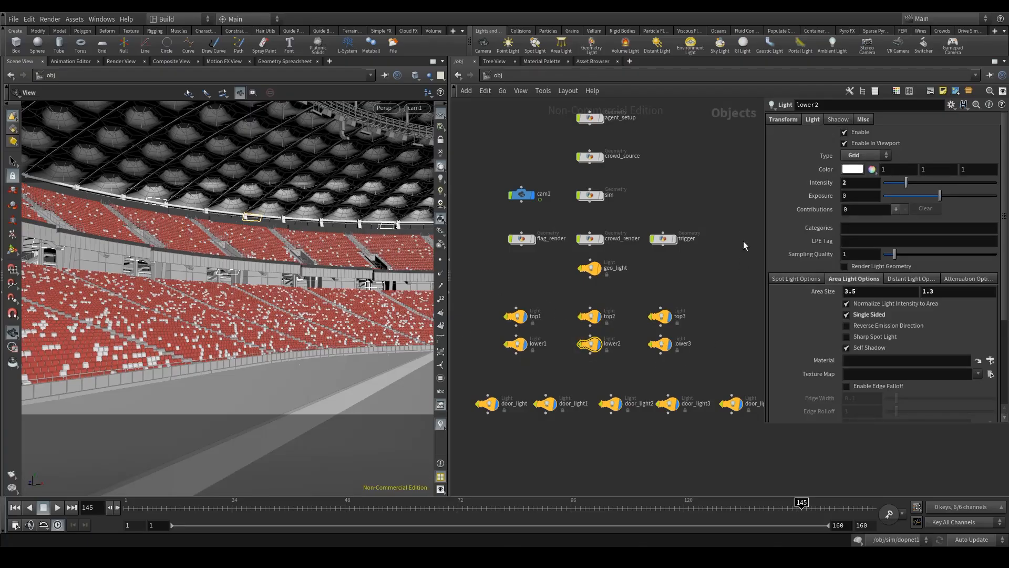
pyautogui.click(785, 120)
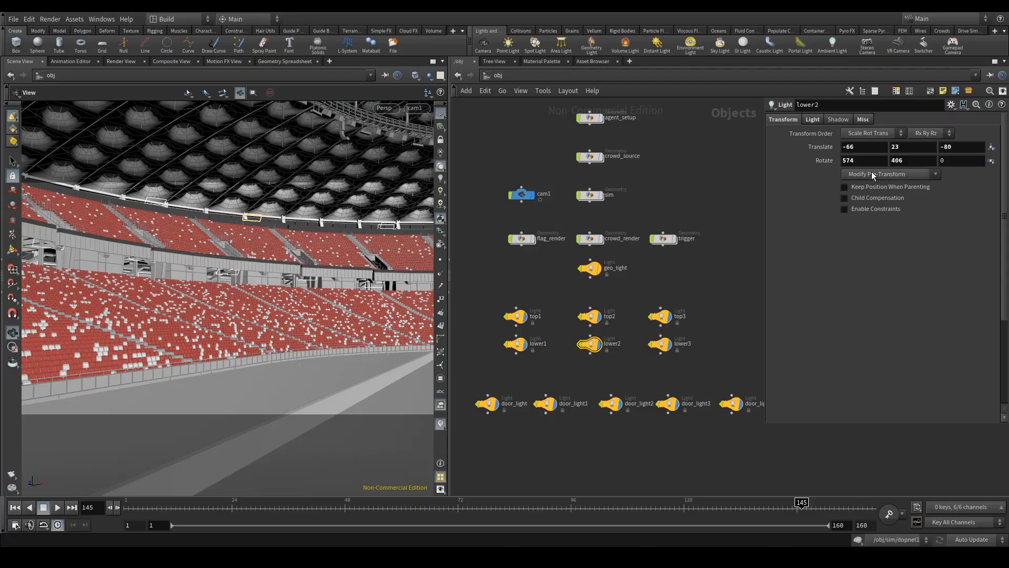
pyautogui.moveTo(868, 162); pyautogui.dragTo(610, 222)
pyautogui.write('744')
pyautogui.press('Return')
# - Set the X rotation of lower3 to 762
pyautogui.click(660, 344)
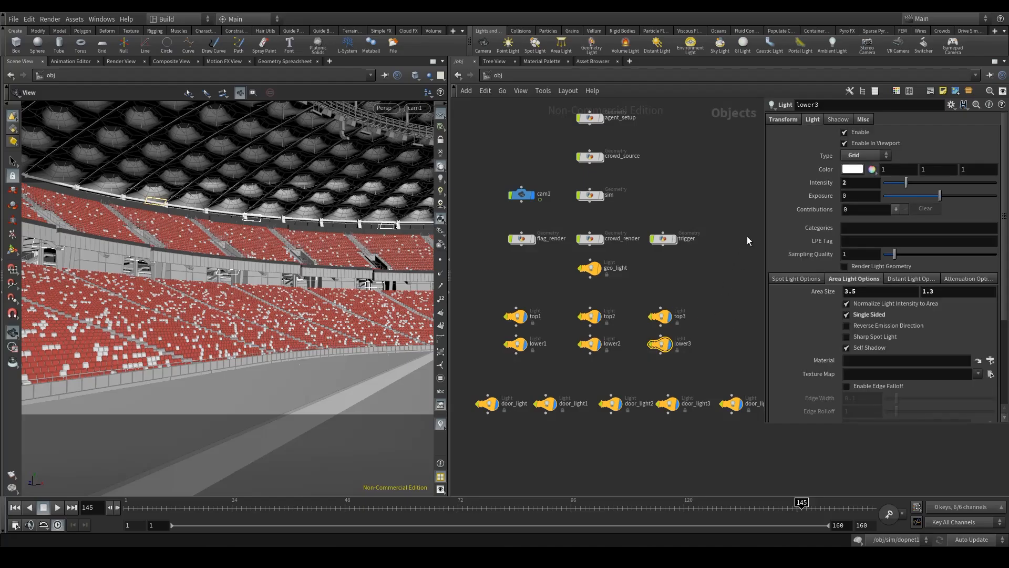
pyautogui.click(782, 120)
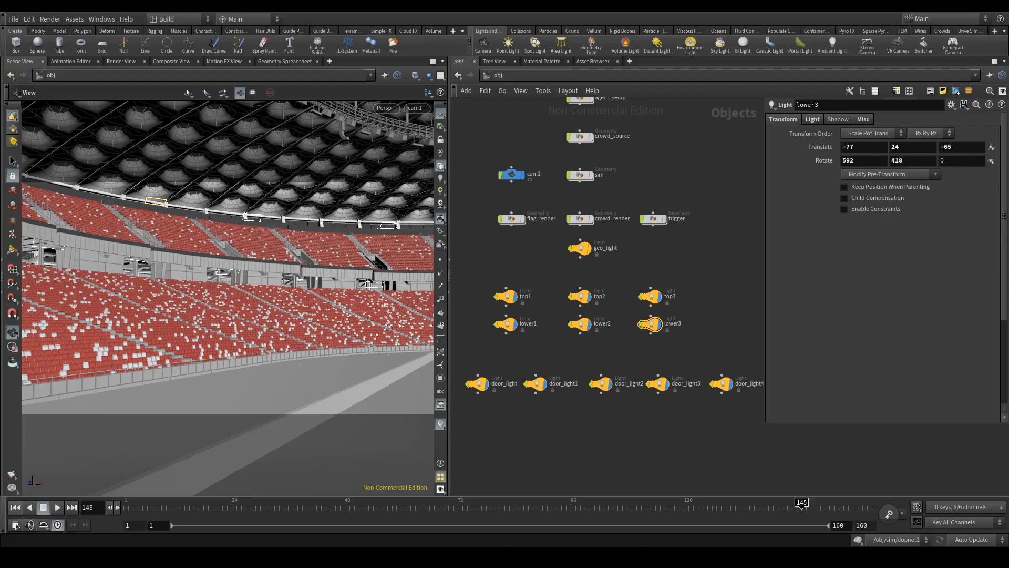
pyautogui.click(844, 161)
pyautogui.write('762')
pyautogui.press('Return')
pyautogui.moveTo(627, 317); pyautogui.dragTo(626, 316)
pyautogui.moveTo(645, 349); pyautogui.dragTo(633, 350, button='middle')
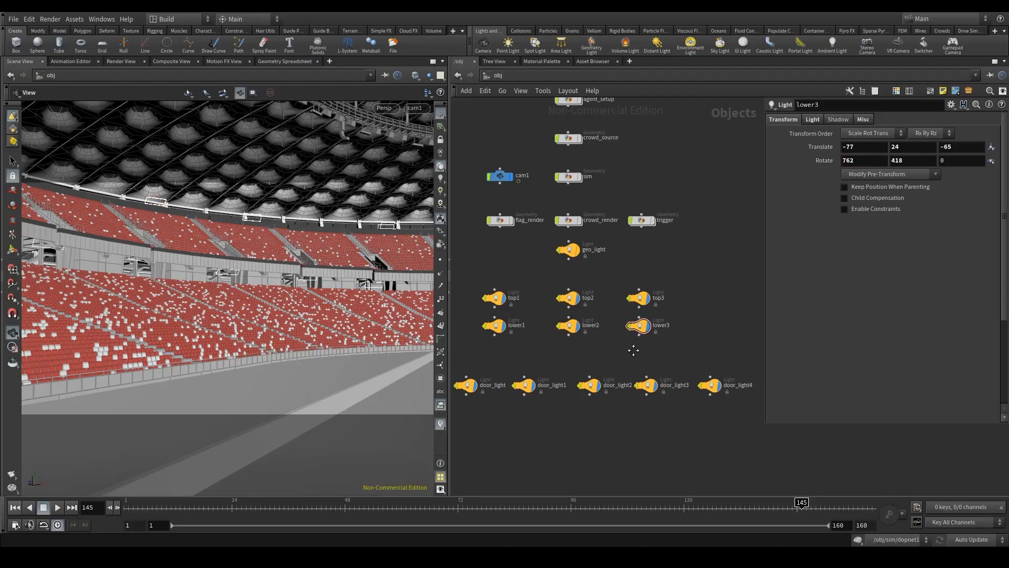
pyautogui.scroll(-2, 634, 350)
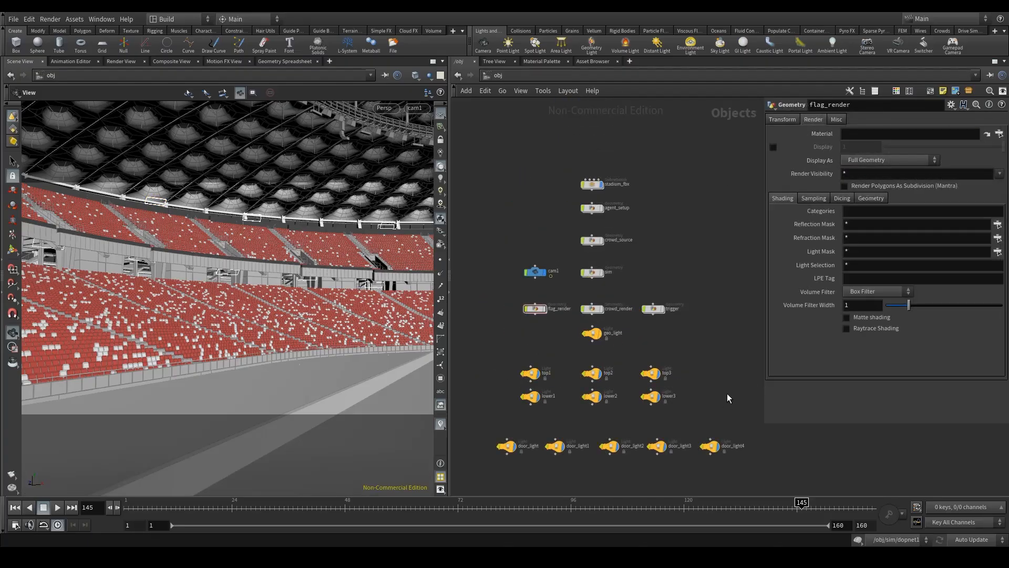
# - Switch the scene's update mode from Auto Update to Manual
pyautogui.moveTo(728, 393); pyautogui.dragTo(717, 382, button='middle')
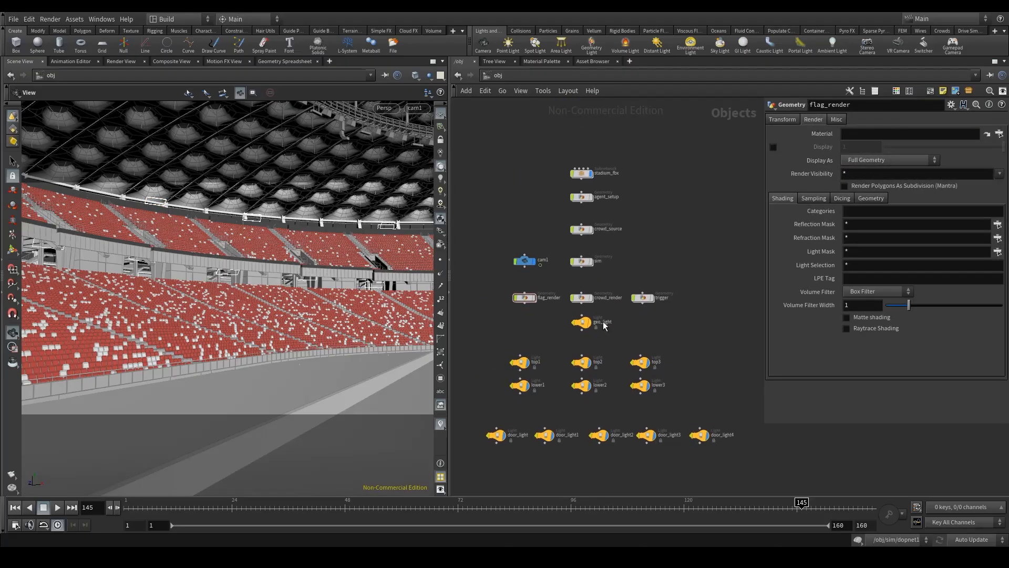
pyautogui.click(974, 538)
pyautogui.click(973, 540)
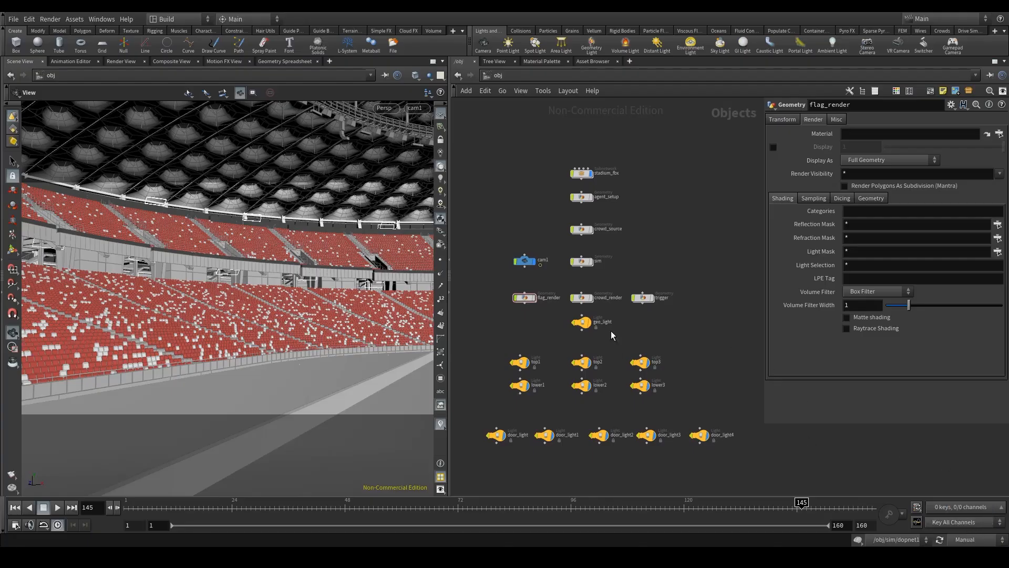
# - Bypass the delete1 node inside the crowd_render network
pyautogui.doubleClick(582, 298)
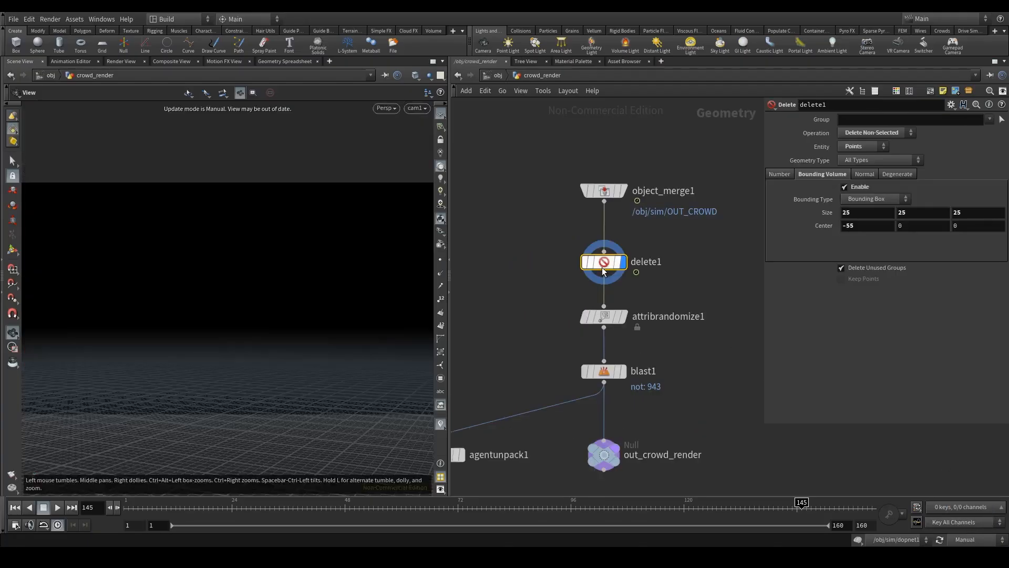
pyautogui.click(582, 244)
pyautogui.moveTo(701, 346); pyautogui.dragTo(682, 285, button='middle')
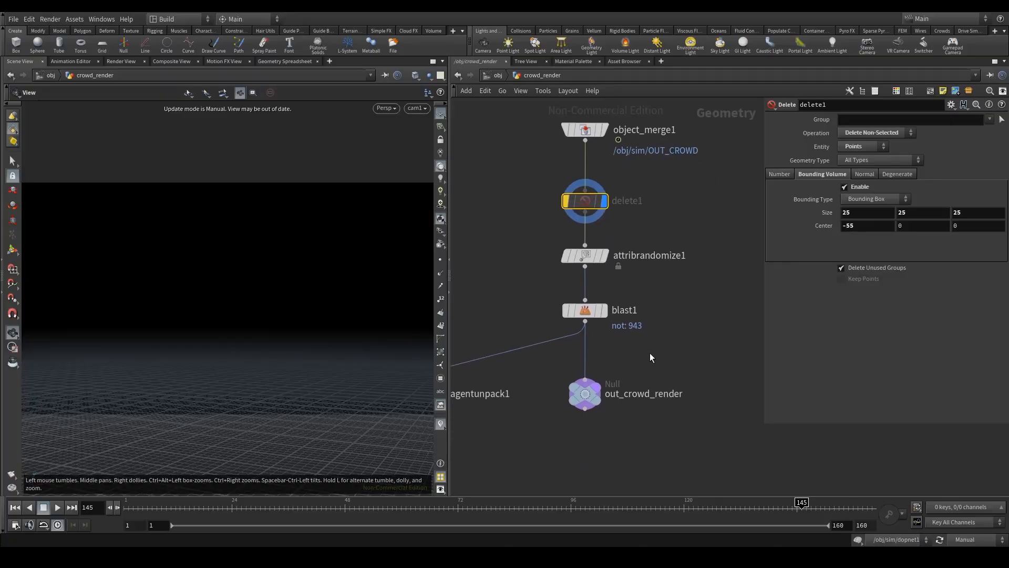
# - Delete blast1 and the agentunpack1 branch from crowd_render, leaving attribrandomize1 feeding out_crowd_render, and return to the object level
pyautogui.click(578, 400)
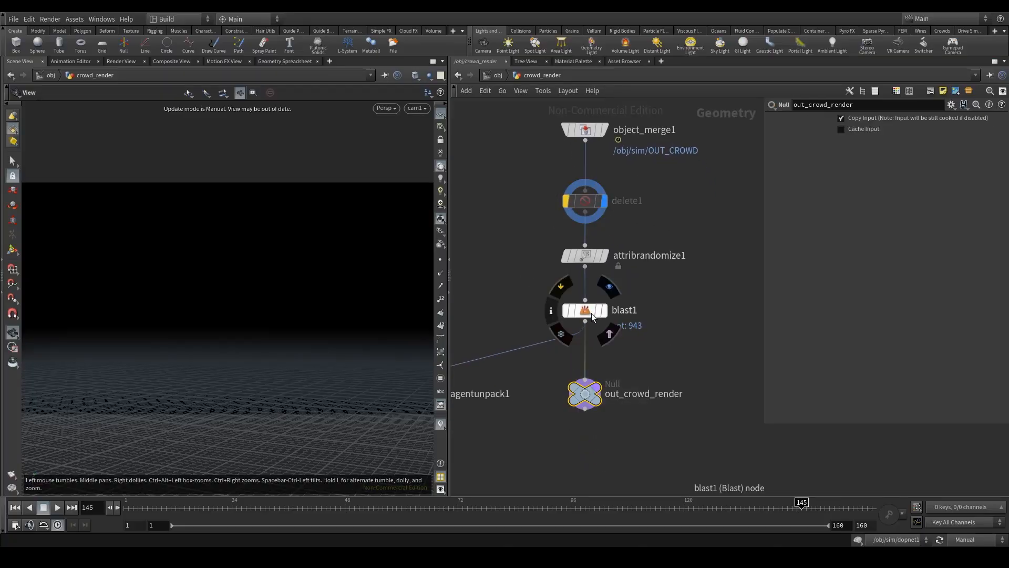
pyautogui.click(576, 314)
pyautogui.moveTo(512, 307); pyautogui.dragTo(550, 295, button='middle')
pyautogui.press('Delete')
pyautogui.moveTo(482, 312); pyautogui.dragTo(492, 387)
pyautogui.press('Delete')
pyautogui.moveTo(555, 266); pyautogui.dragTo(525, 291, button='middle')
pyautogui.moveTo(560, 261); pyautogui.dragTo(649, 304)
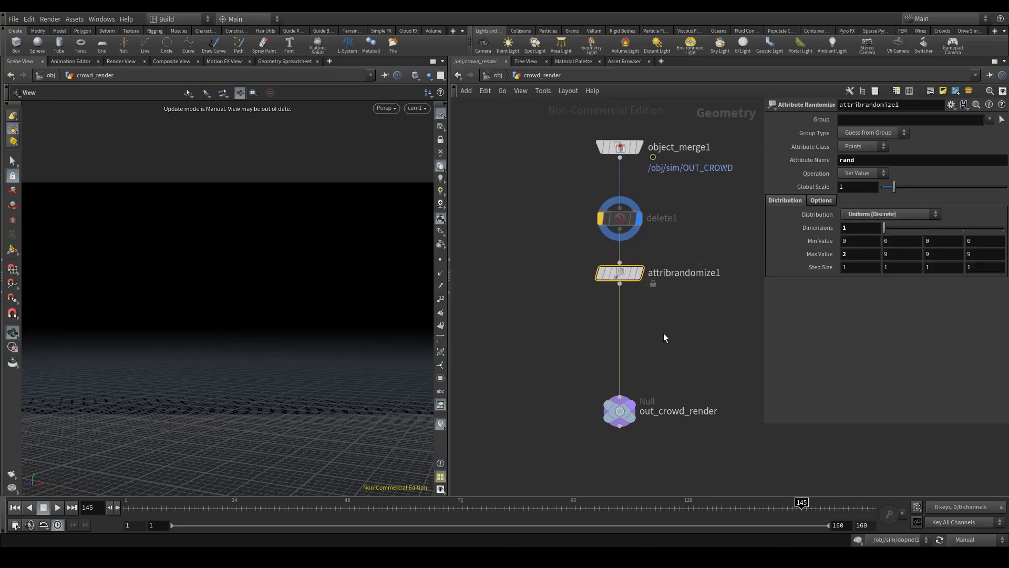
pyautogui.moveTo(664, 333); pyautogui.dragTo(649, 317, button='middle')
pyautogui.moveTo(535, 358); pyautogui.dragTo(629, 391)
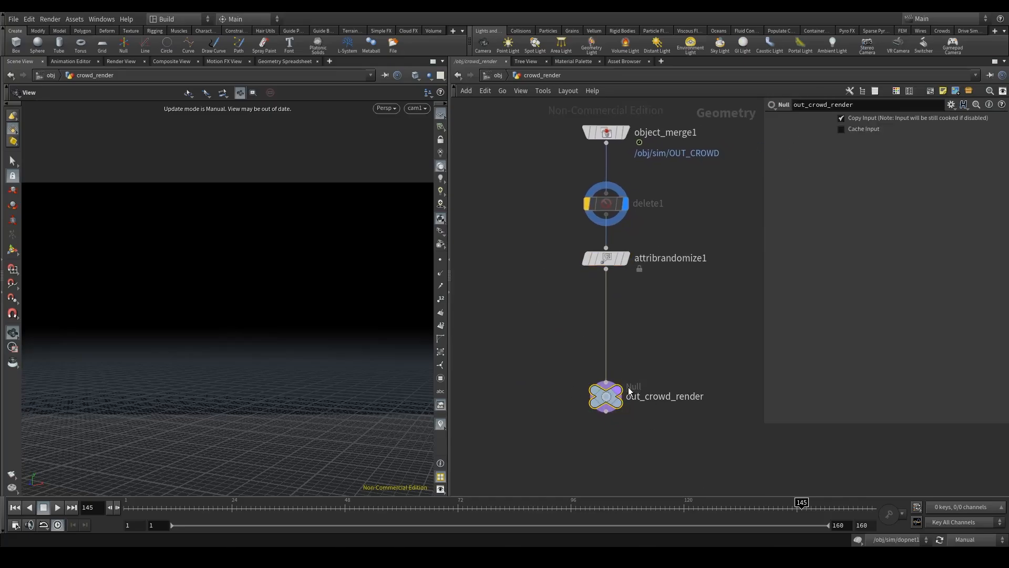
pyautogui.click(498, 75)
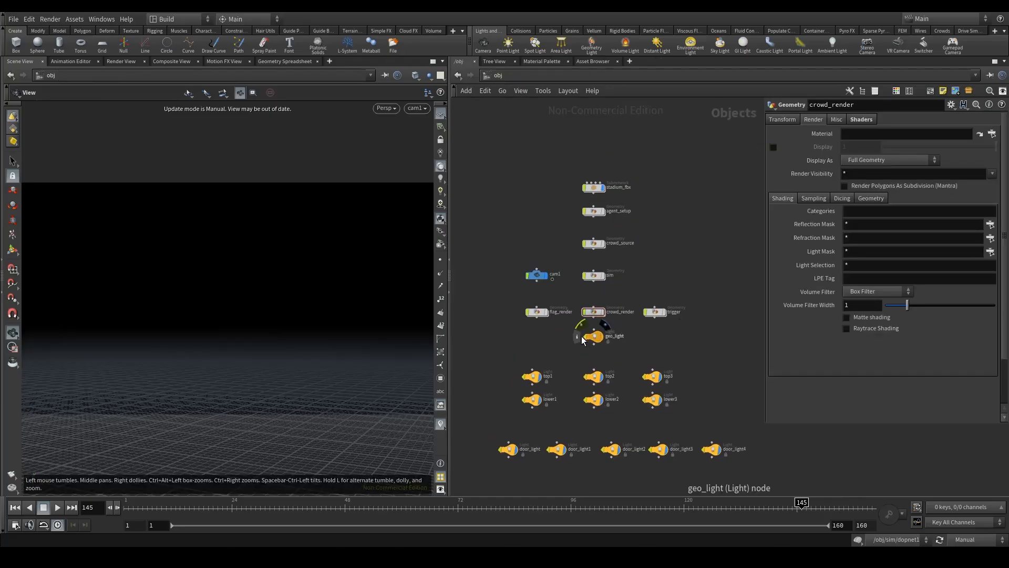
# - Add a Principled Shader beside the agent shader in the mat network
pyautogui.moveTo(581, 341); pyautogui.dragTo(571, 316, button='middle')
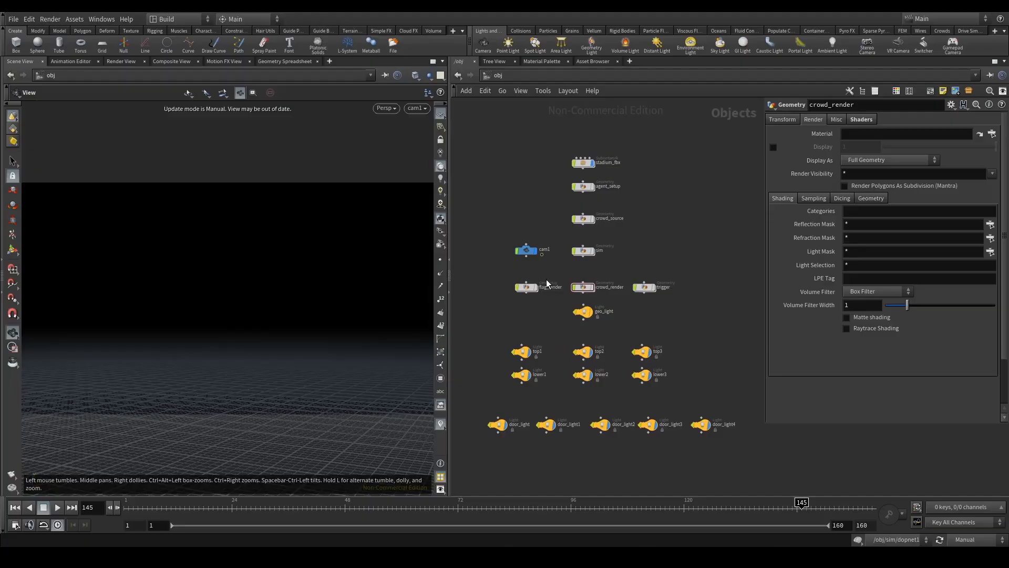
pyautogui.click(526, 288)
pyautogui.click(495, 77)
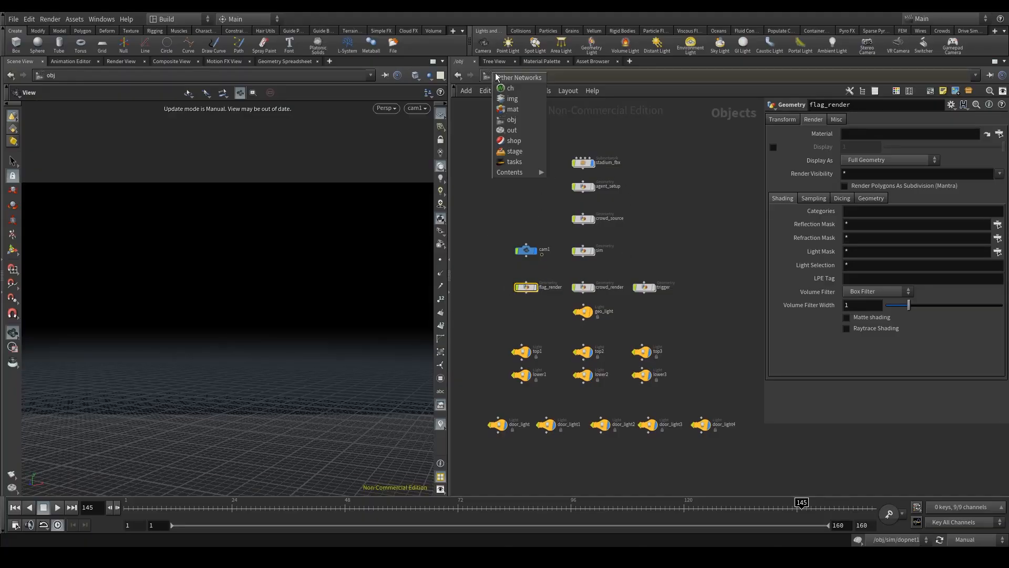
pyautogui.click(523, 109)
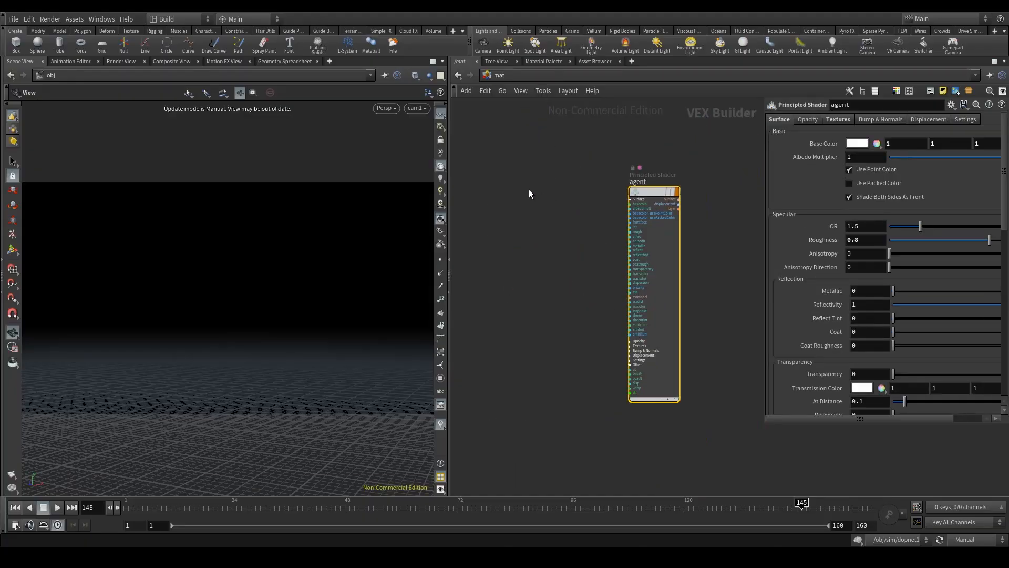
pyautogui.press('Tab')
pyautogui.write('prin')
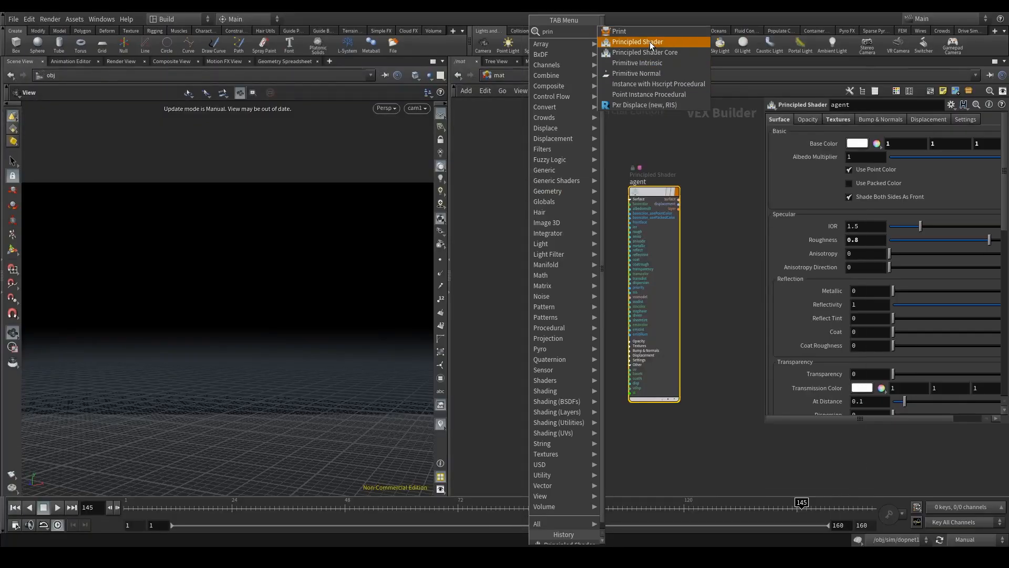
pyautogui.click(651, 43)
pyautogui.click(541, 188)
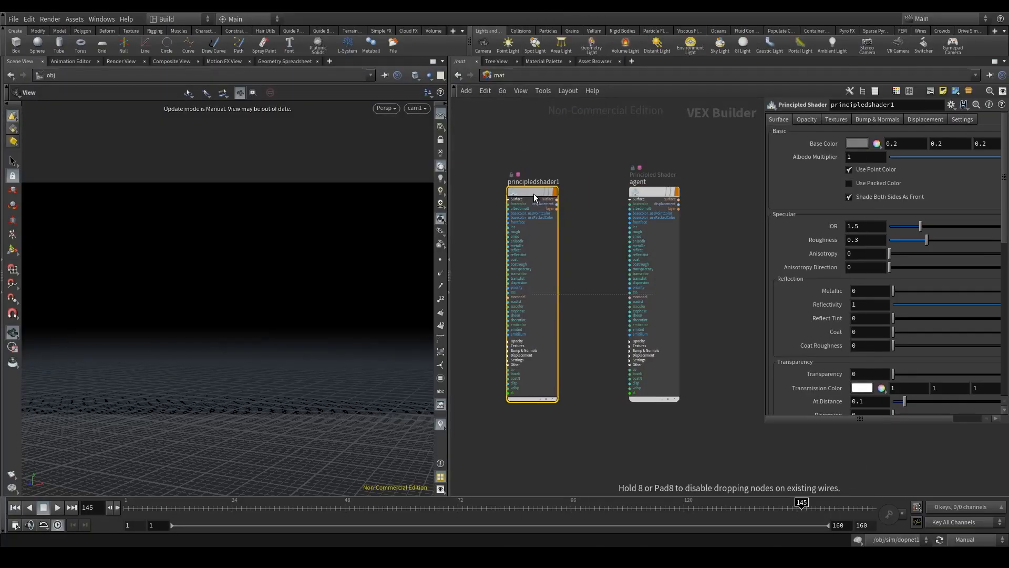
# - Set the new shader's base color to white and rename the shader flag
pyautogui.click(861, 142)
pyautogui.click(987, 125)
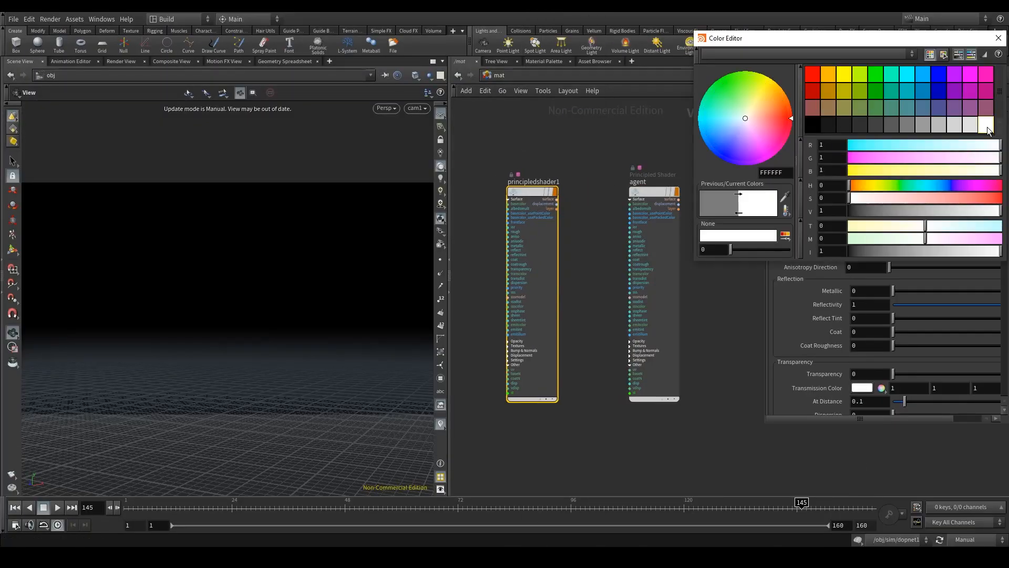
pyautogui.click(999, 38)
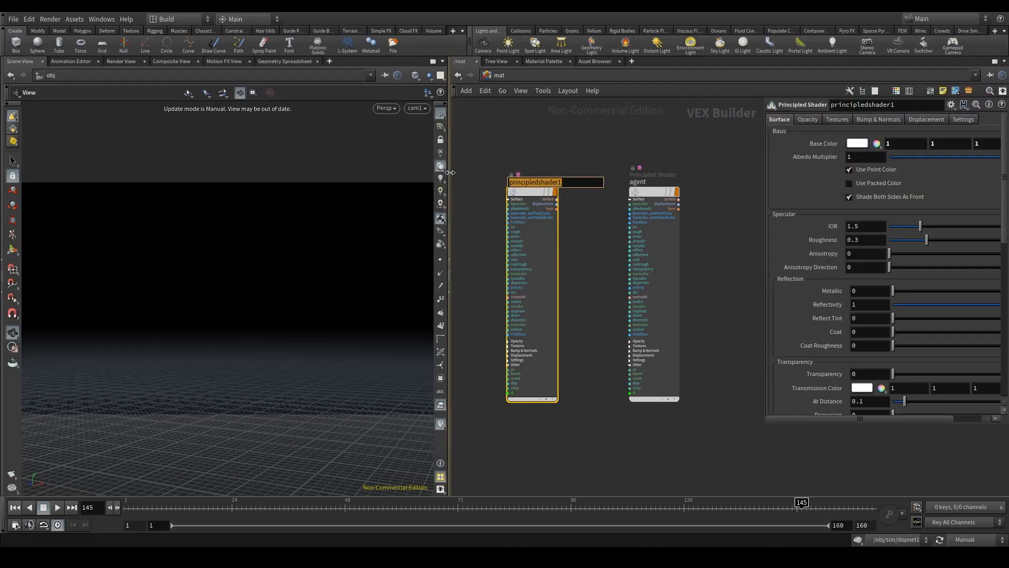
pyautogui.write('flag')
pyautogui.press('Return')
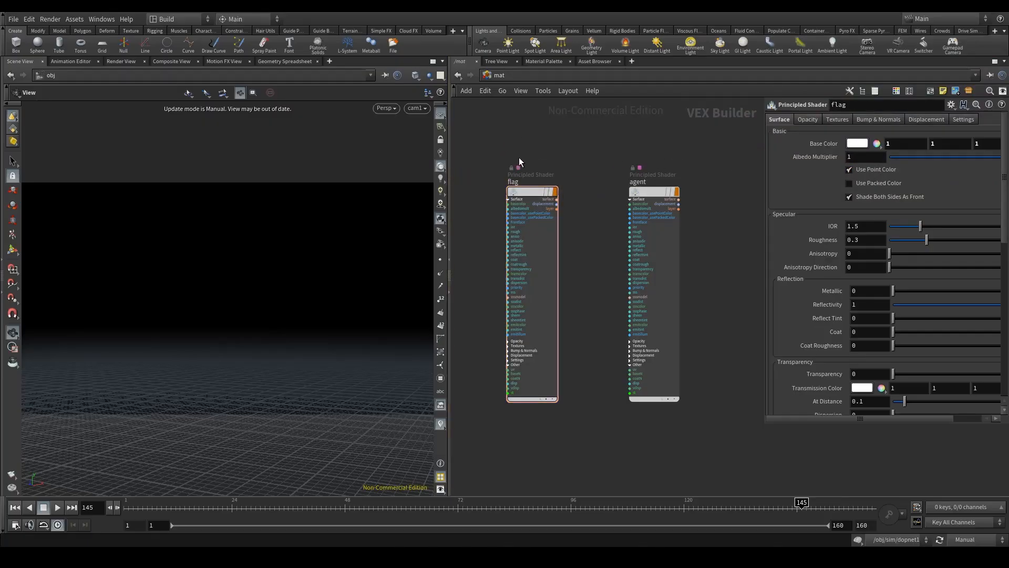
# - Assign the /mat/flag material to the flag_render object
pyautogui.click(498, 76)
pyautogui.click(528, 128)
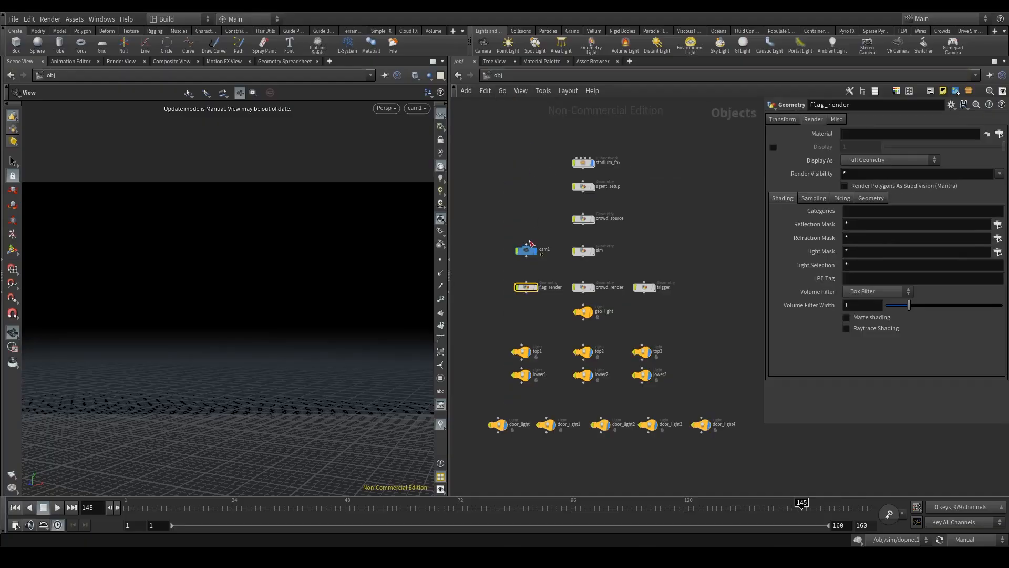
pyautogui.click(999, 134)
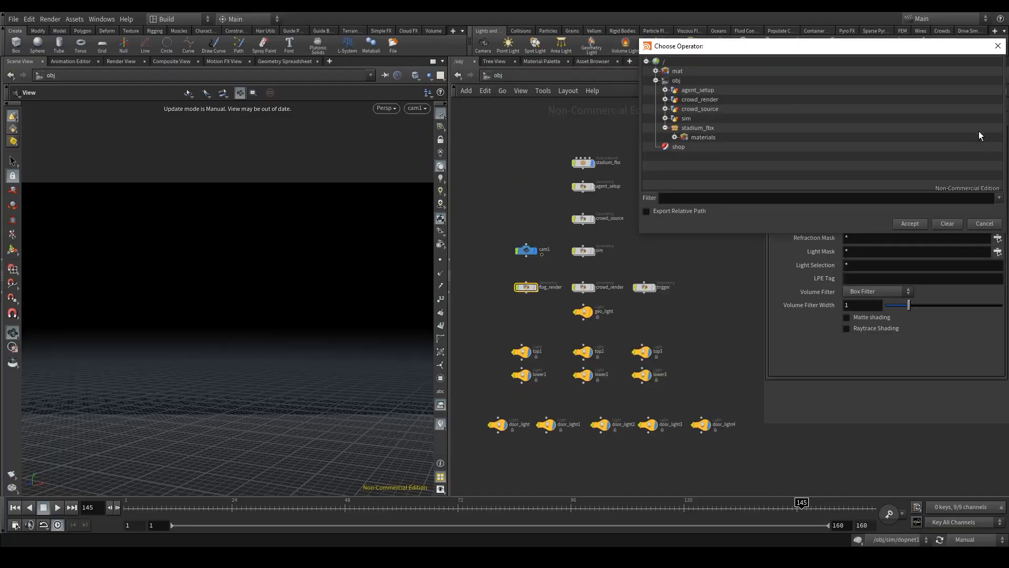
pyautogui.click(665, 128)
pyautogui.click(656, 71)
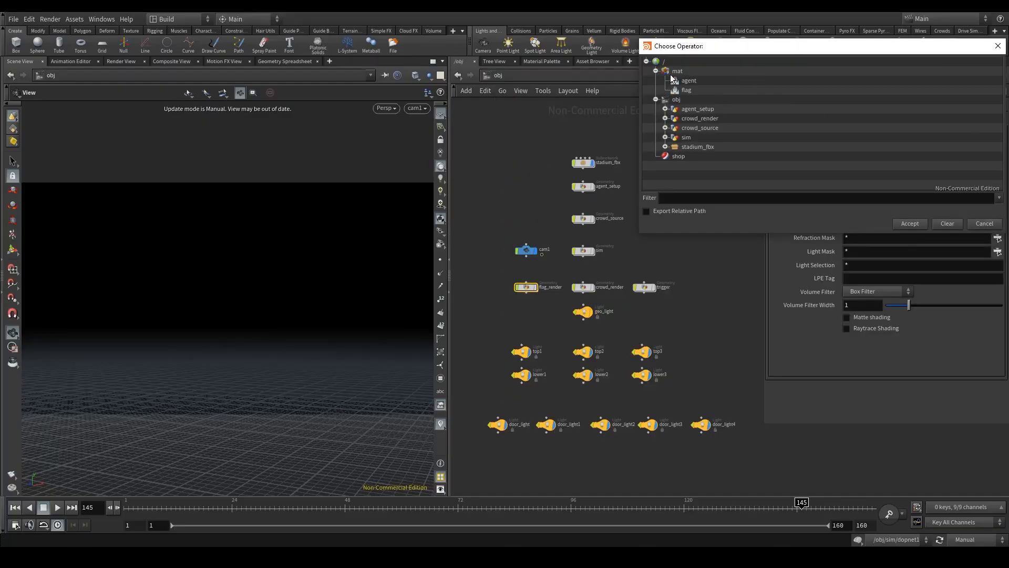
pyautogui.click(687, 90)
pyautogui.click(910, 224)
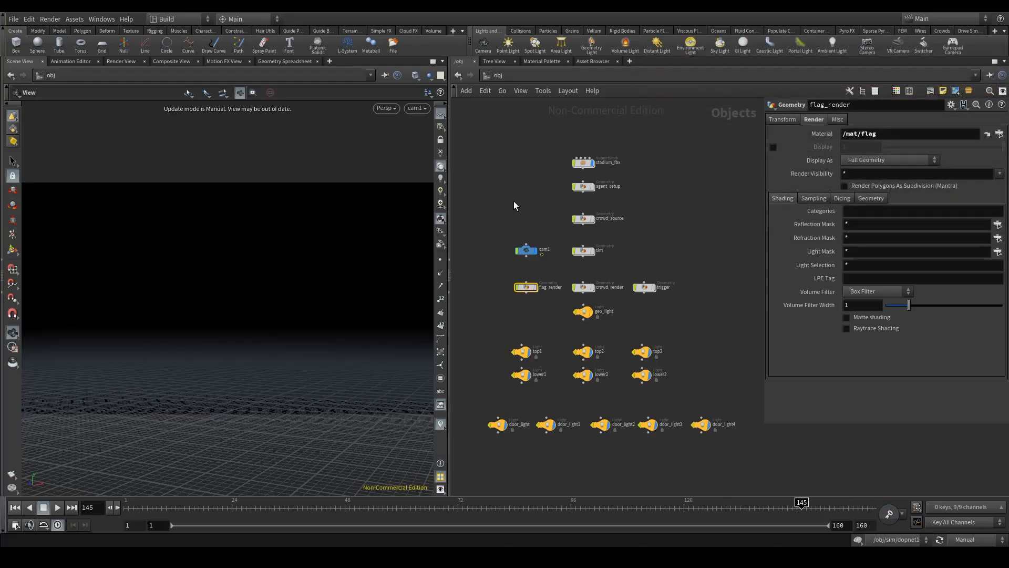
# - Turn on the display flags of the flag_render and crowd_render objects
pyautogui.moveTo(467, 257); pyautogui.dragTo(506, 234, button='middle')
pyautogui.click(512, 286)
pyautogui.moveTo(514, 287); pyautogui.dragTo(488, 271, button='middle')
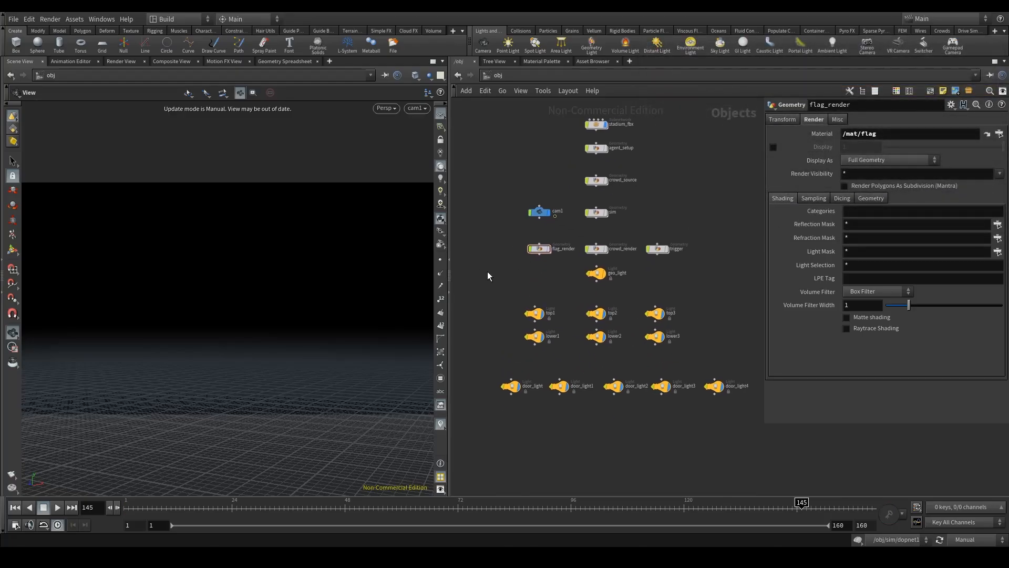
pyautogui.moveTo(610, 232); pyautogui.dragTo(588, 268, button='middle')
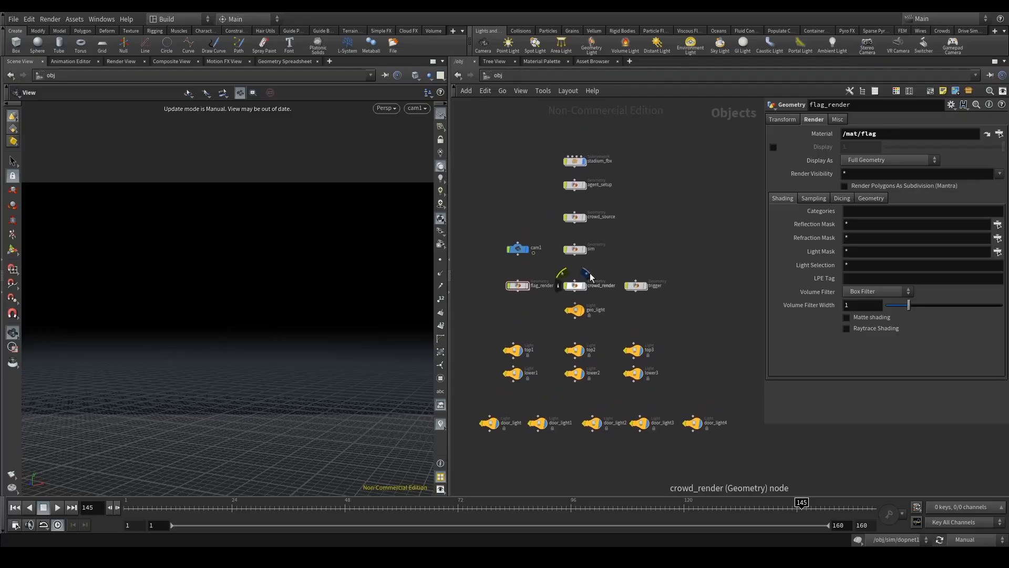
pyautogui.click(575, 288)
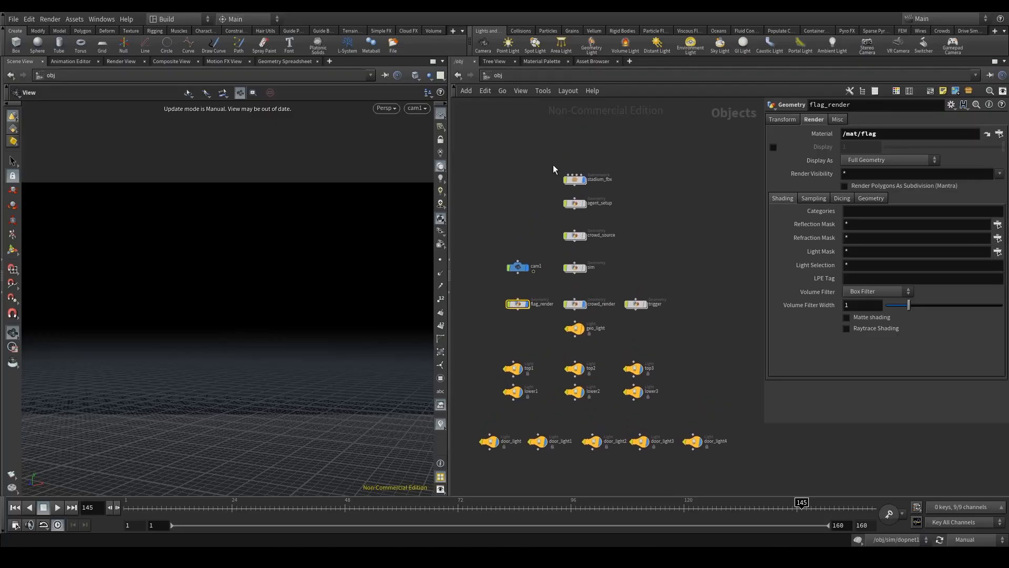
pyautogui.click(575, 179)
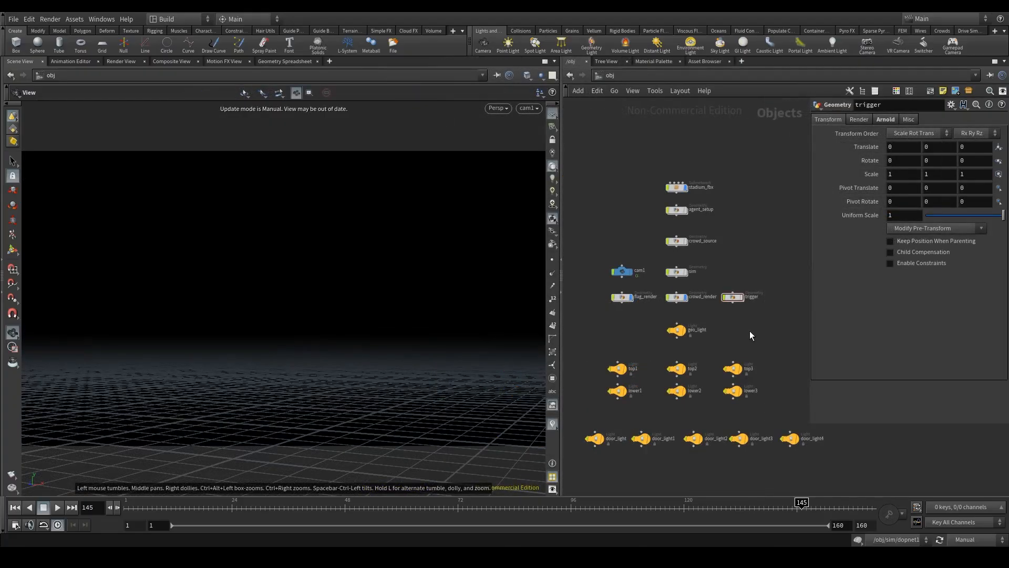
# - Review the grid and door lights and the View, Render and Sampling settings of cam1
pyautogui.moveTo(591, 344); pyautogui.dragTo(763, 403)
pyautogui.moveTo(595, 344); pyautogui.dragTo(803, 451)
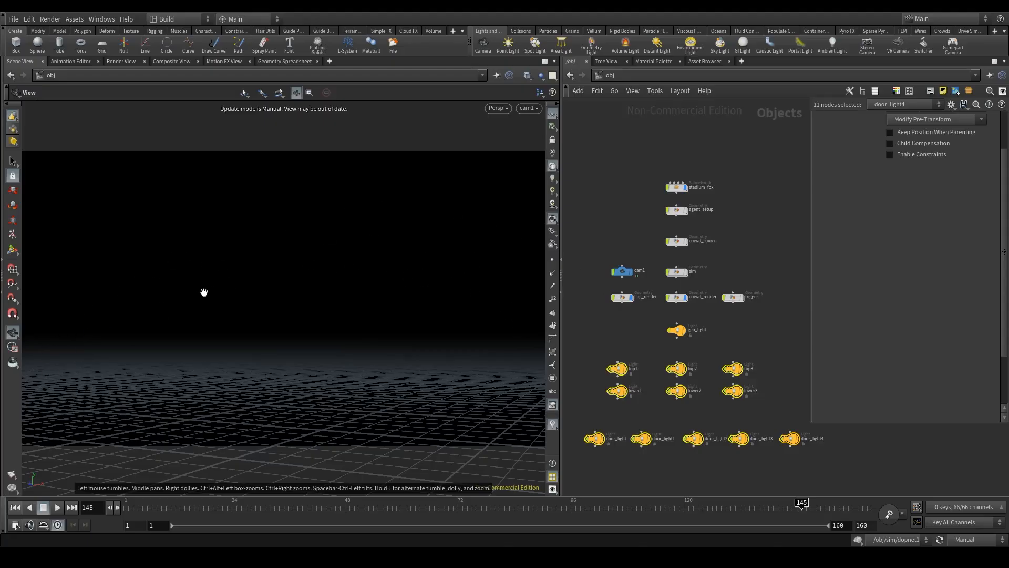
pyautogui.click(622, 271)
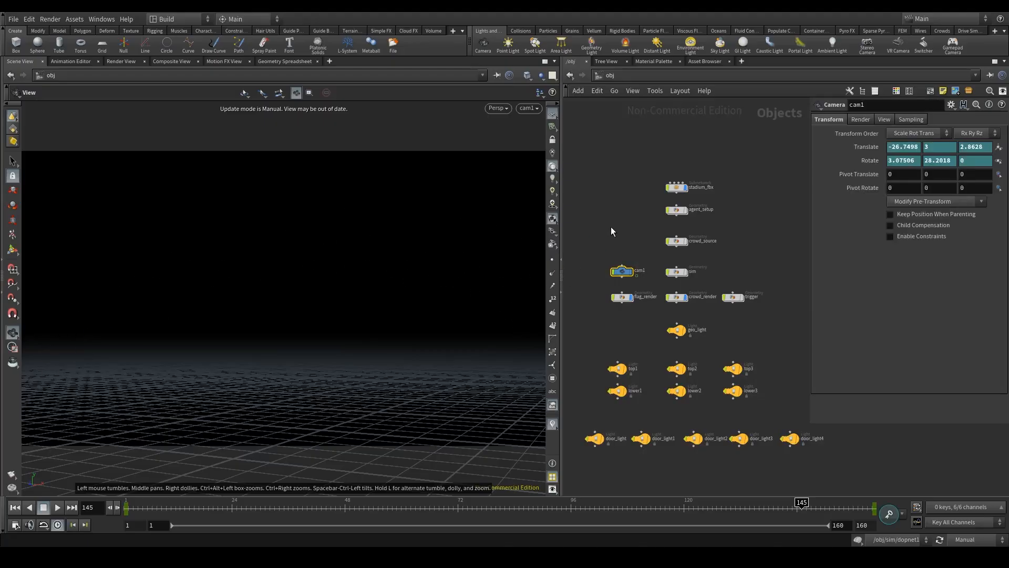
pyautogui.click(889, 120)
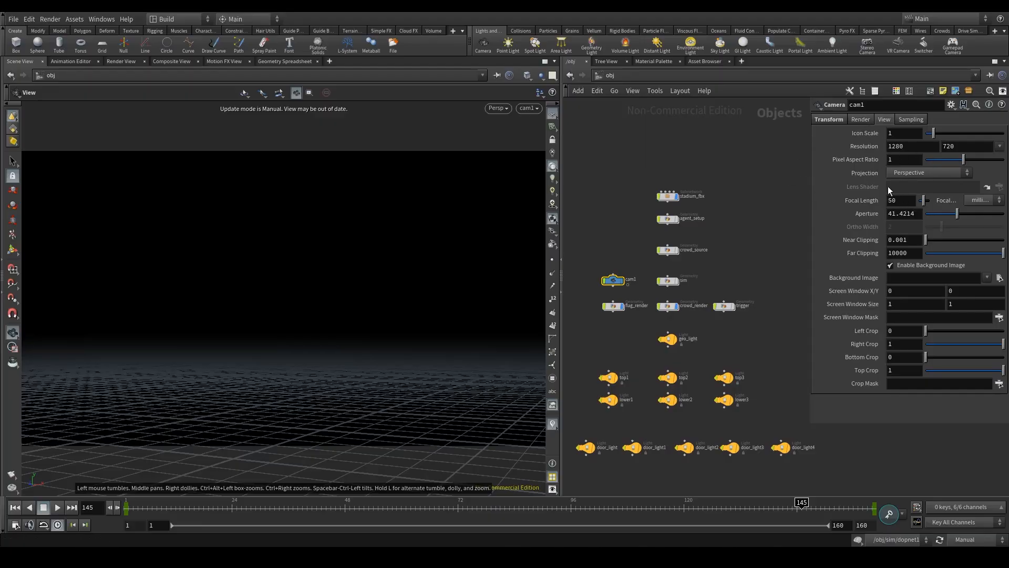
pyautogui.click(868, 121)
pyautogui.click(889, 121)
pyautogui.click(903, 120)
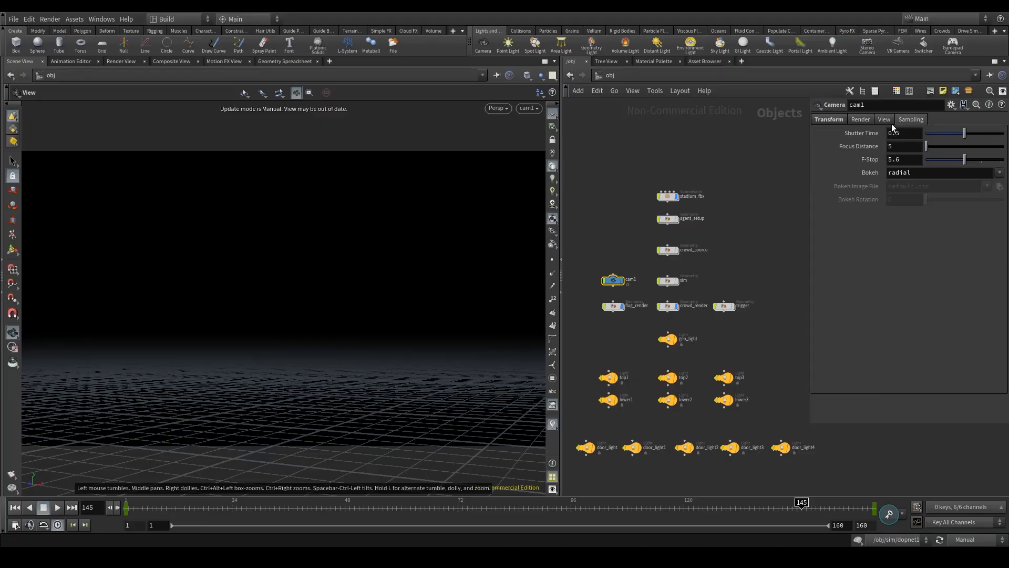
pyautogui.click(636, 245)
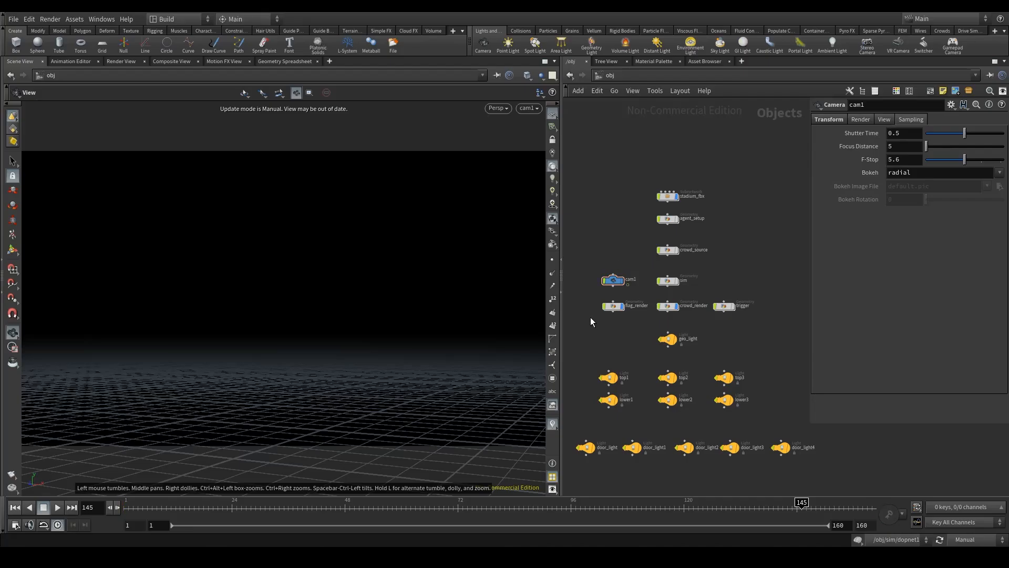
# - Check the materials assigned to flag_render and to the seat05 geometry inside stadium_fbx
pyautogui.moveTo(622, 322); pyautogui.dragTo(620, 329)
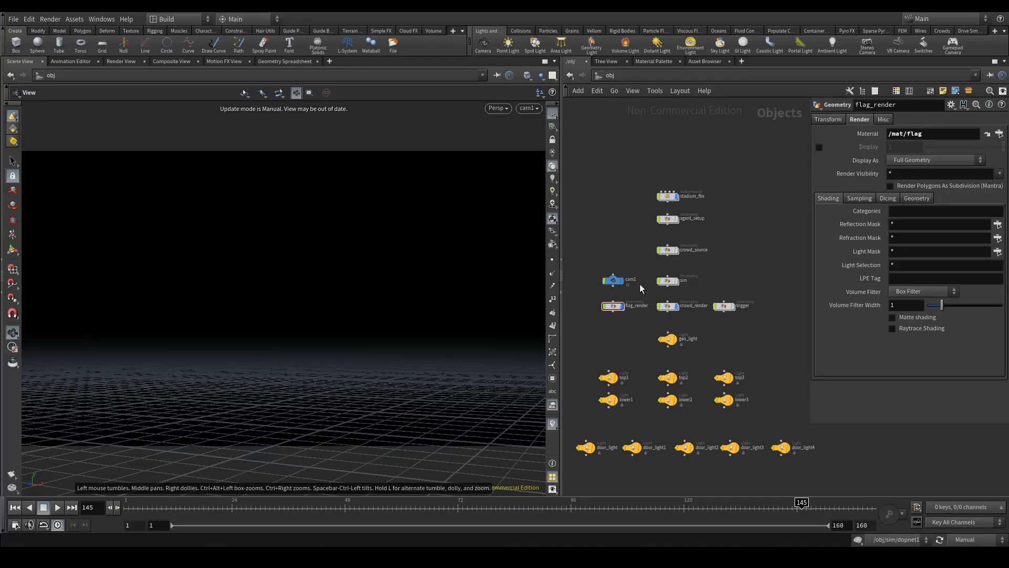
pyautogui.click(669, 198)
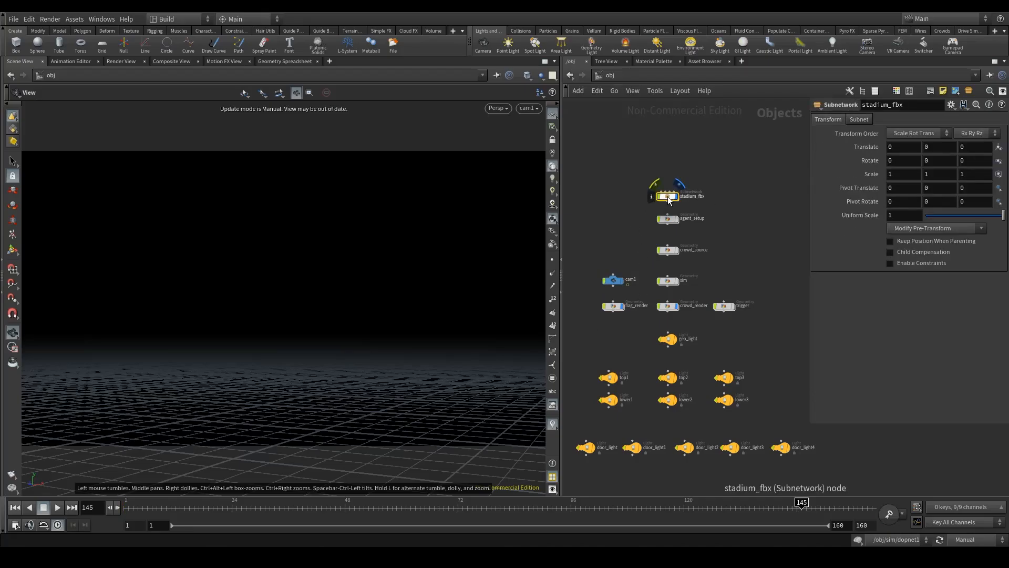
pyautogui.doubleClick(666, 197)
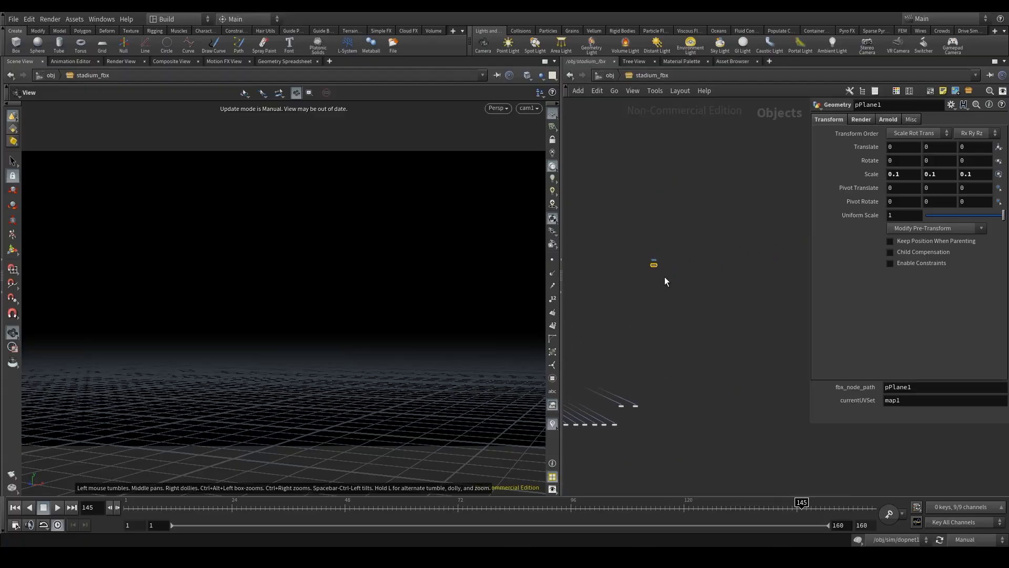
pyautogui.doubleClick(680, 242)
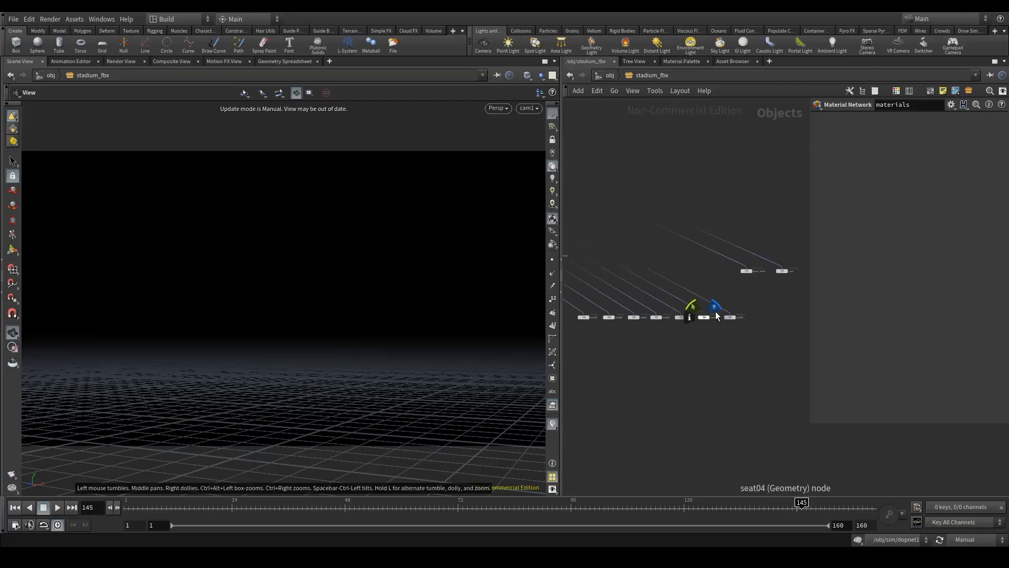
pyautogui.click(733, 318)
pyautogui.click(860, 120)
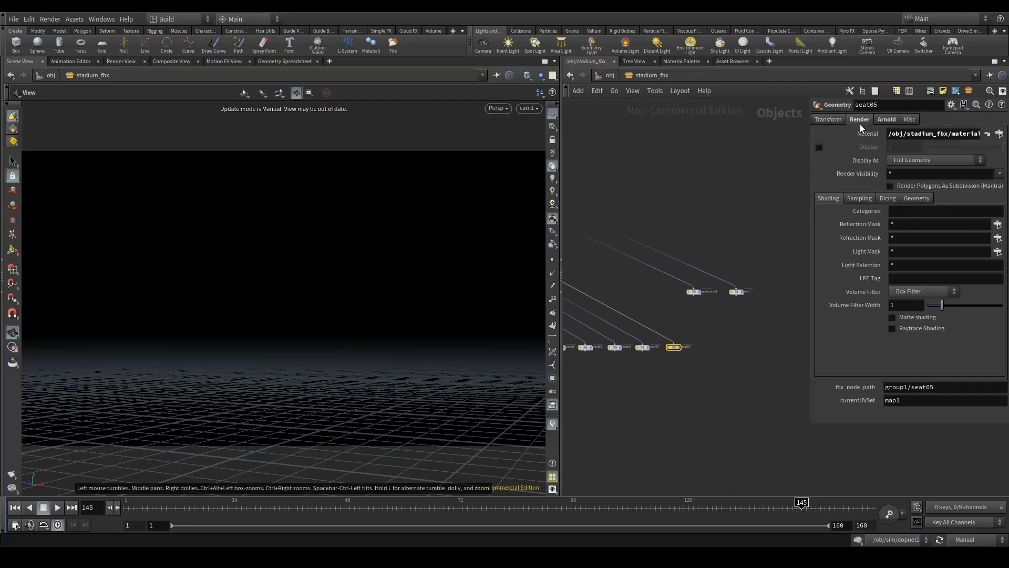
pyautogui.click(919, 136)
pyautogui.moveTo(921, 142); pyautogui.dragTo(937, 142)
pyautogui.click(758, 185)
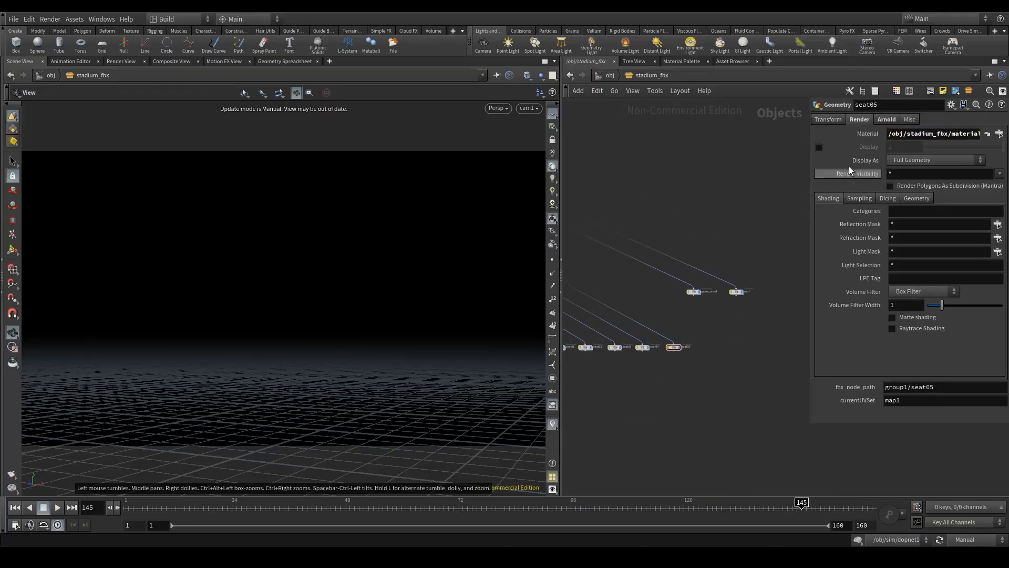
# - Open the materials network inside the stadium_fbx subnetwork
pyautogui.moveTo(753, 212); pyautogui.dragTo(704, 273, button='middle')
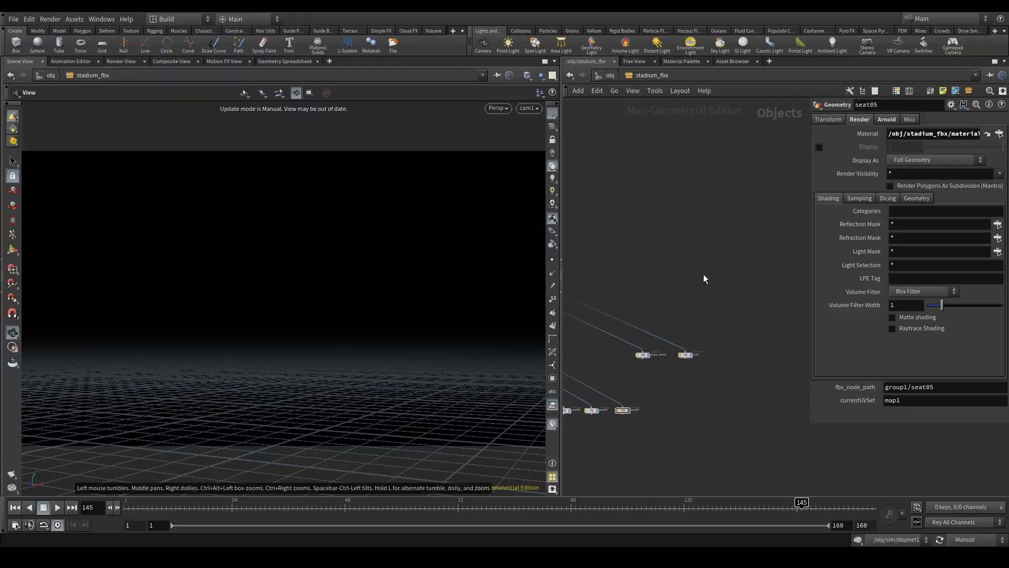
pyautogui.scroll(-5, 716, 224)
pyautogui.moveTo(724, 136); pyautogui.dragTo(679, 223, button='middle')
pyautogui.scroll(5, 683, 221)
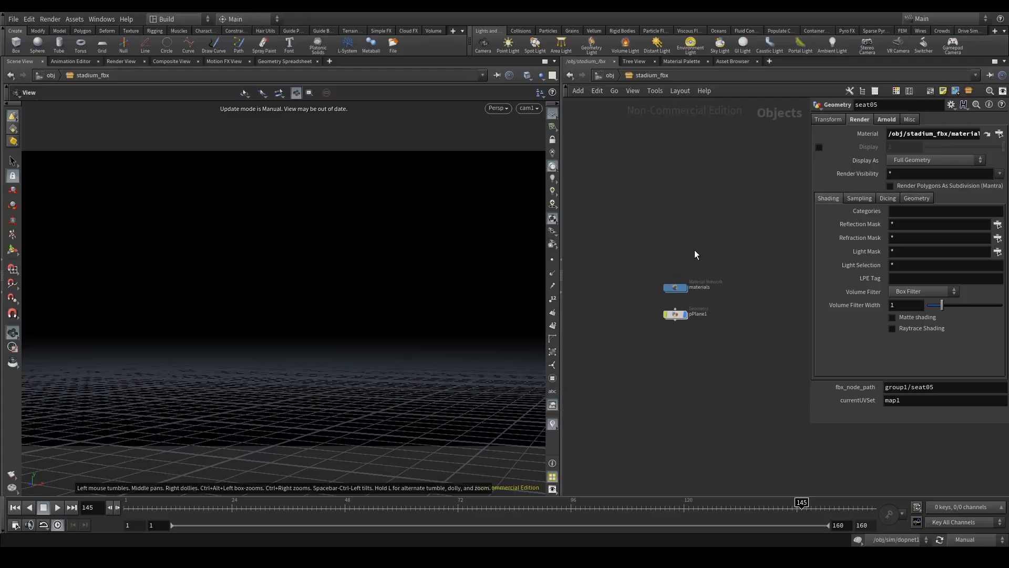
pyautogui.doubleClick(677, 288)
# - Examine the stadium's principled shader groups, including the paint, seat and lambert1 materials, and return to the object level
pyautogui.scroll(-5, 705, 245)
pyautogui.moveTo(657, 266)
pyautogui.mouseDown(button='middle')
pyautogui.moveTo(705, 244)
pyautogui.moveTo(628, 246)
pyautogui.moveTo(653, 240)
pyautogui.mouseUp(button='middle')
pyautogui.scroll(4, 635, 219)
pyautogui.moveTo(657, 343); pyautogui.dragTo(616, 340)
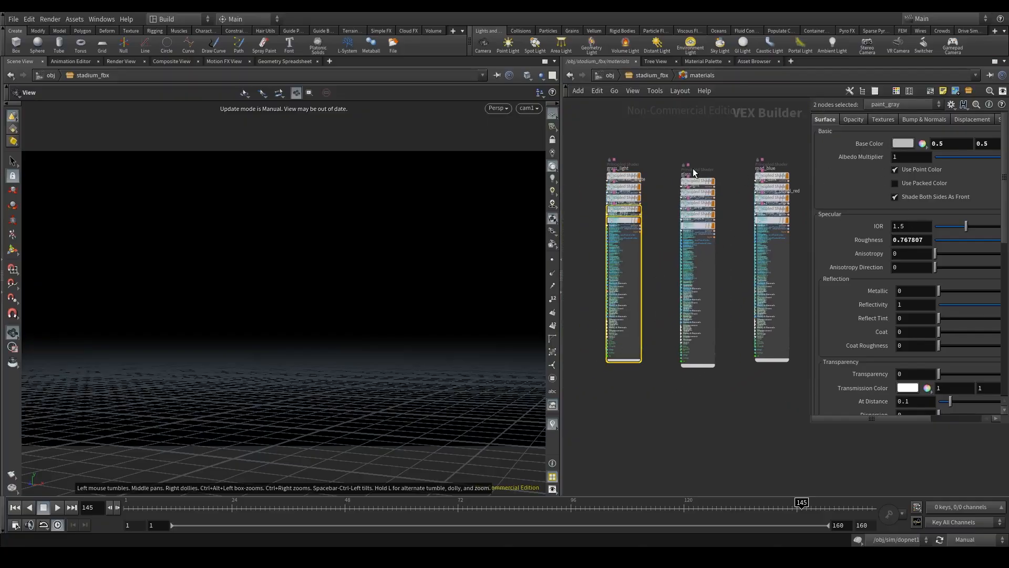
pyautogui.moveTo(692, 169); pyautogui.dragTo(780, 209)
pyautogui.moveTo(742, 246); pyautogui.dragTo(761, 271)
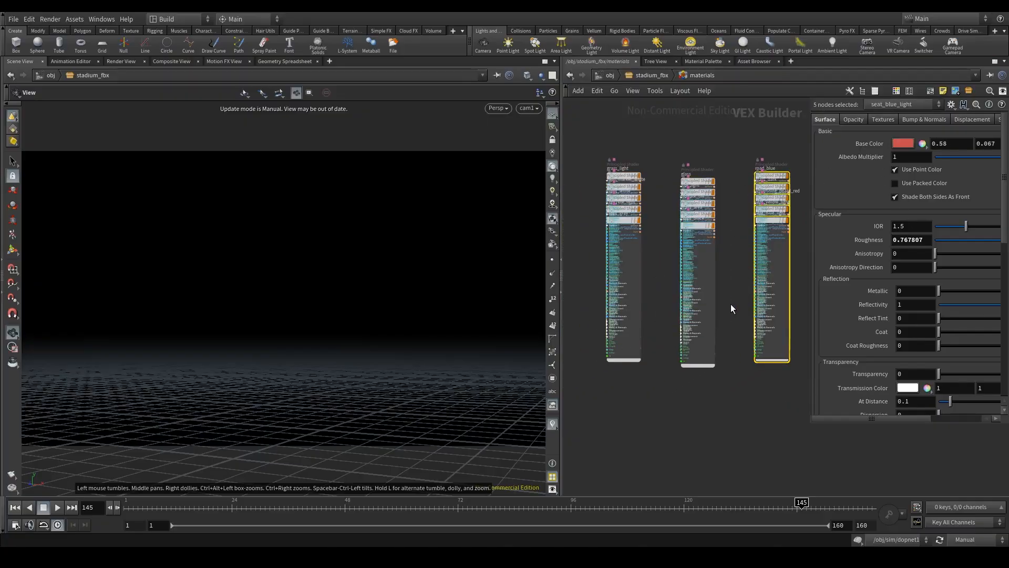
pyautogui.moveTo(731, 305); pyautogui.dragTo(602, 289, button='middle')
pyautogui.moveTo(683, 263); pyautogui.dragTo(719, 291)
pyautogui.moveTo(748, 136); pyautogui.dragTo(788, 170)
pyautogui.moveTo(731, 132); pyautogui.dragTo(732, 188, button='middle')
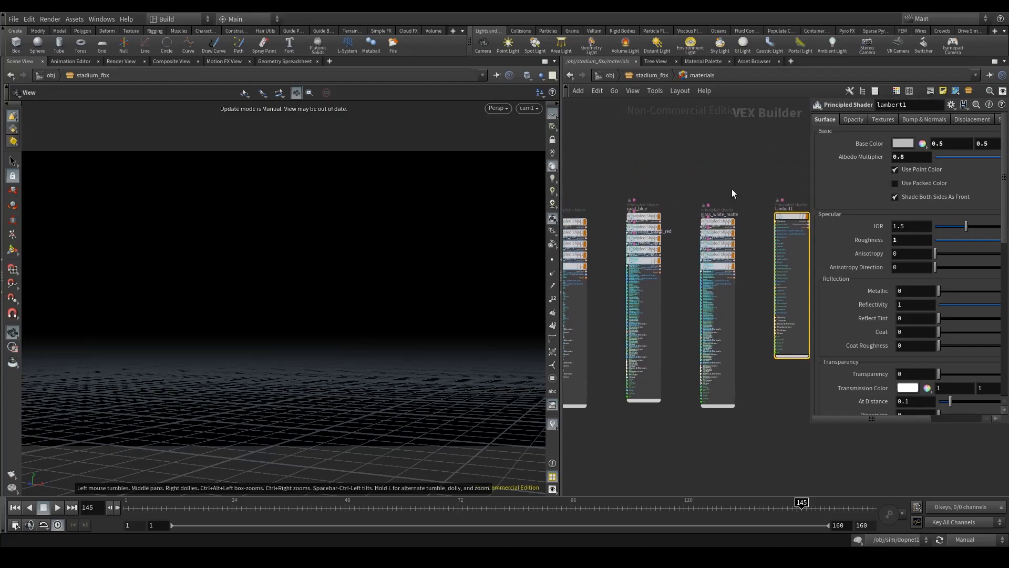
pyautogui.click(609, 75)
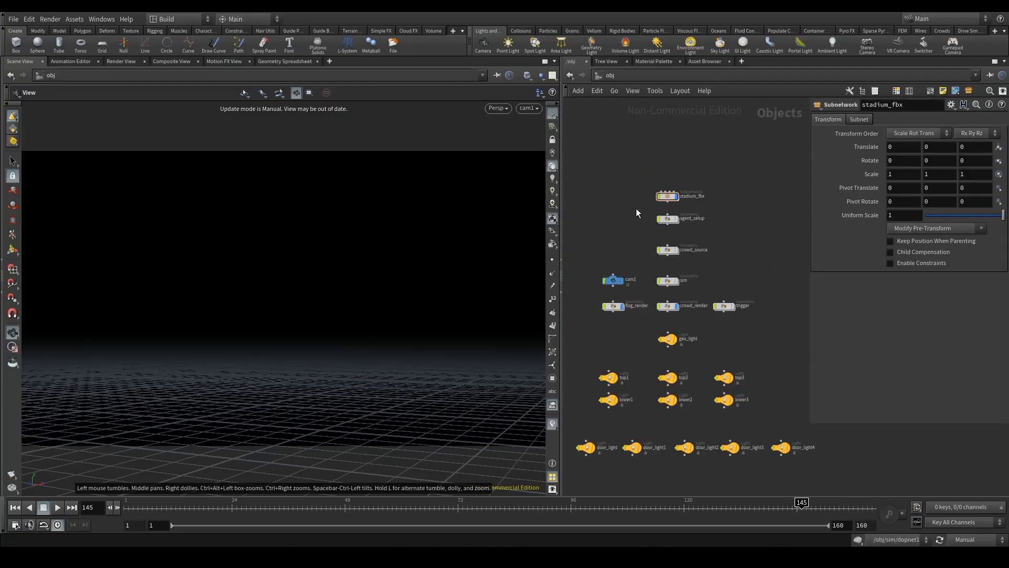